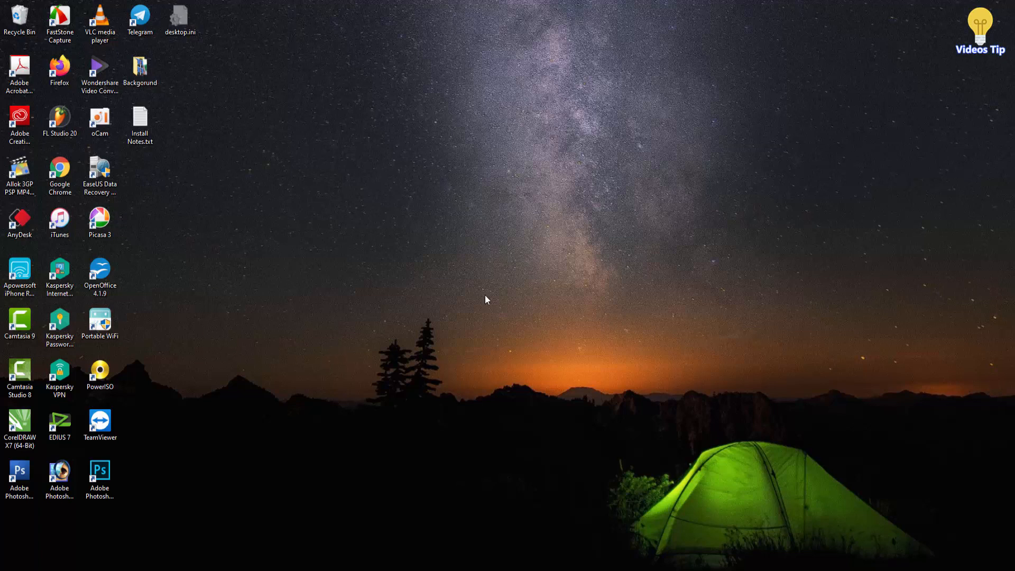
right_click(393, 174)
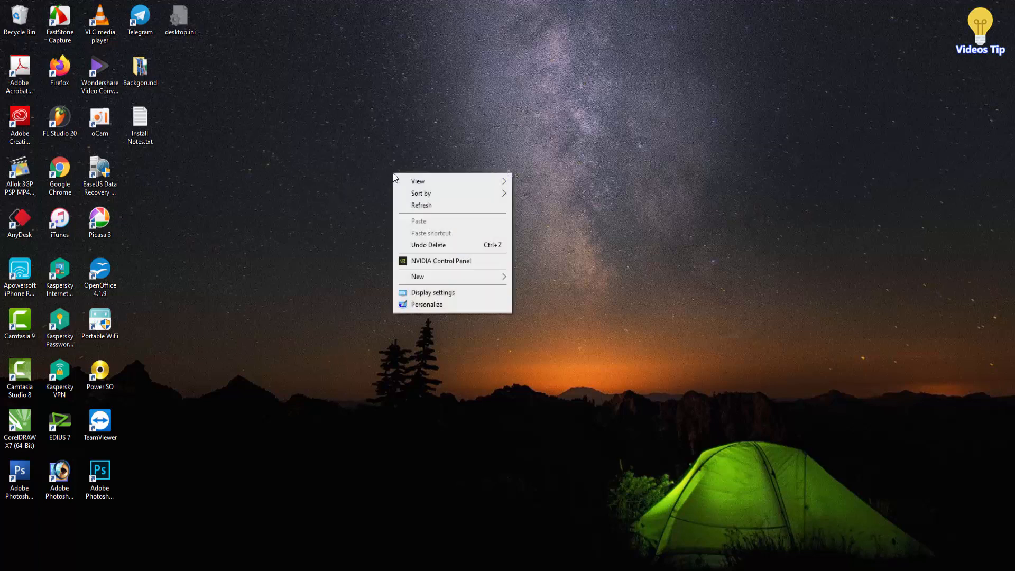
click(434, 208)
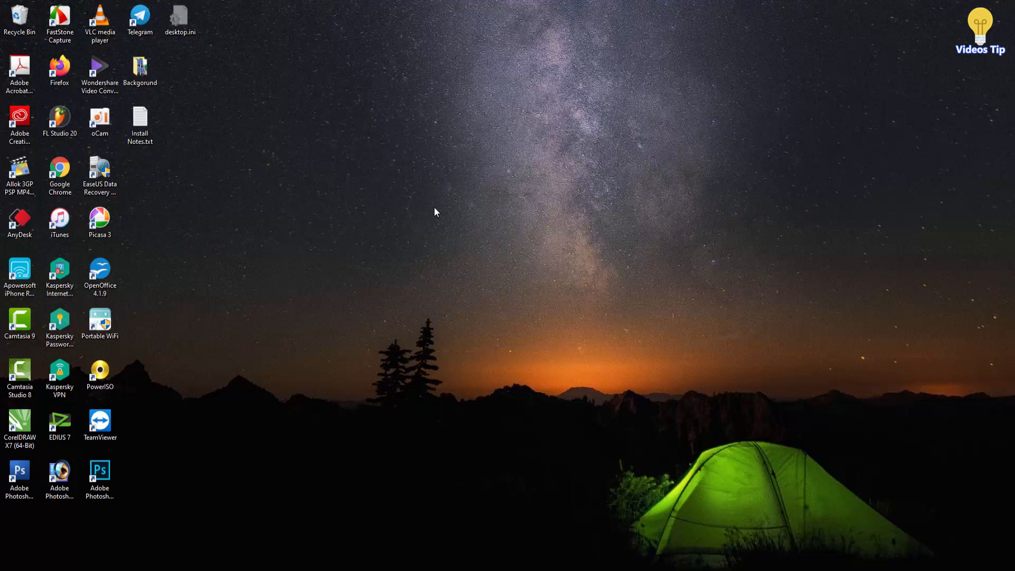
right_click(351, 204)
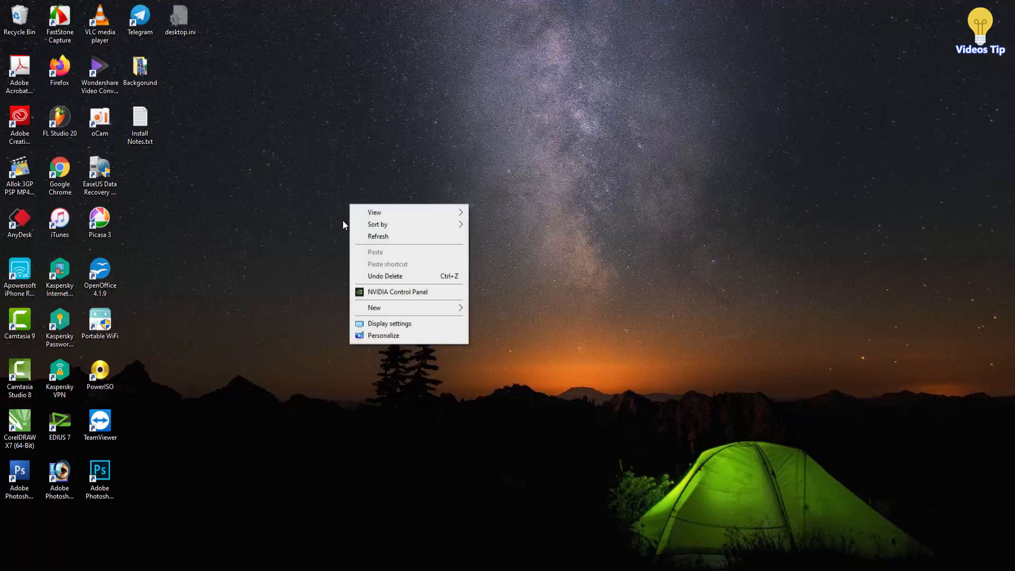
click(370, 237)
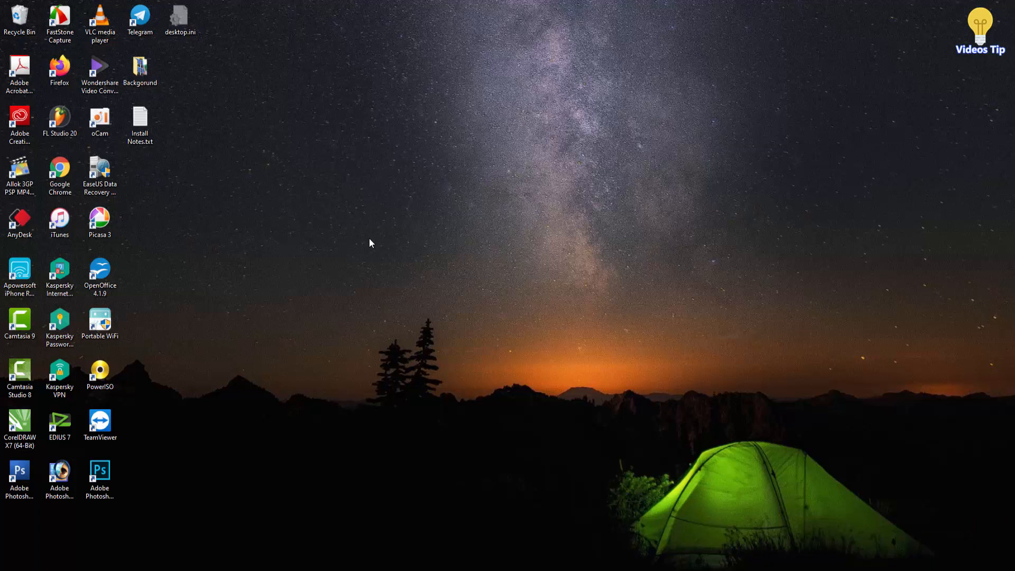
right_click(402, 205)
click(423, 239)
right_click(424, 246)
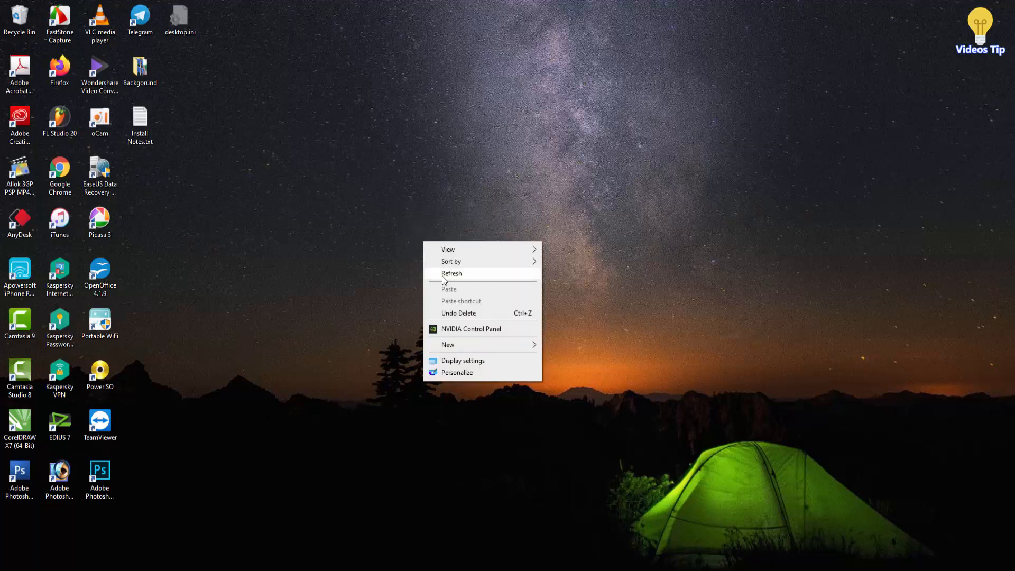
click(428, 274)
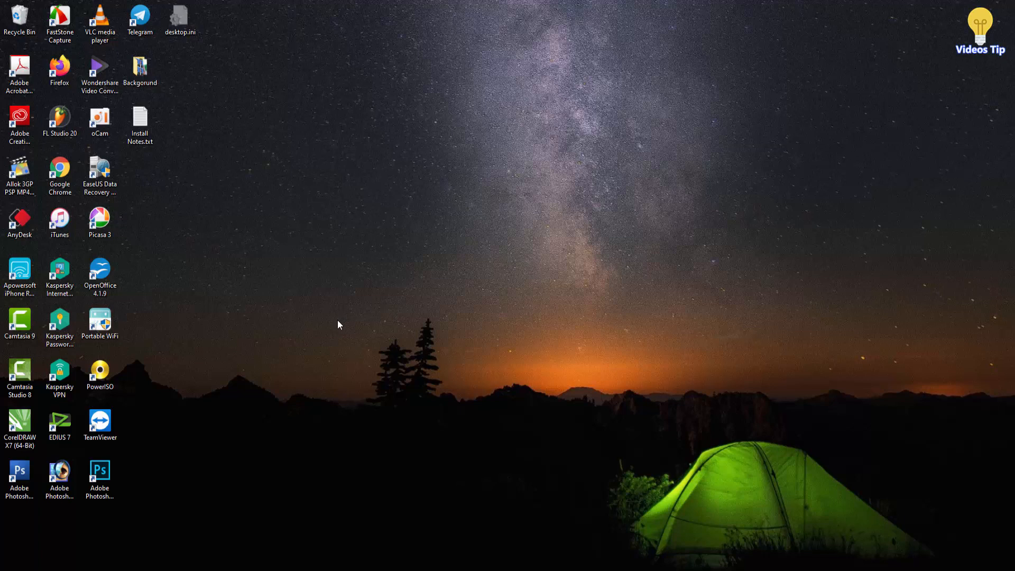
right_click(328, 253)
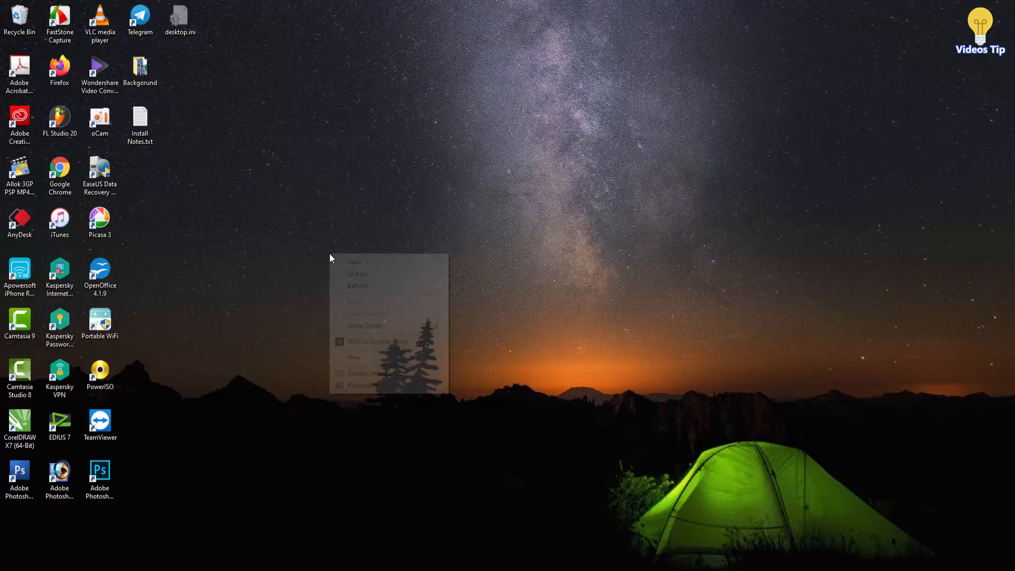
click(341, 286)
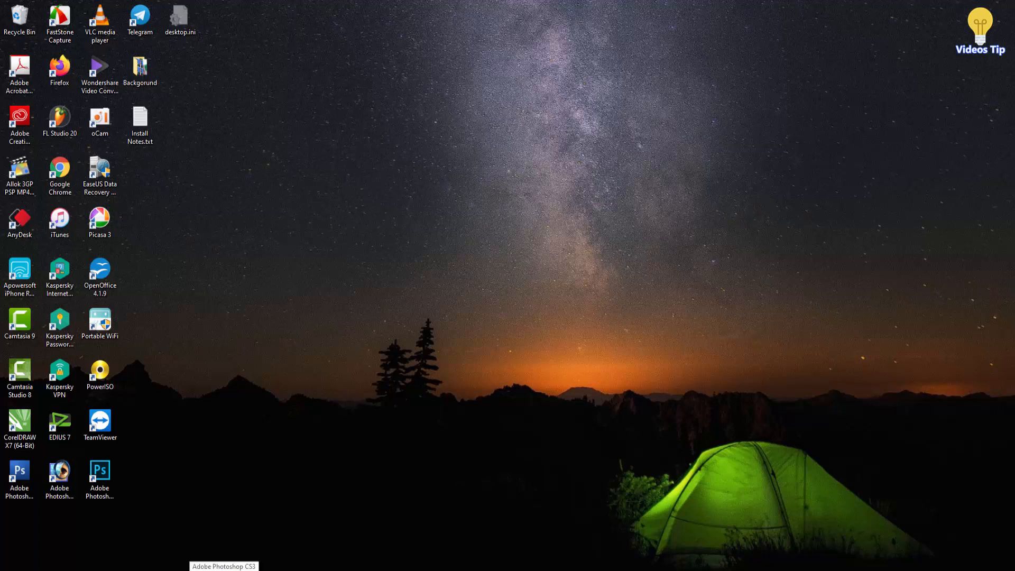
Switch to Adobe Photoshop CS3 and open the photo BGID.jpg from the 3x4 folder
click(224, 569)
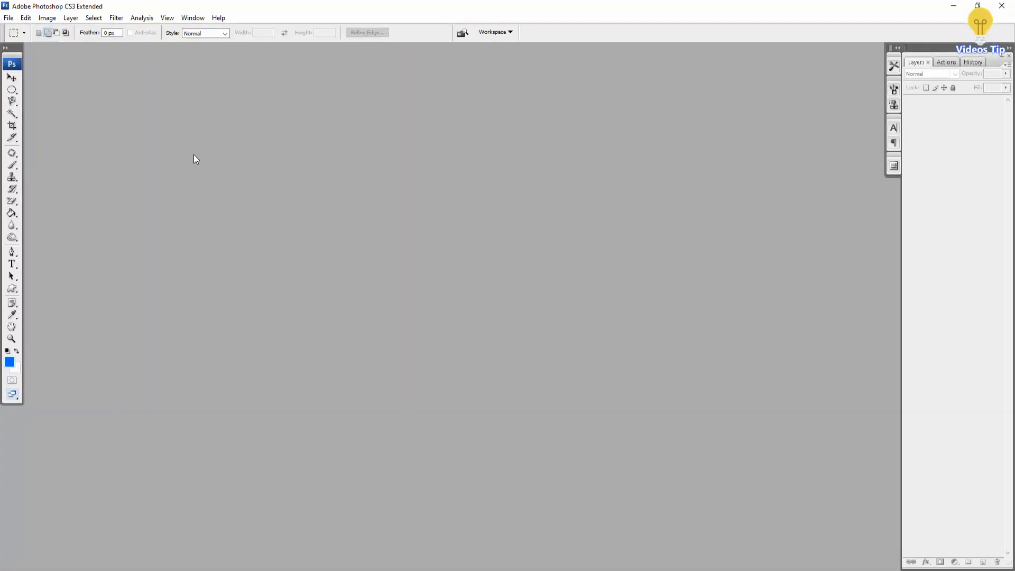
key(ctrl+o)
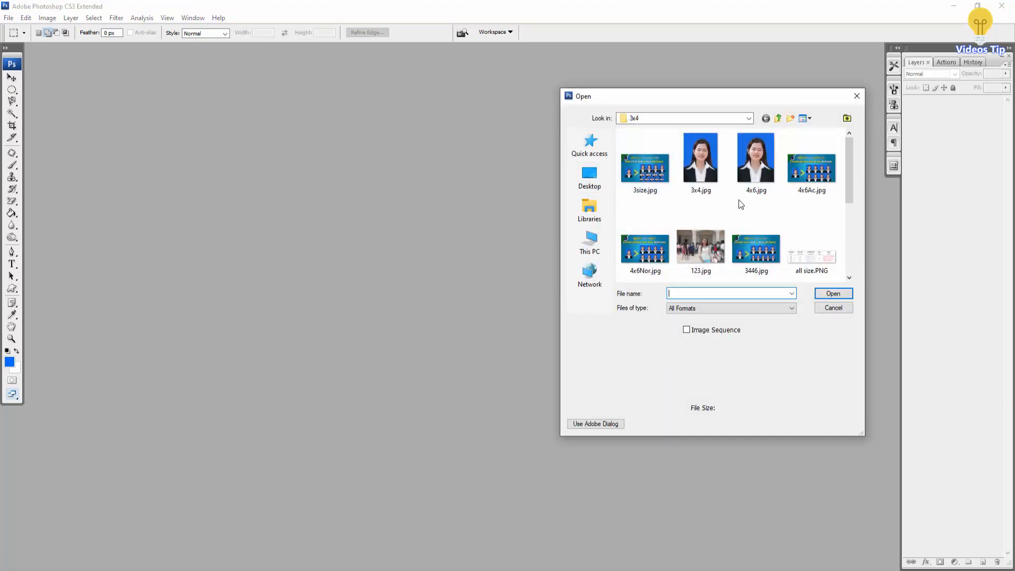
scroll(703, 153, down, 3)
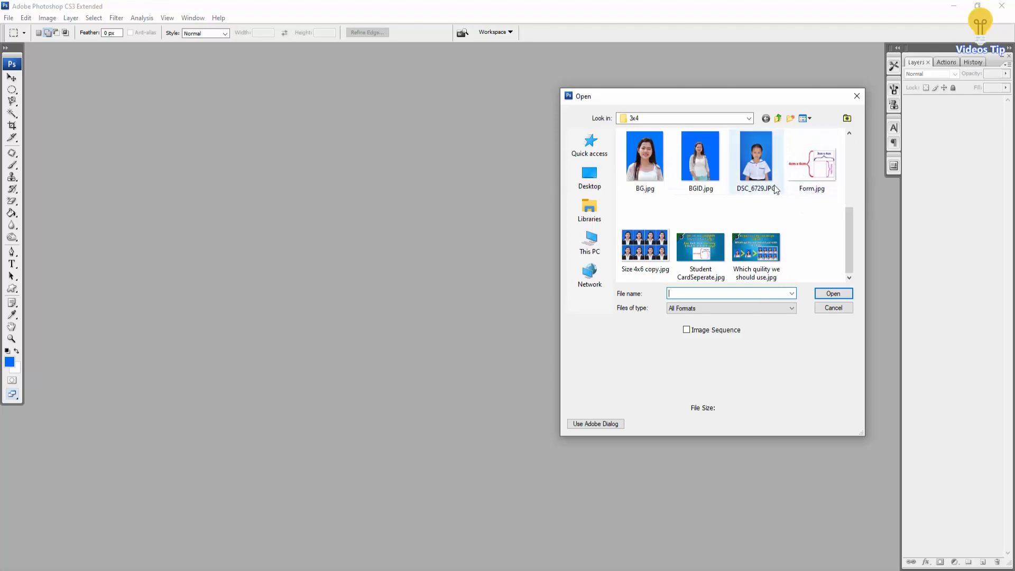
click(703, 170)
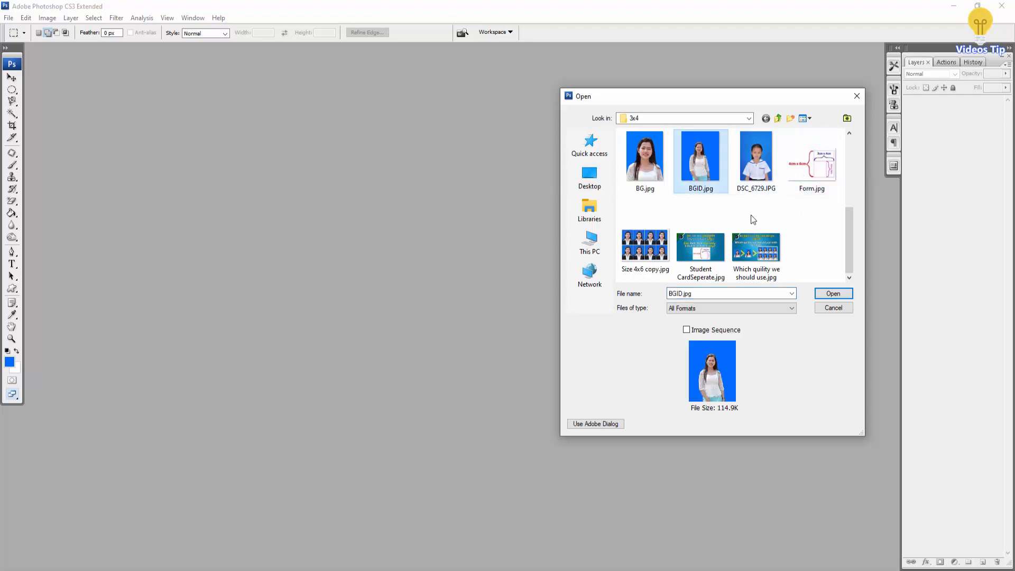
click(834, 294)
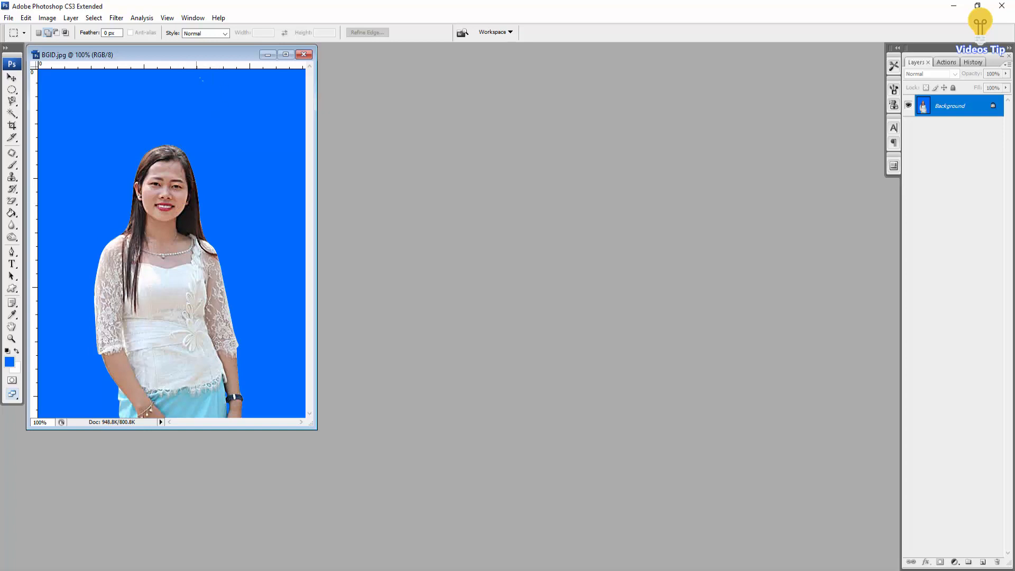
Maximize the BGID.jpg document window and examine the whole portrait at different zoom levels
click(286, 55)
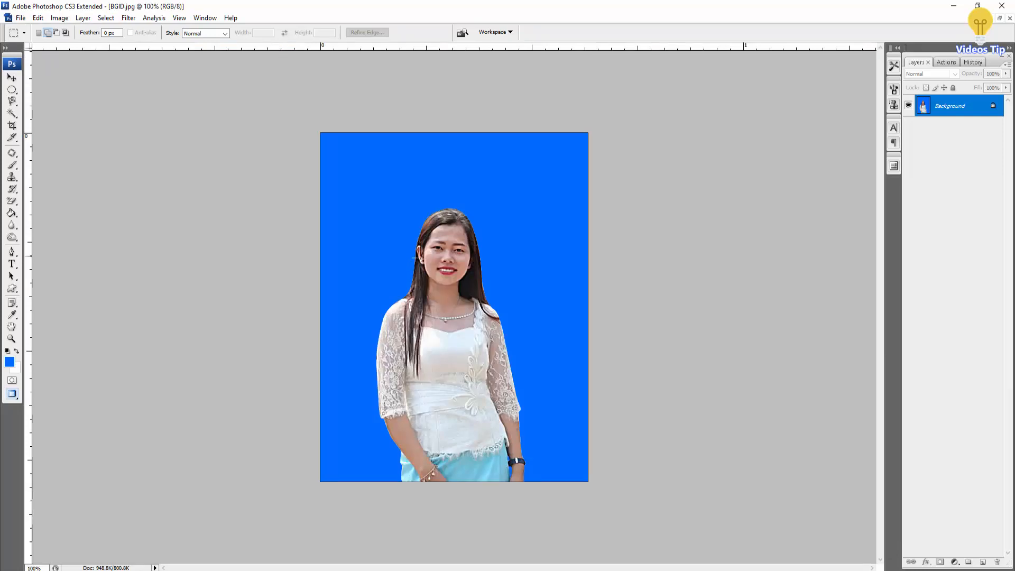
key(ctrl+0)
scroll(498, 241, up, 1)
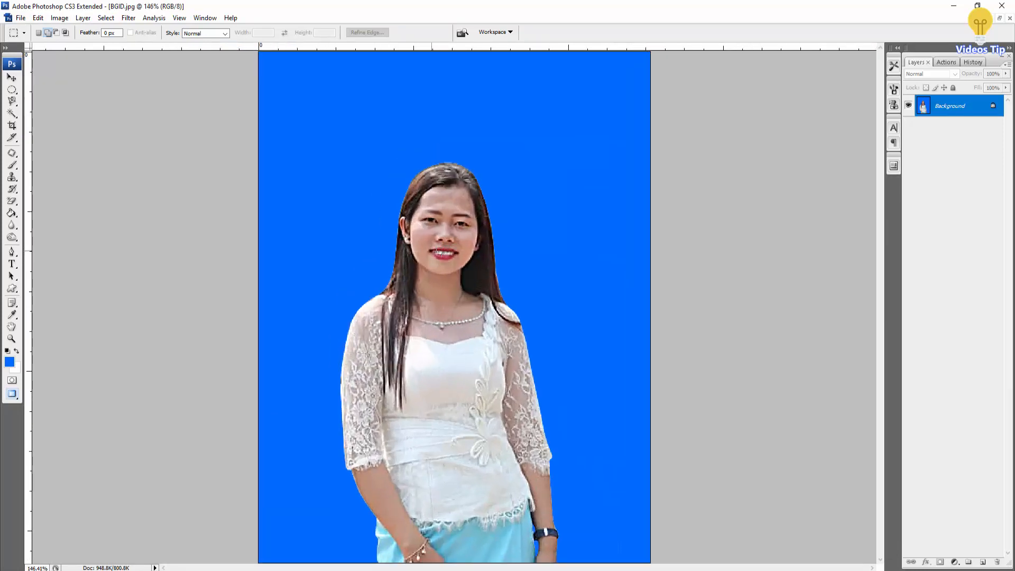
scroll(452, 199, up, 5)
scroll(453, 201, down, 4)
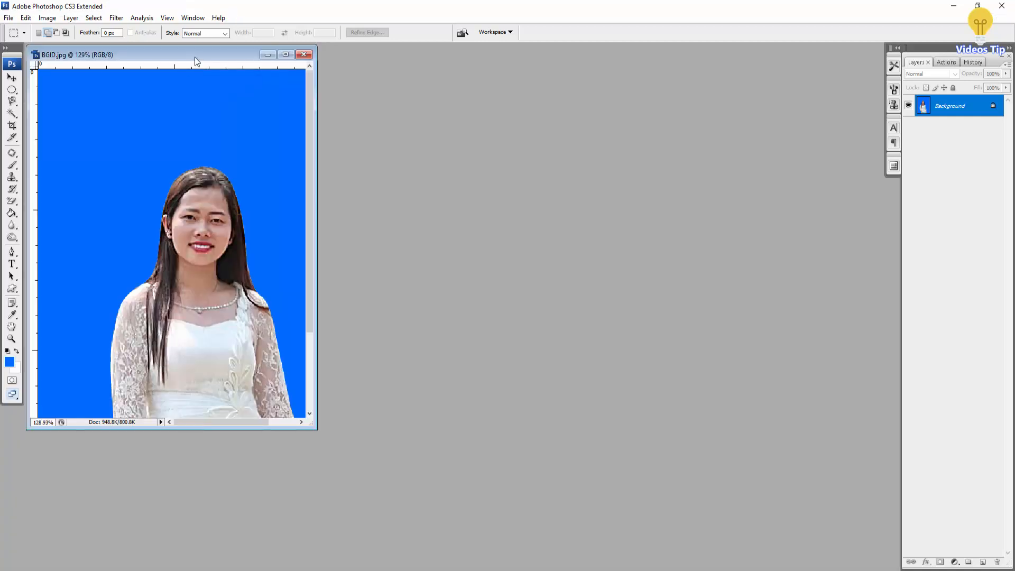
drag(195, 59, 336, 79)
click(426, 81)
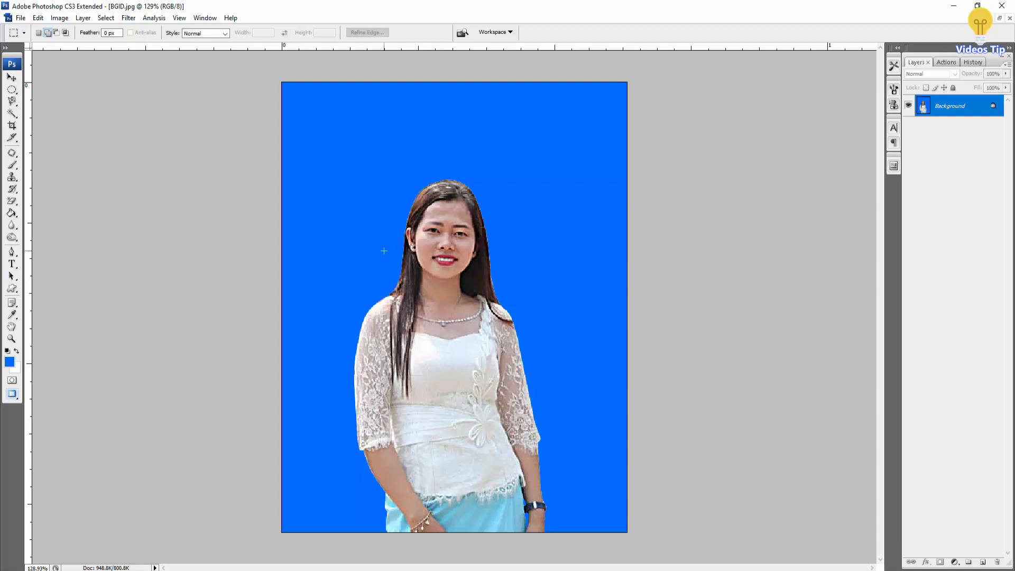
scroll(360, 245, up, 1)
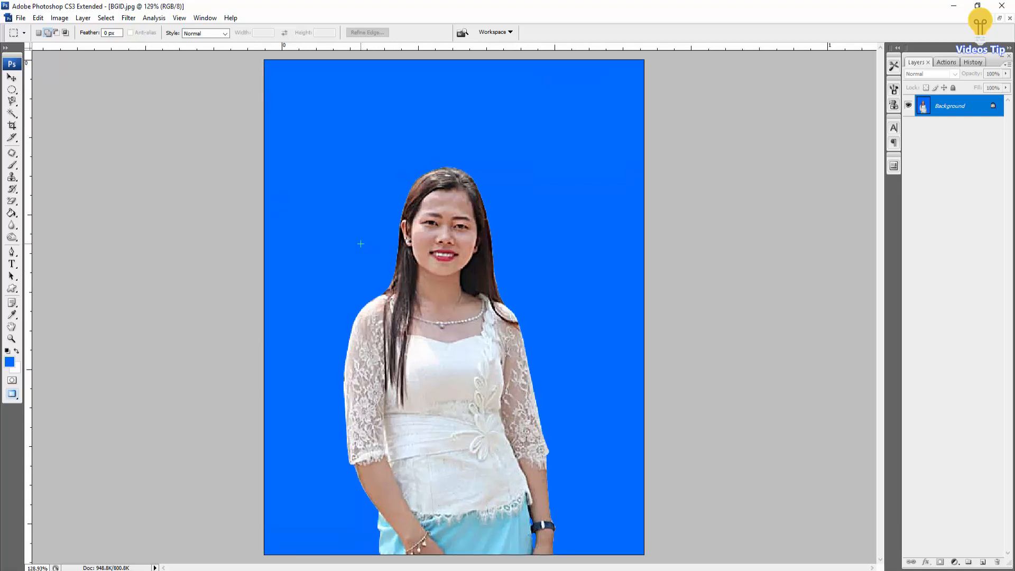
scroll(360, 244, down, 3)
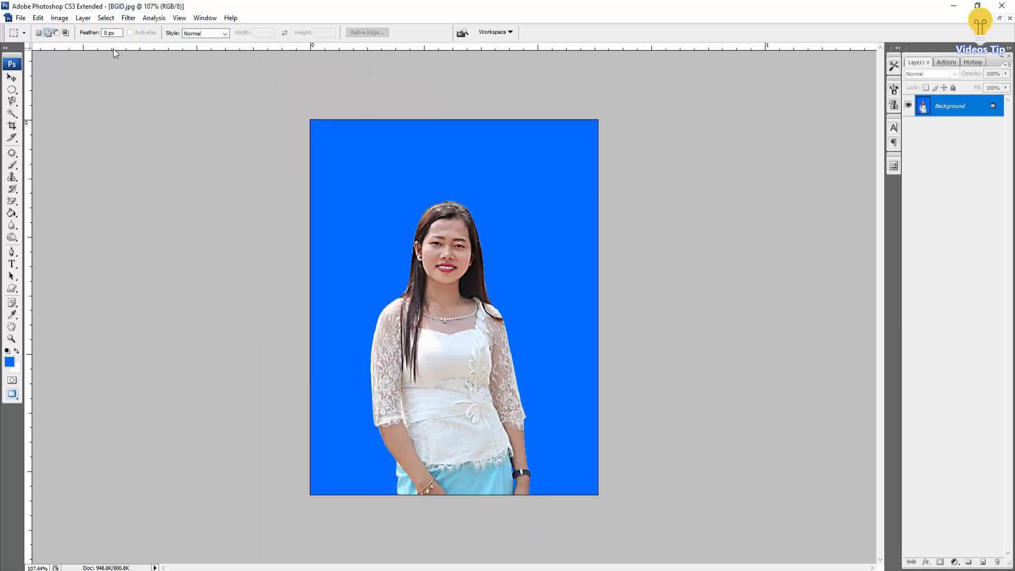
Activate the Crop tool and clear its preset resolution value
key(c)
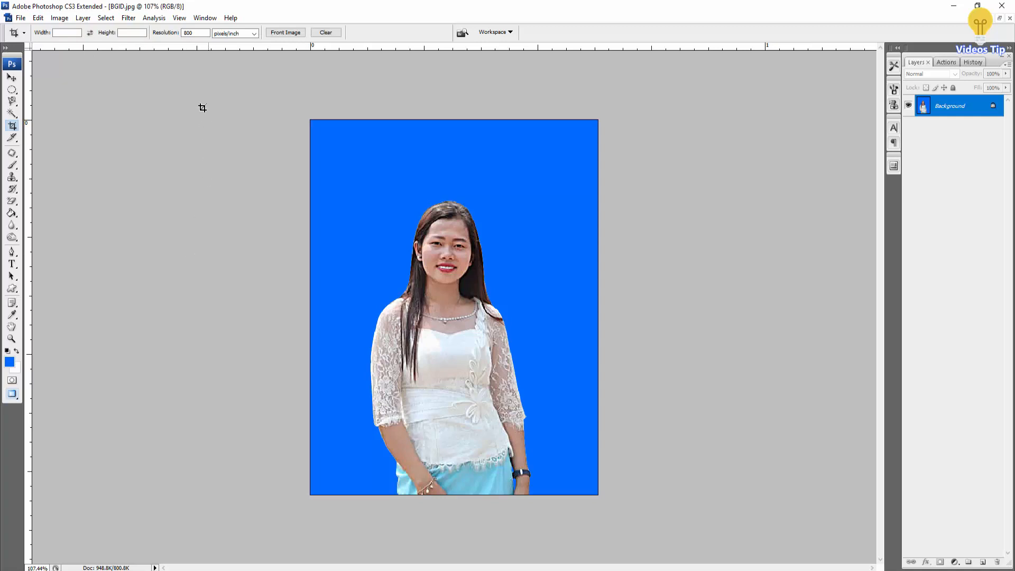
click(201, 33)
key(BackSpace)
click(332, 33)
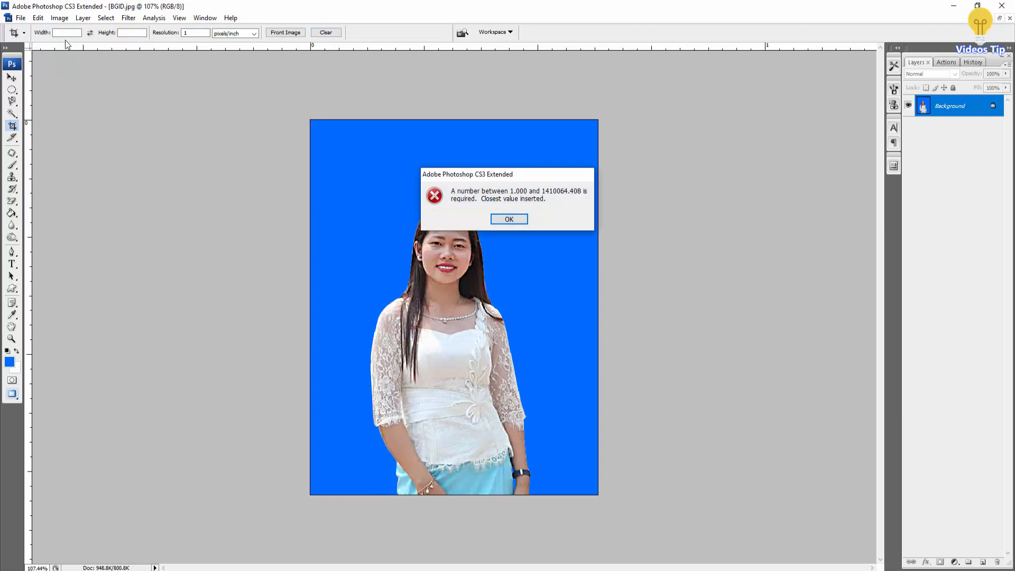
click(516, 219)
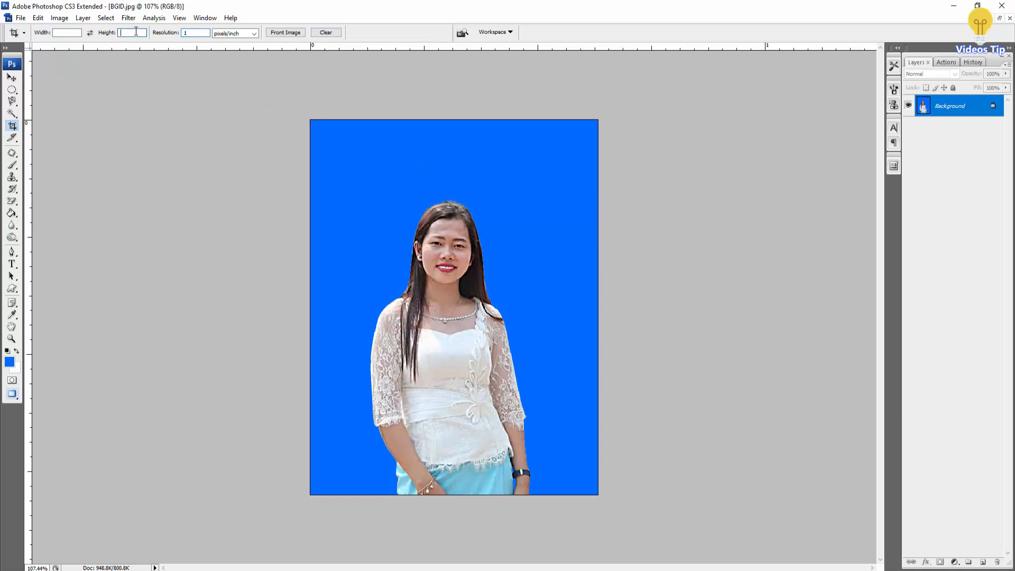
Set the crop size to 3.4 cm wide and 4.5 cm high
click(77, 33)
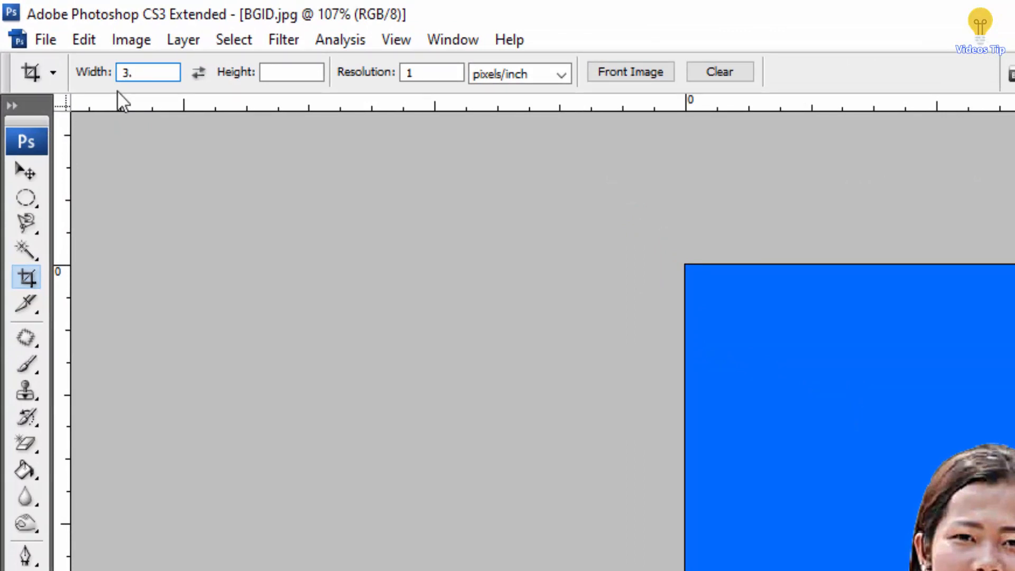
text(3.4 cm)
click(297, 72)
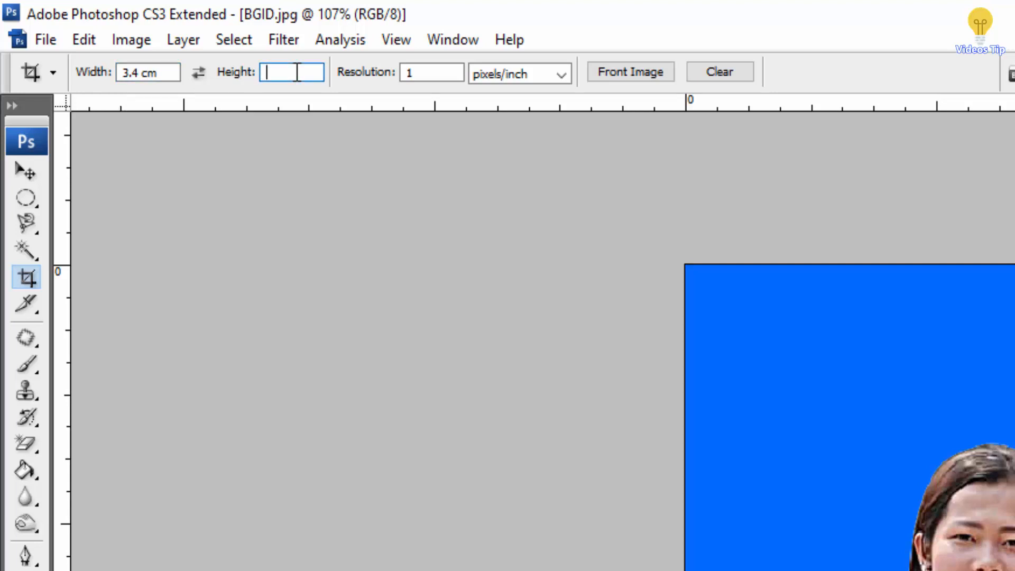
text(4.5cm)
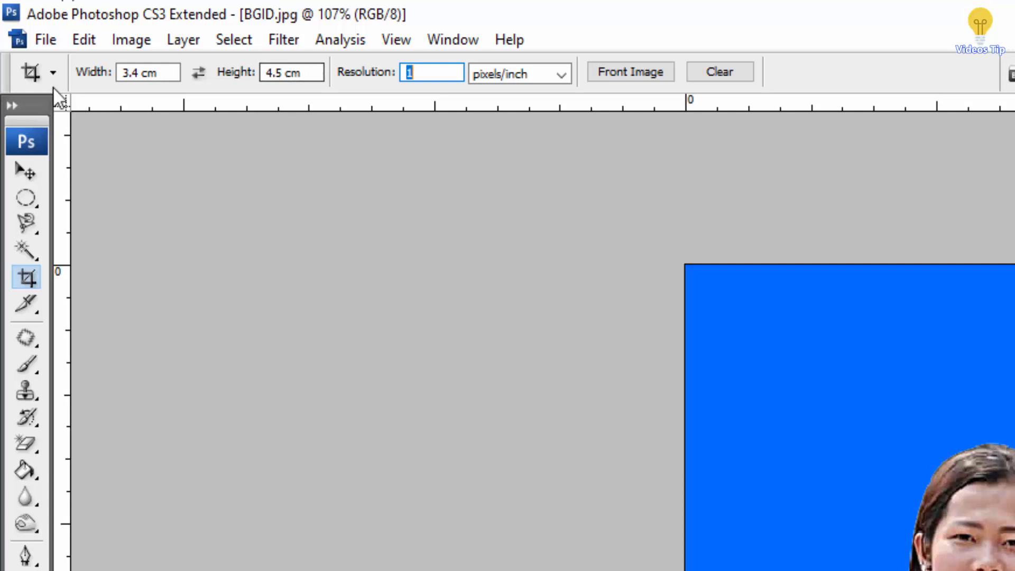
Start a new document and set its resolution to 72 pixels/inch
click(47, 38)
click(53, 64)
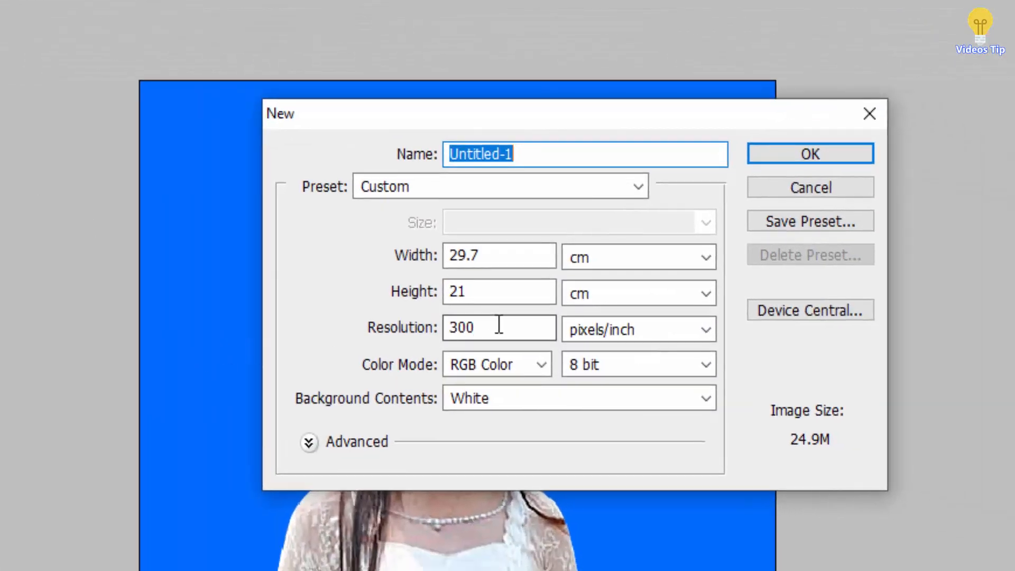
double_click(498, 325)
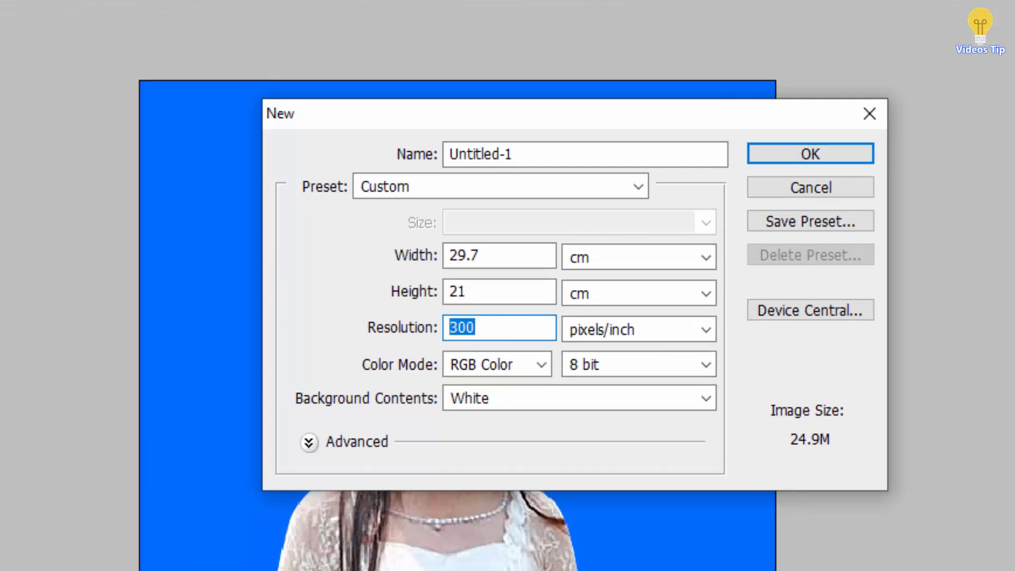
text(72)
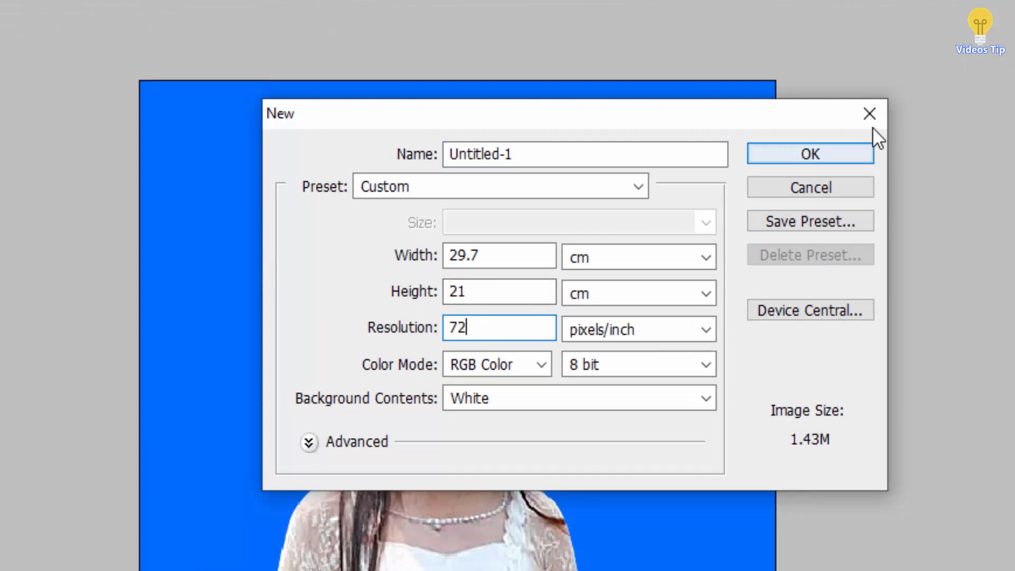
drag(687, 122, 745, 114)
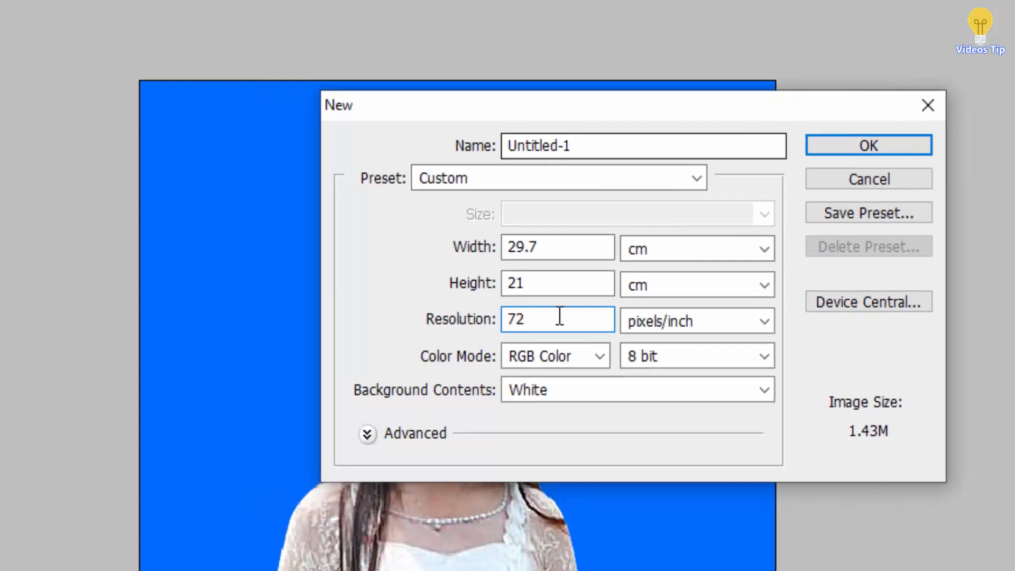
double_click(527, 321)
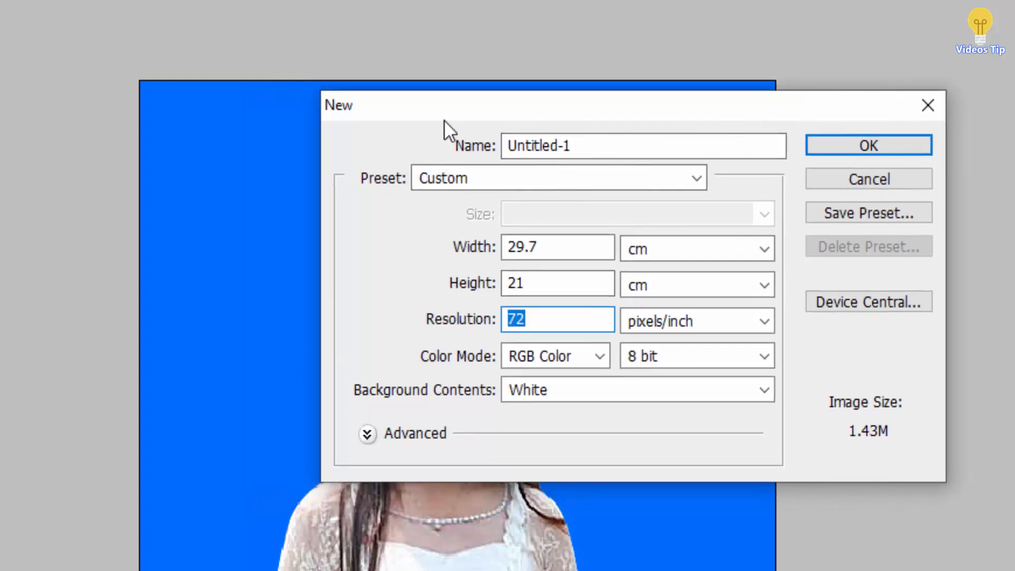
drag(448, 110, 580, 309)
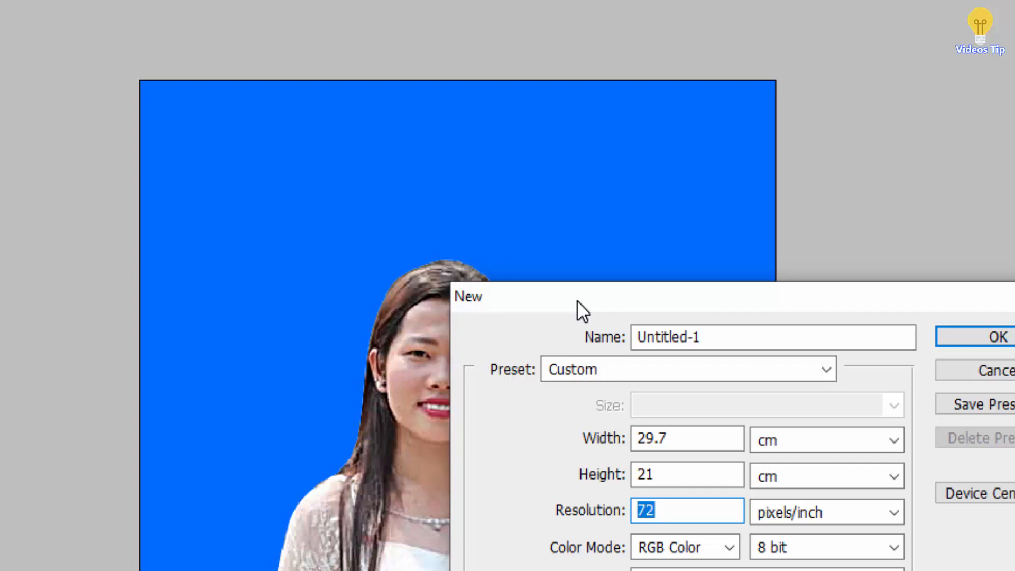
drag(576, 299, 575, 299)
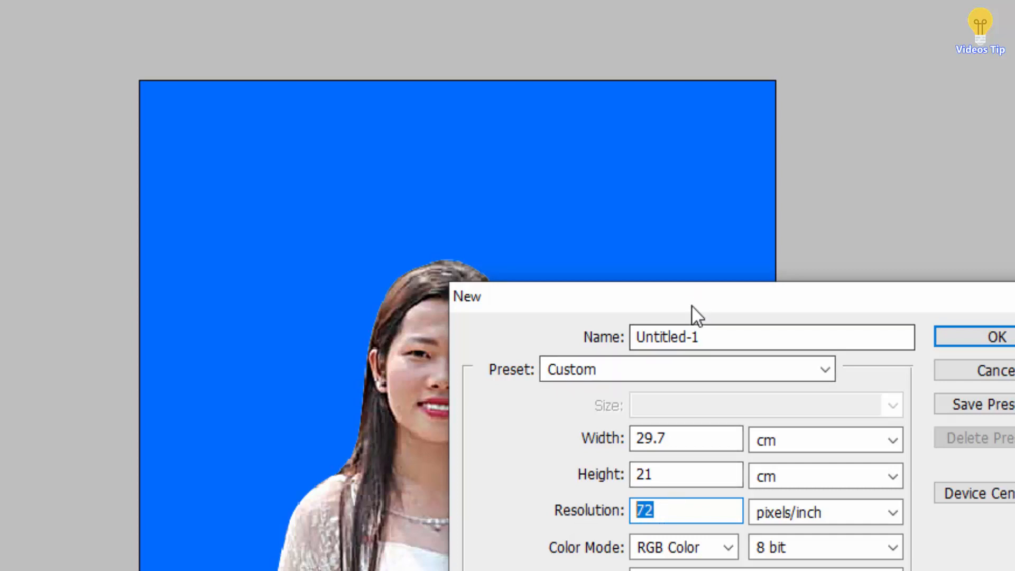
drag(691, 306, 383, 108)
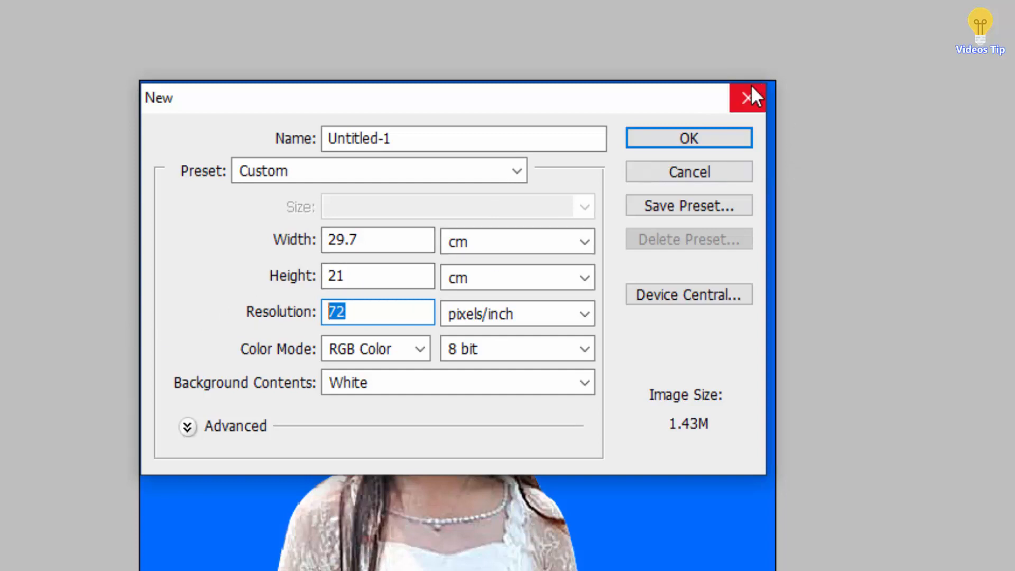
drag(611, 107, 956, 195)
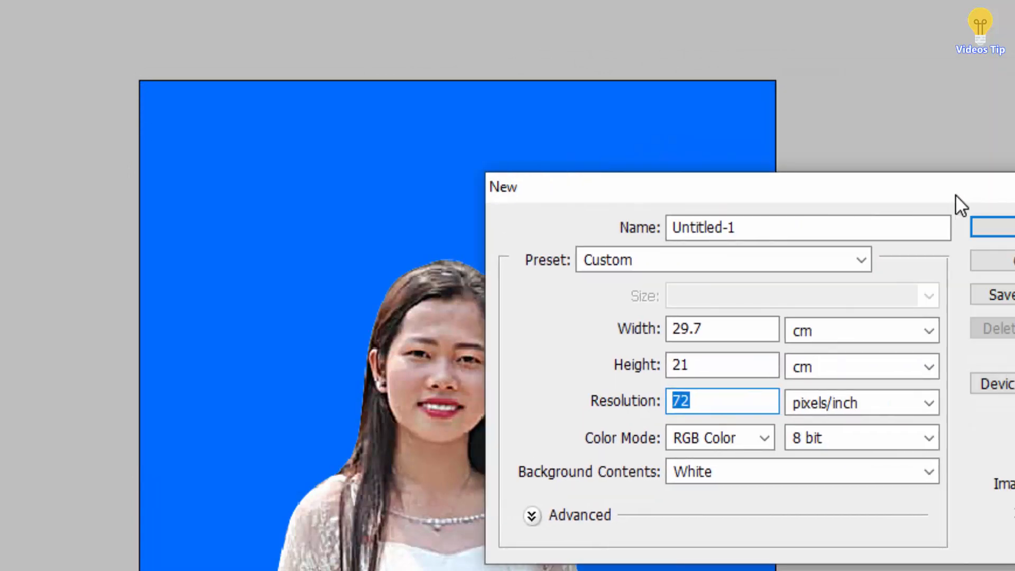
drag(955, 194, 599, 304)
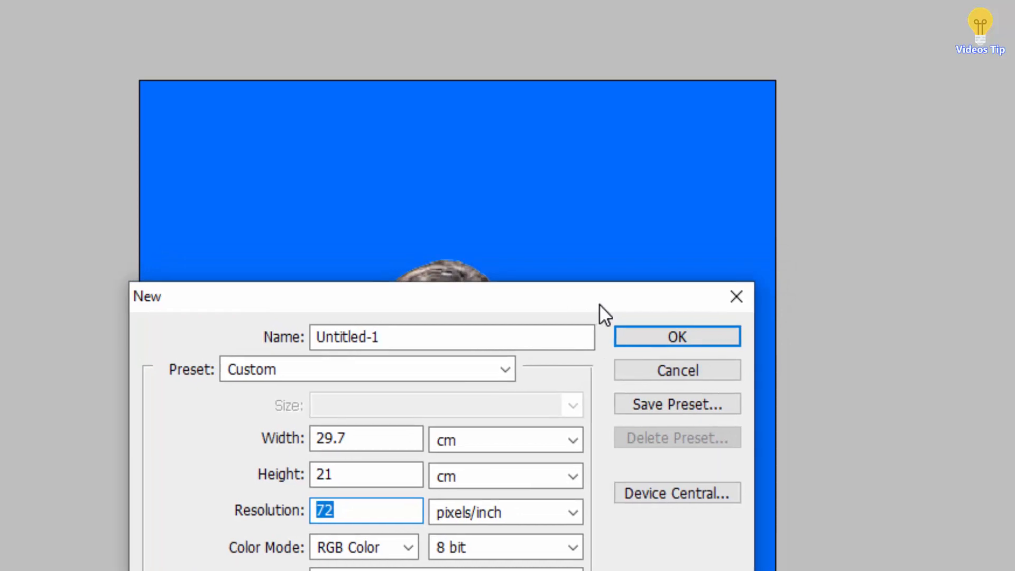
Cancel the new document and set the crop resolution to 300 pixels/inch
drag(599, 304, 958, 411)
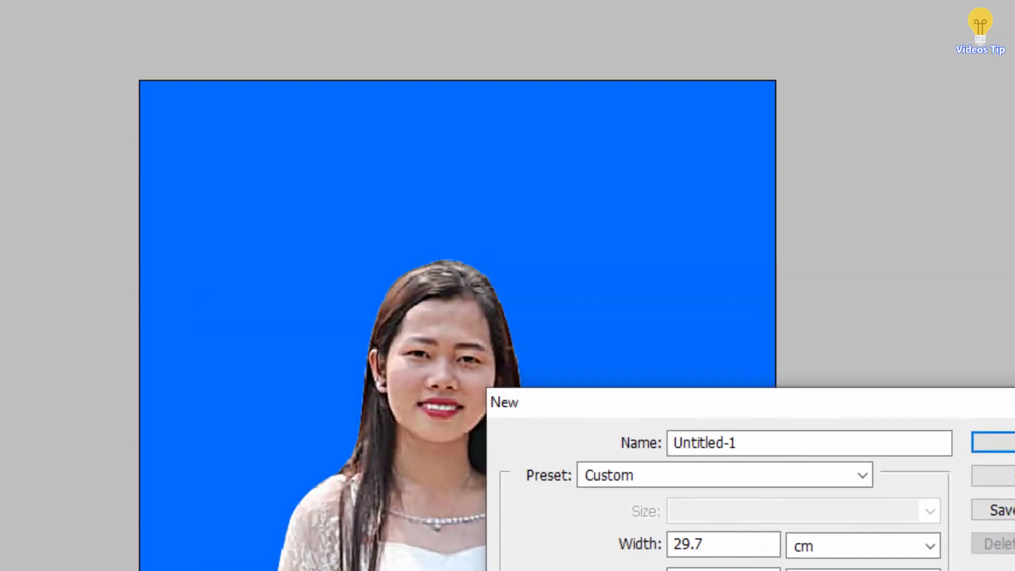
key(Escape)
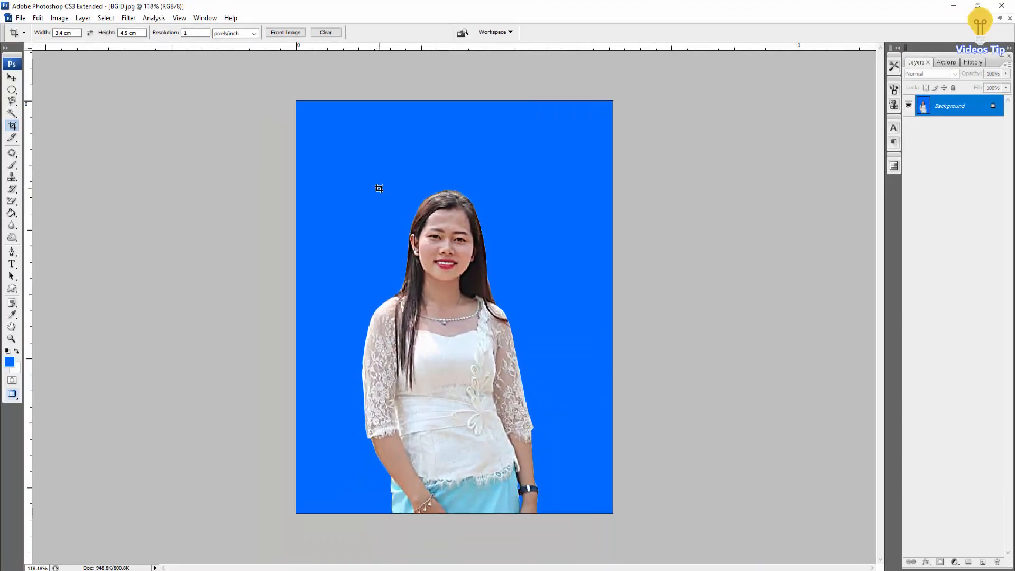
scroll(379, 188, up, 2)
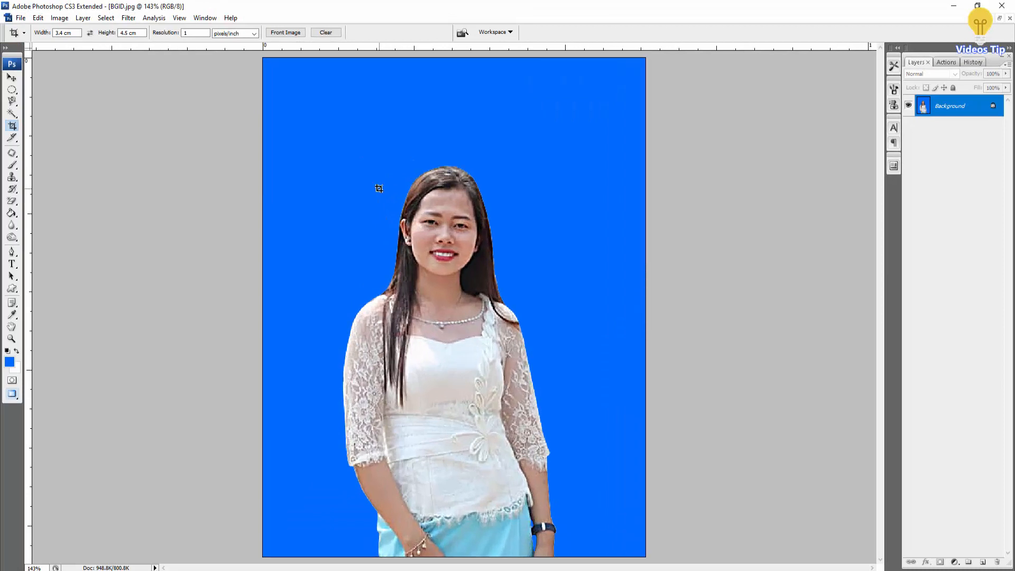
scroll(379, 188, down, 3)
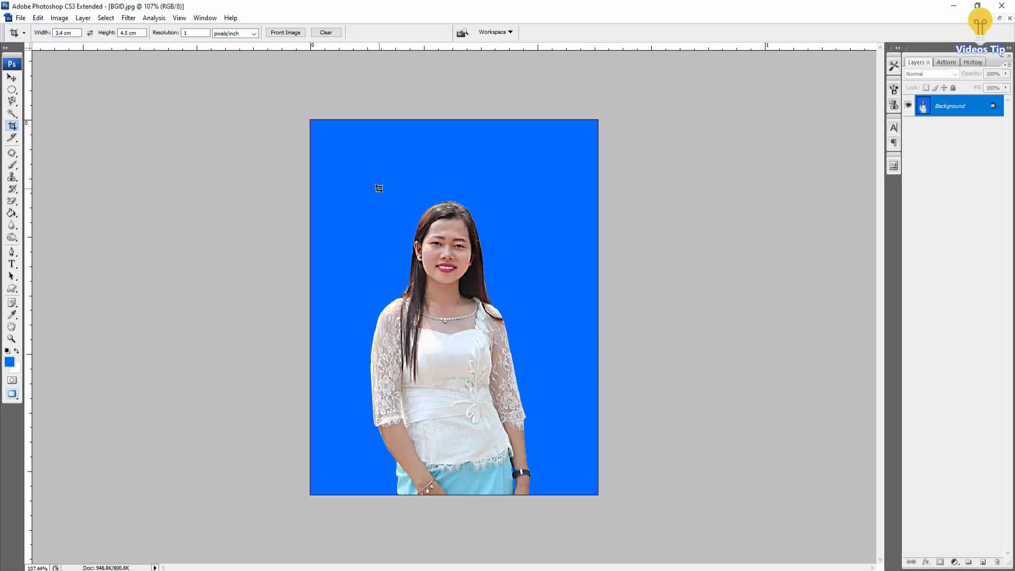
click(197, 33)
text(300)
Crop the portrait to the woman's head and shoulders, leaving some blue background above her hair
drag(413, 246, 515, 388)
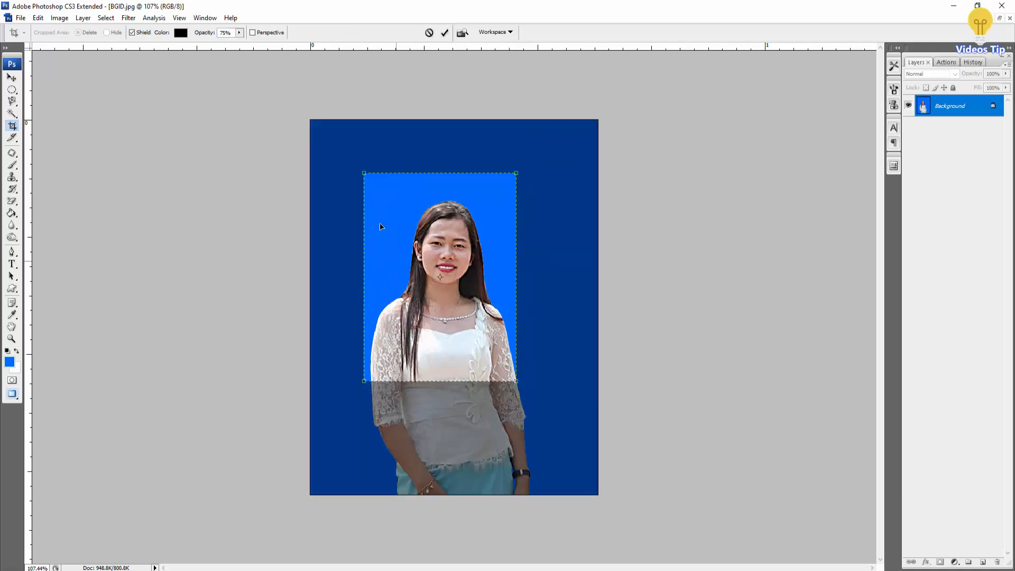
drag(370, 178, 373, 181)
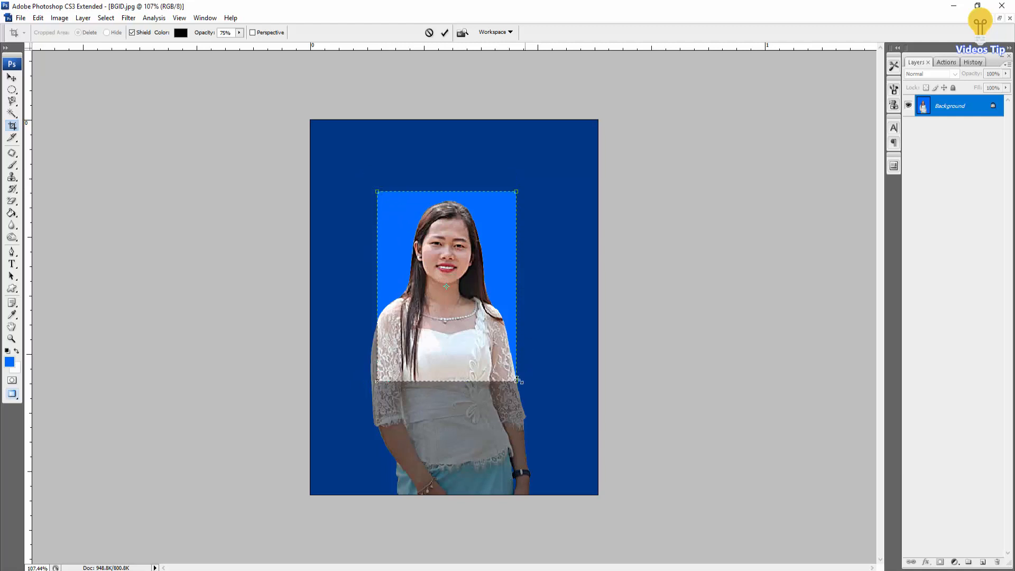
drag(516, 380, 502, 366)
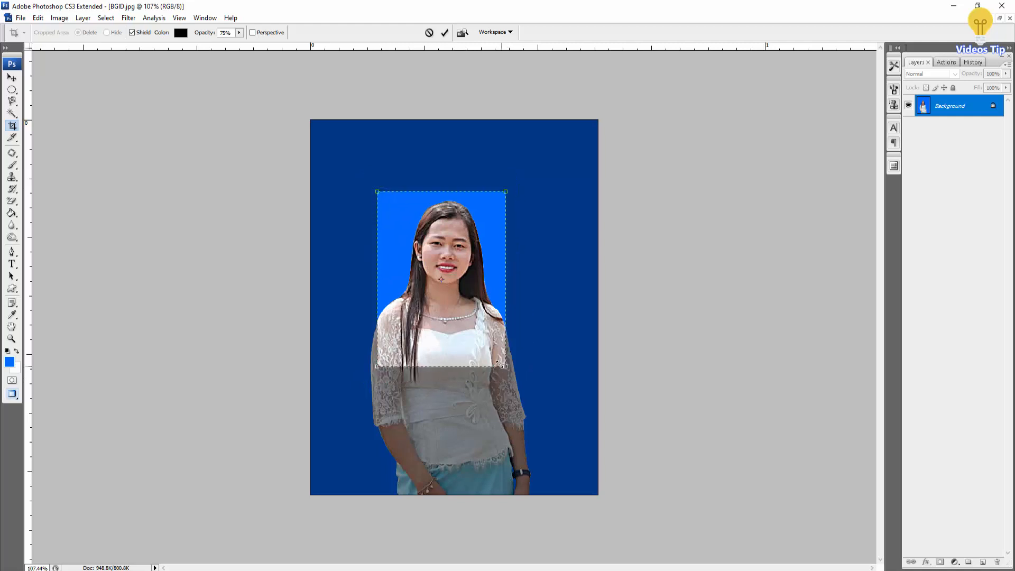
drag(487, 320, 487, 309)
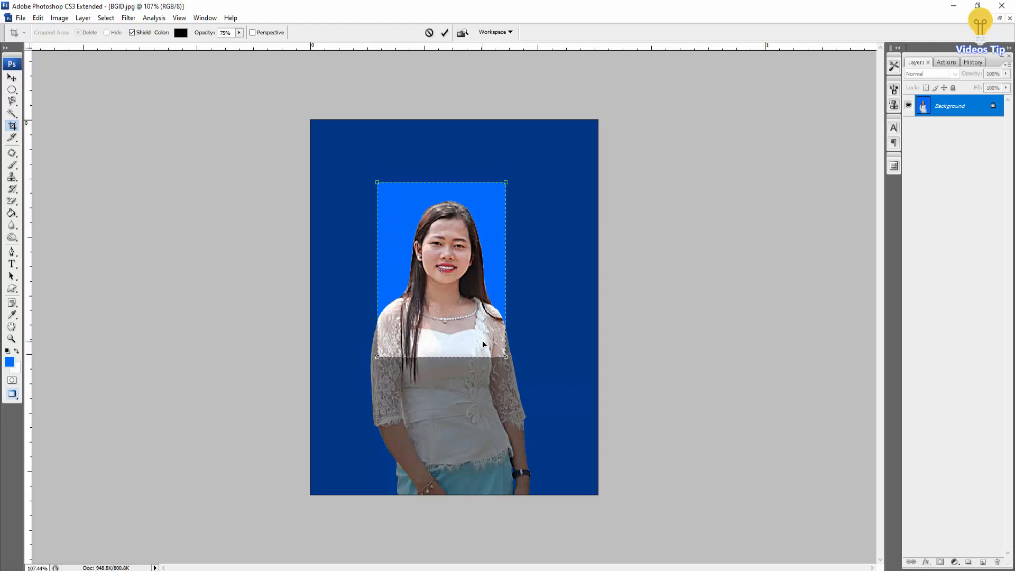
key(Return)
scroll(448, 321, down, 5)
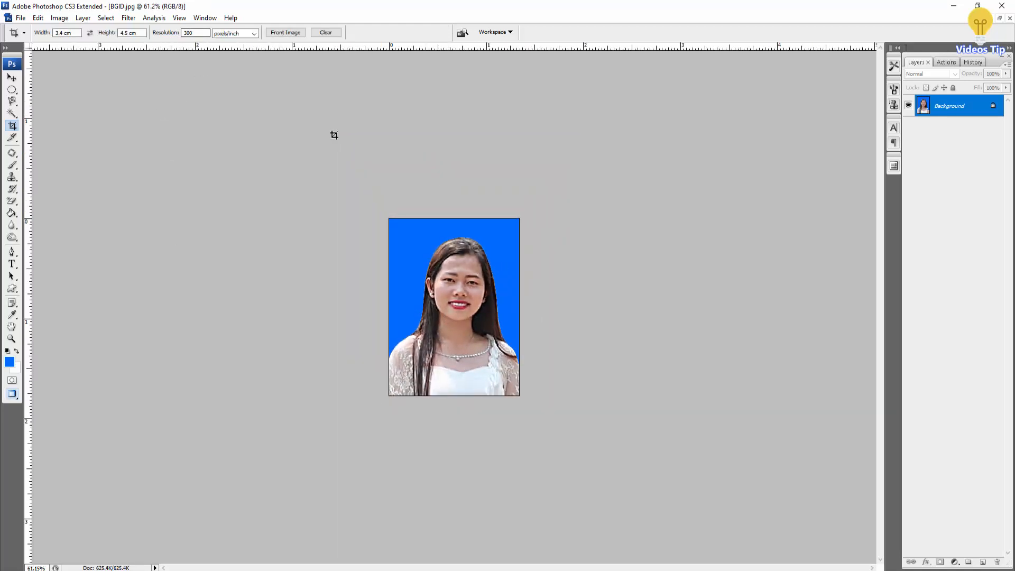
Save the cropped photo to the Desktop as the JPEG Ex1 with Maximum quality 12
key(ctrl+n)
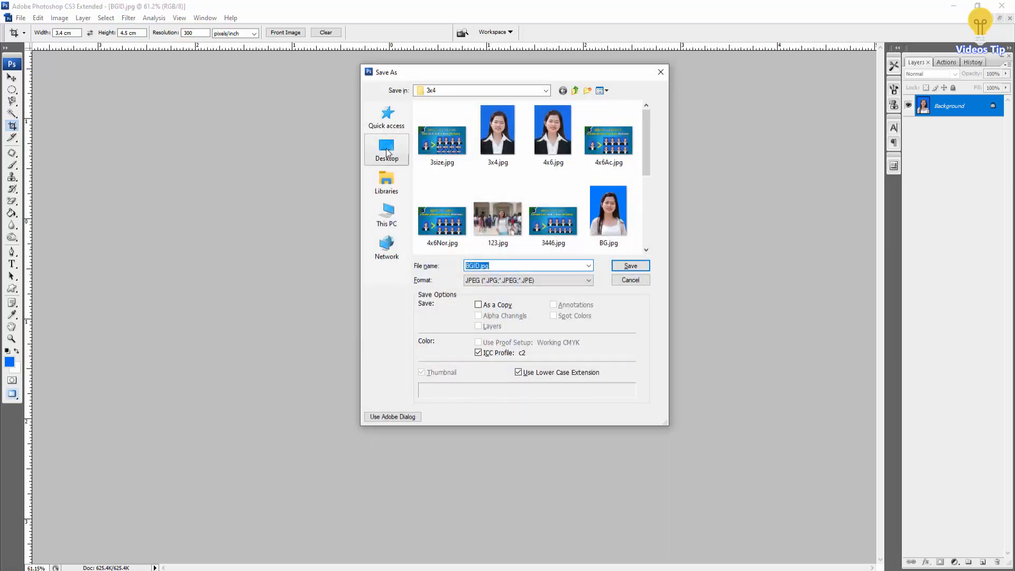
click(387, 152)
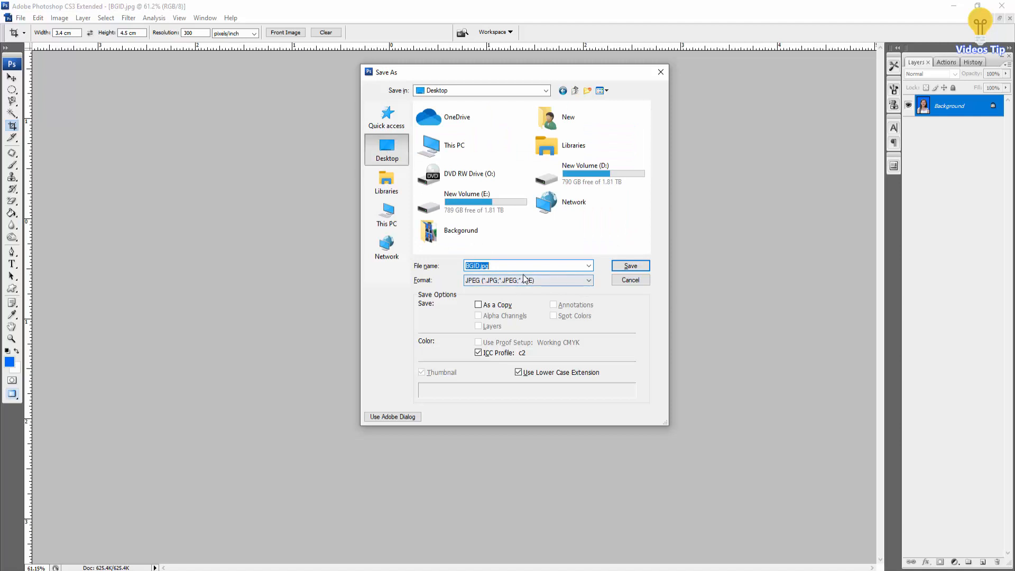
text(Ex)
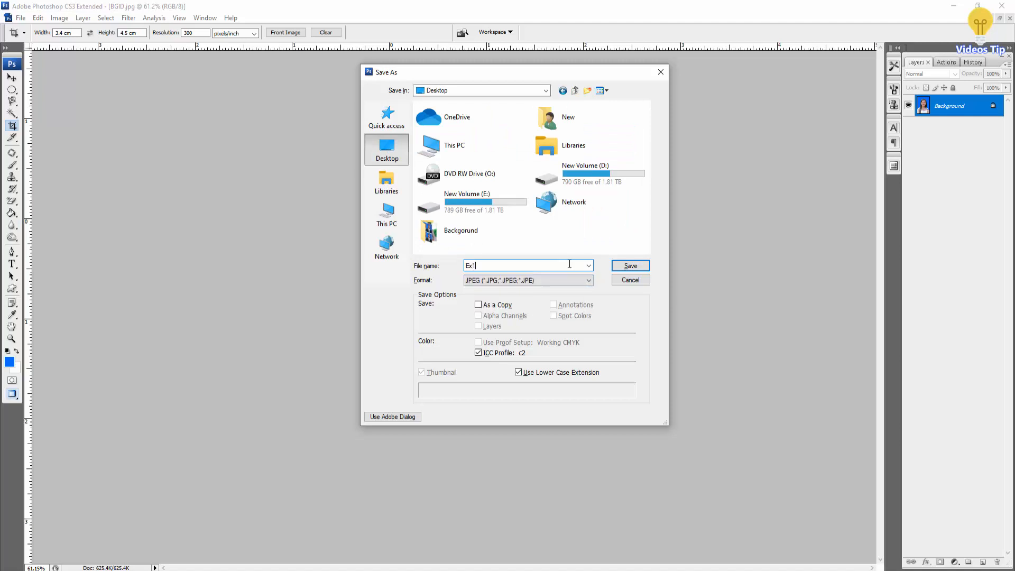
text(1)
click(626, 266)
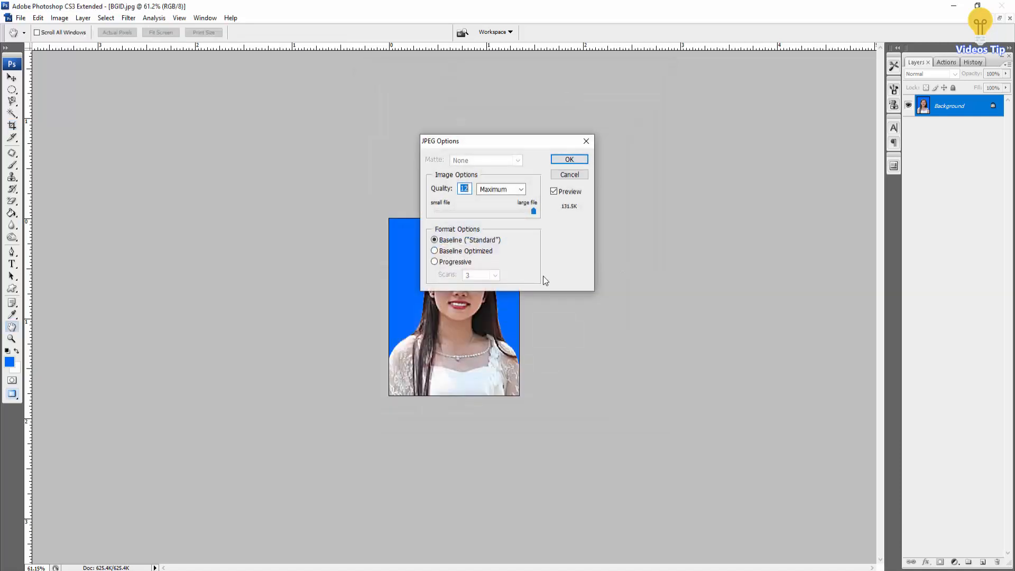
click(569, 160)
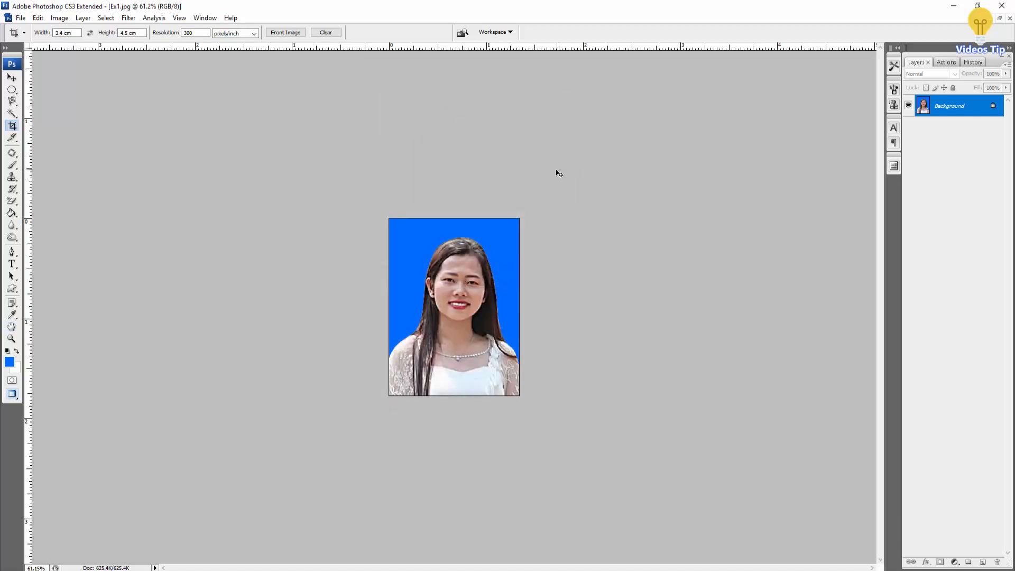
Undo the crop on the portrait and set the crop resolution to 800 pixels/inch
key(ctrl+z)
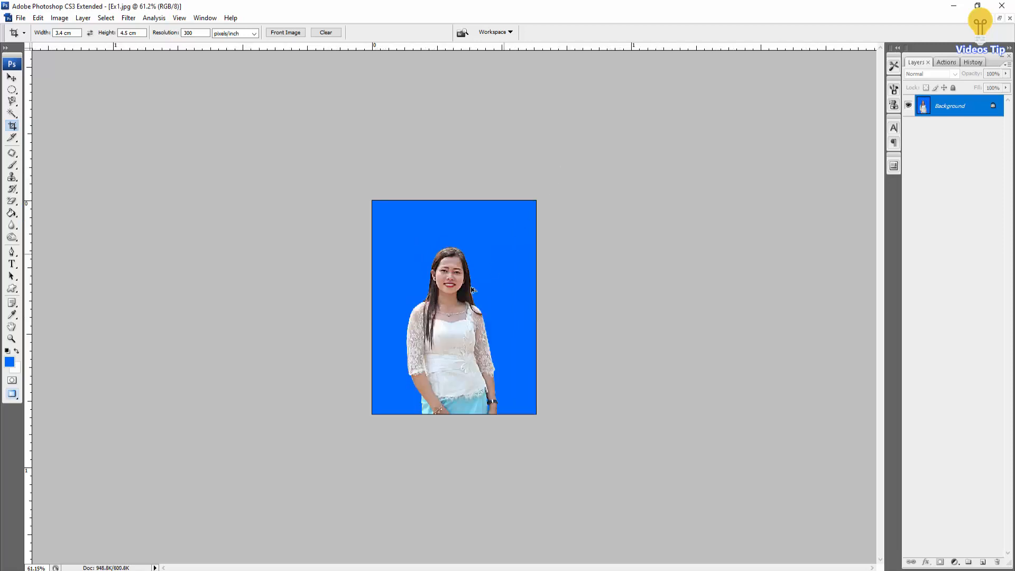
scroll(442, 280, up, 6)
scroll(445, 269, up, 1)
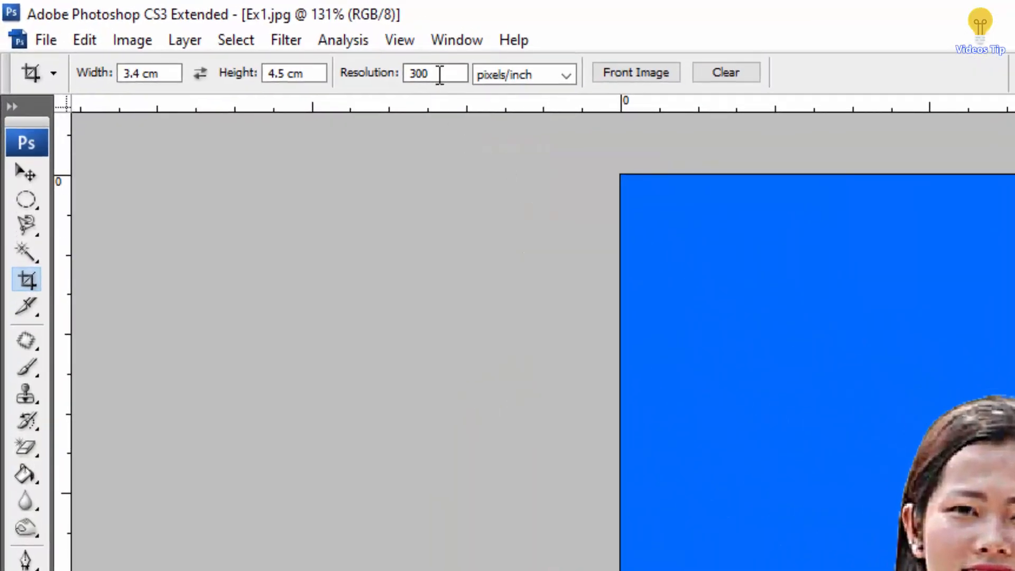
double_click(439, 74)
text(800)
Crop the full portrait again around the head and shoulders, with blue background above the hair, and fit the result on screen
drag(764, 376, 522, 406)
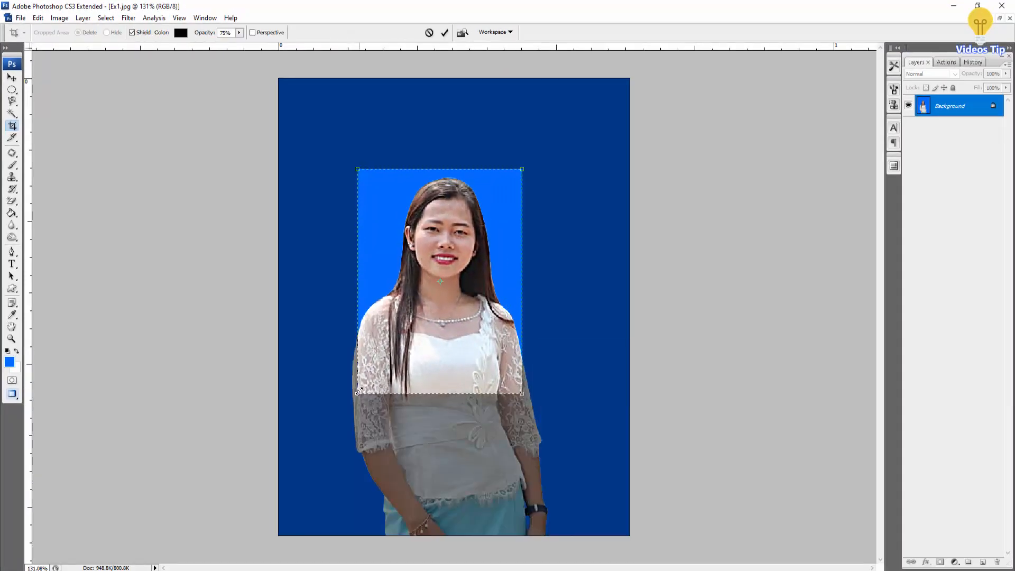
drag(358, 391, 366, 382)
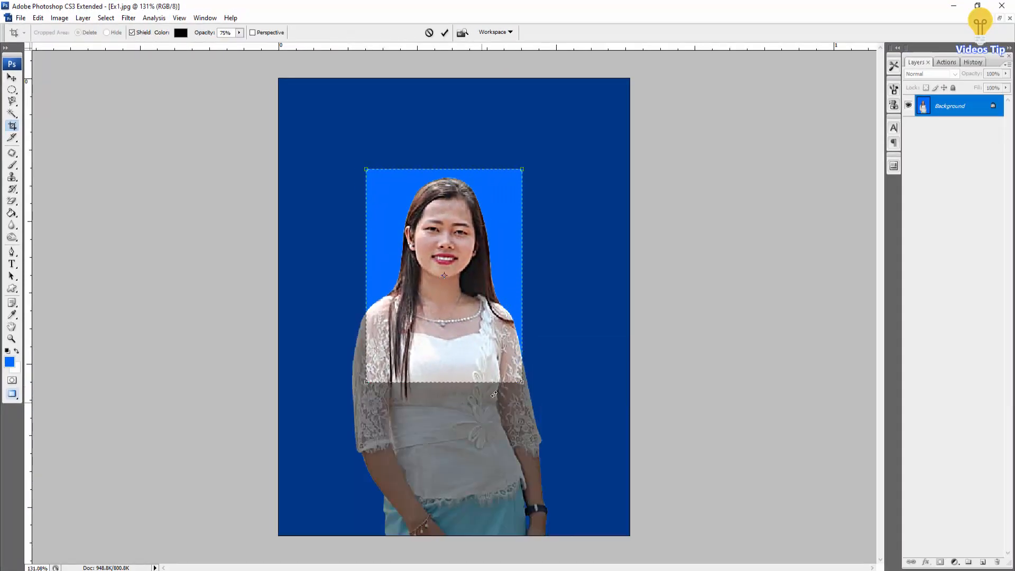
mouse_move(464, 334)
mouse_down()
mouse_move(462, 325)
mouse_move(460, 338)
mouse_up()
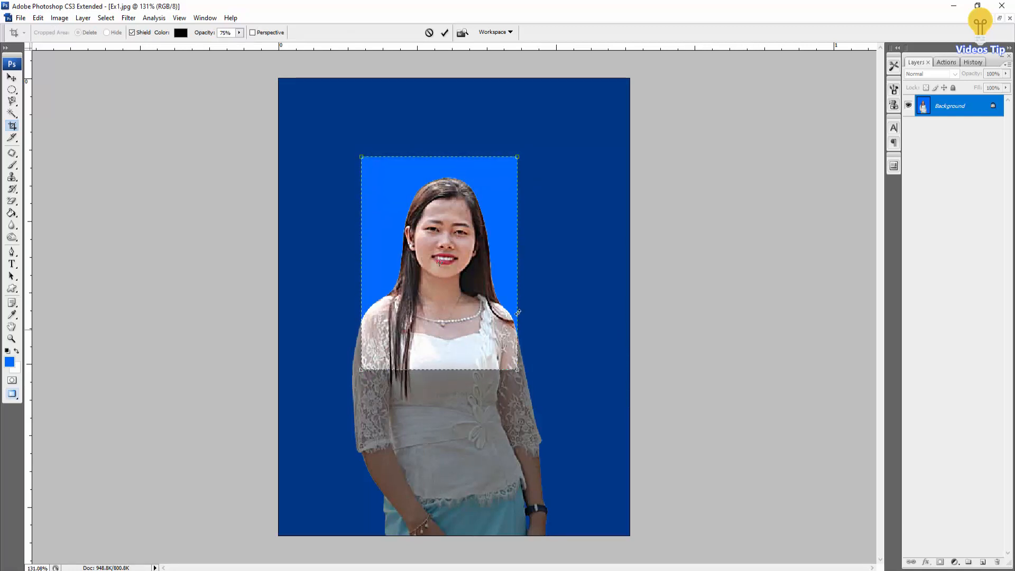
key(Return)
key(ctrl+0)
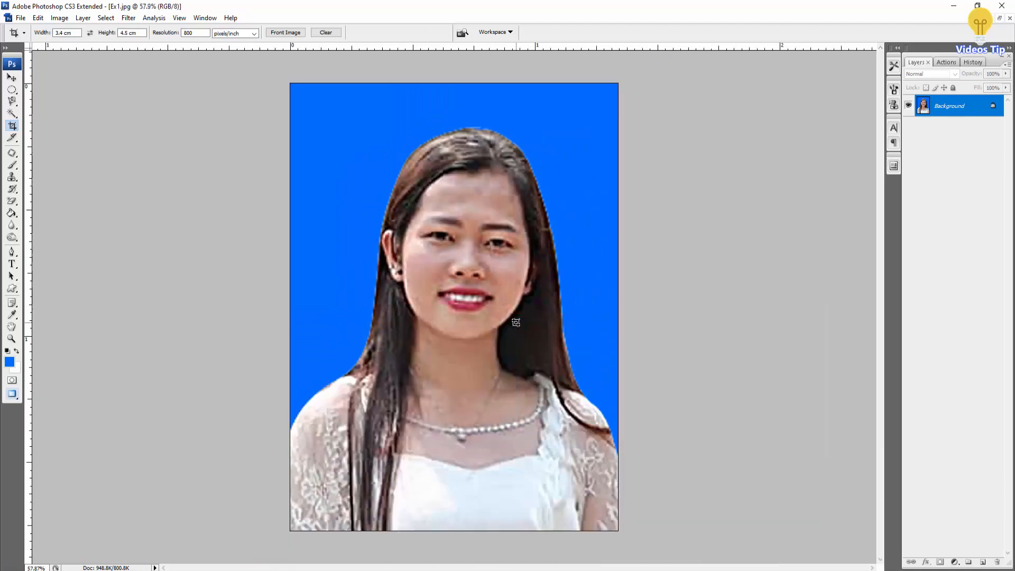
Save the 800 pixels/inch version to the Desktop as Ex2.jpg with Maximum JPEG quality 12
key(ctrl+shift+s)
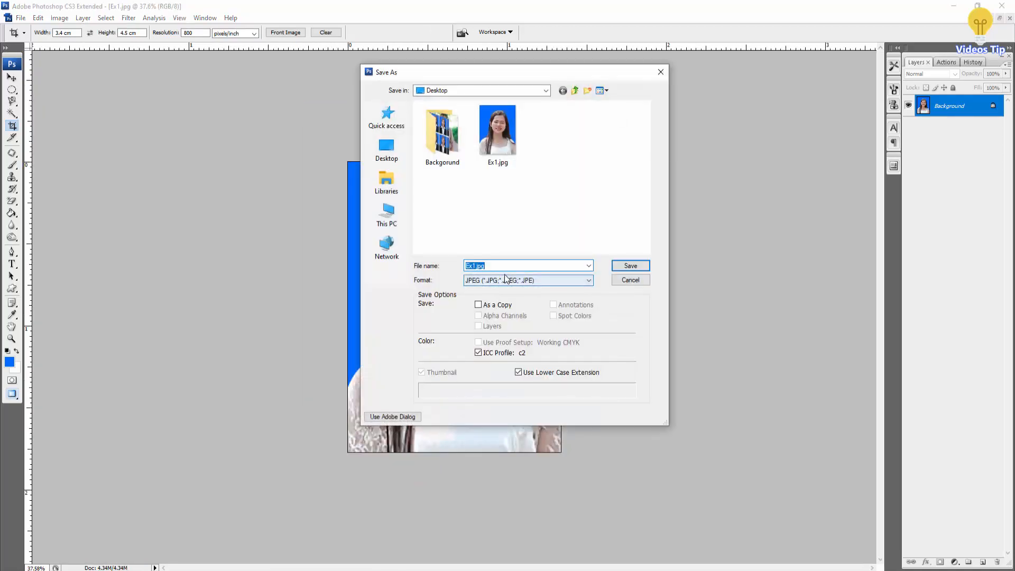
click(473, 265)
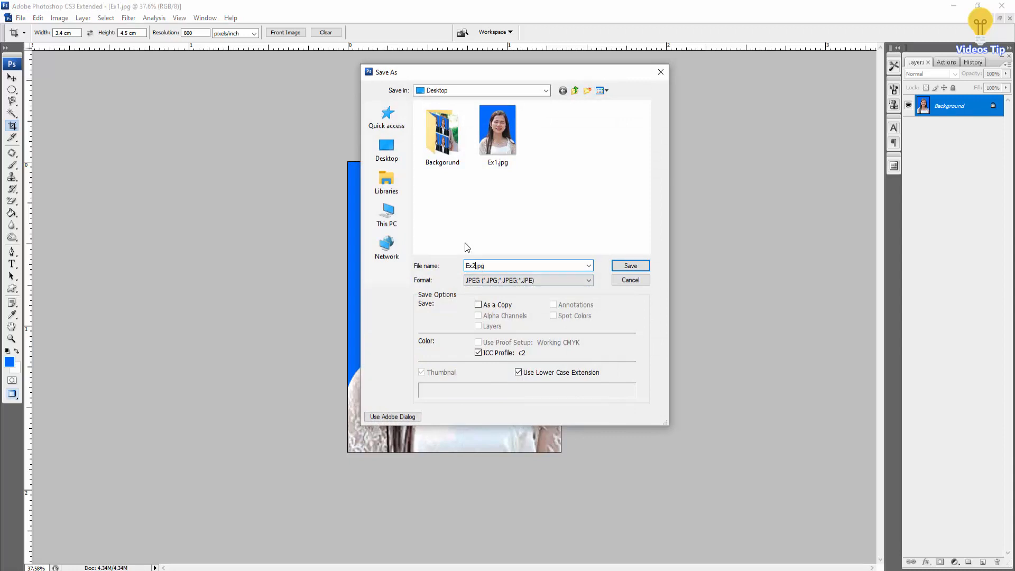
text(2)
click(633, 267)
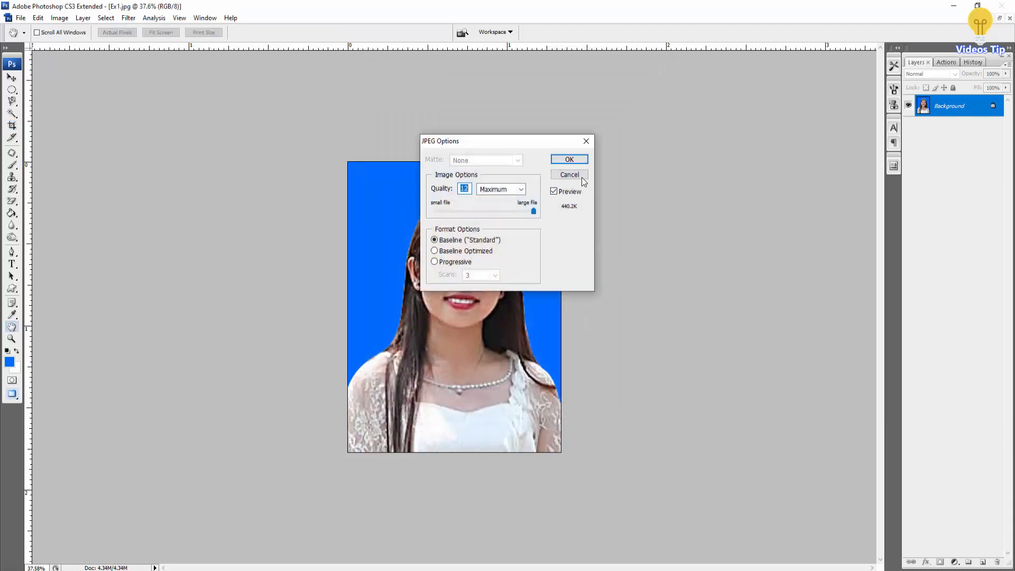
click(567, 159)
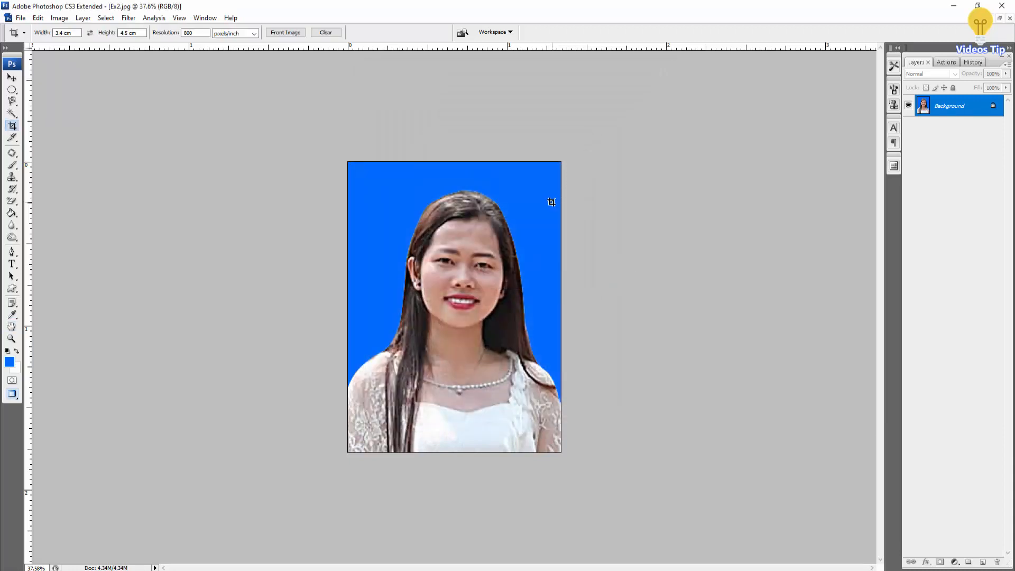
Switch to the Windows desktop and rename Ex1.jpg as Ex1_300.jpg
key(super+d)
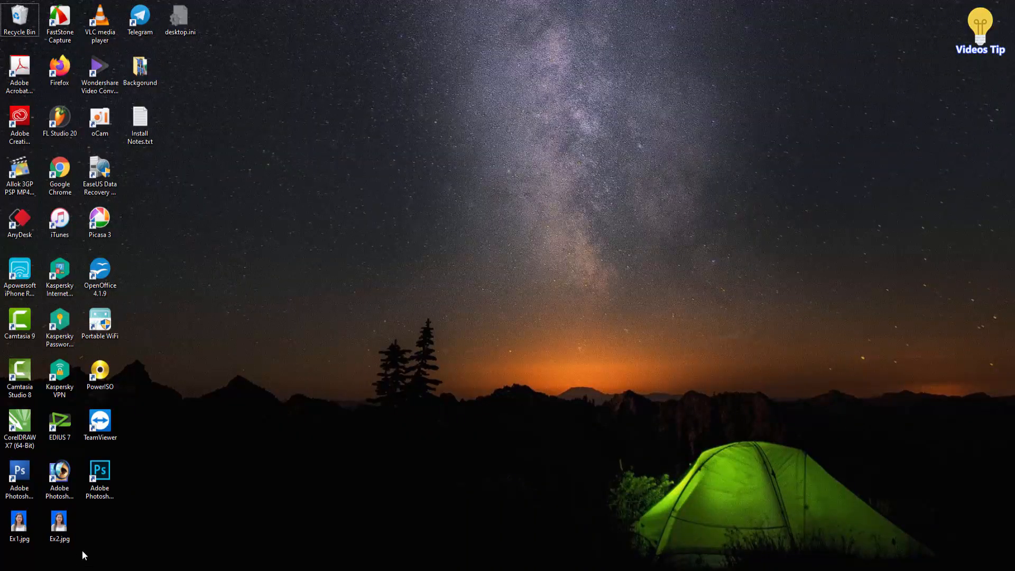
click(21, 527)
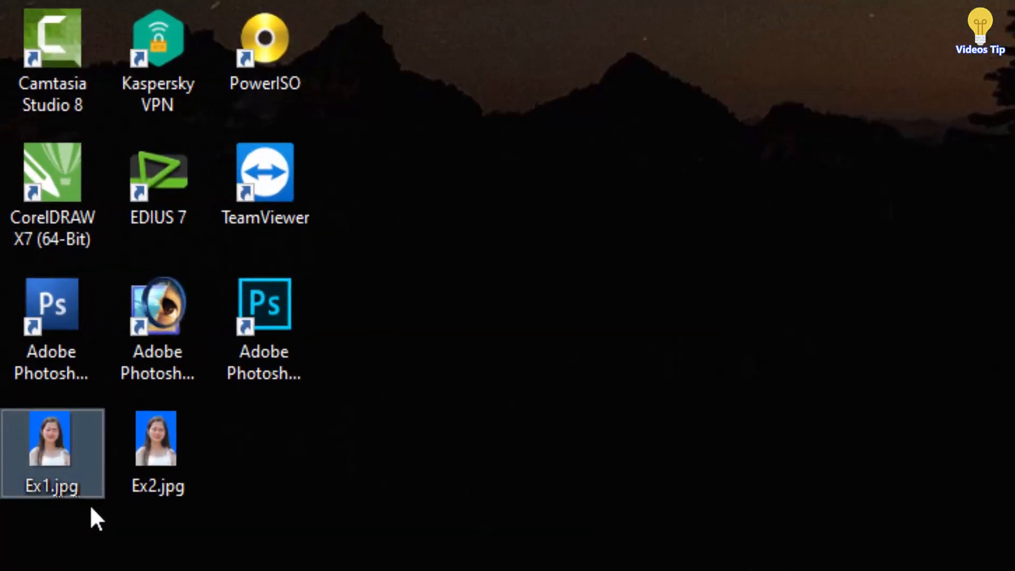
key(F2)
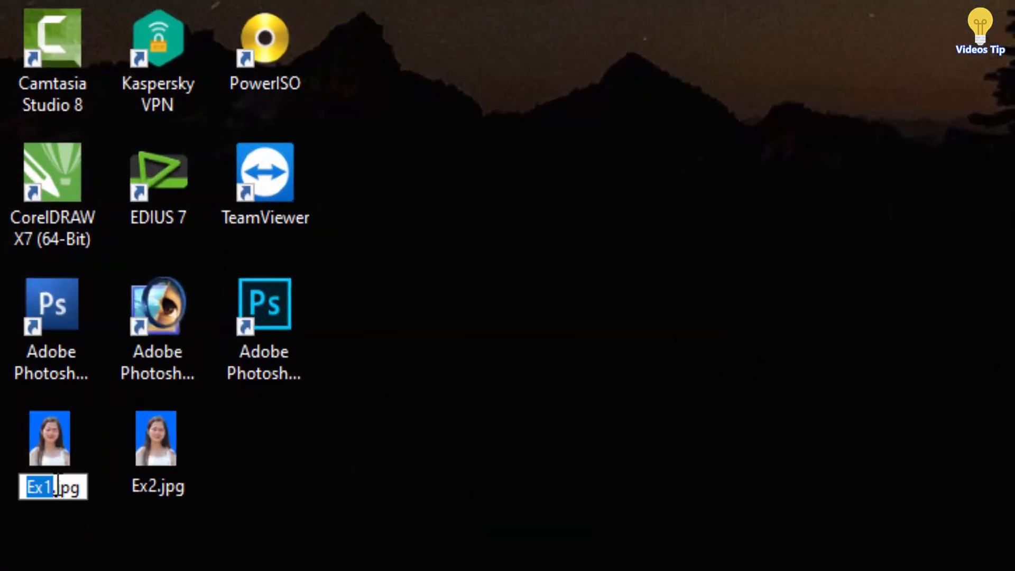
click(53, 486)
text(_)
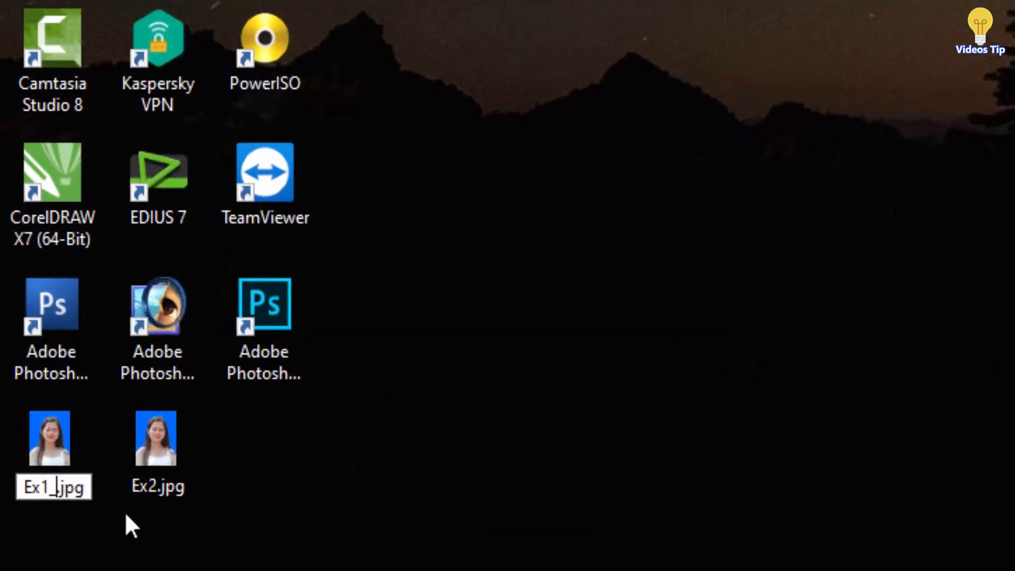
text(300)
key(Return)
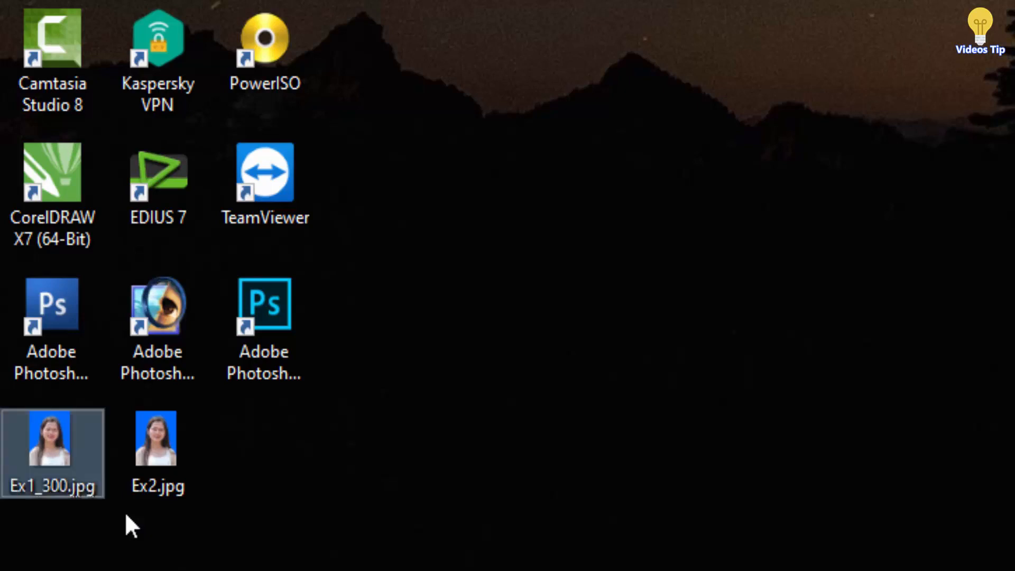
Rename the desktop file Ex2.jpg as Ex2_800.jpg
click(166, 473)
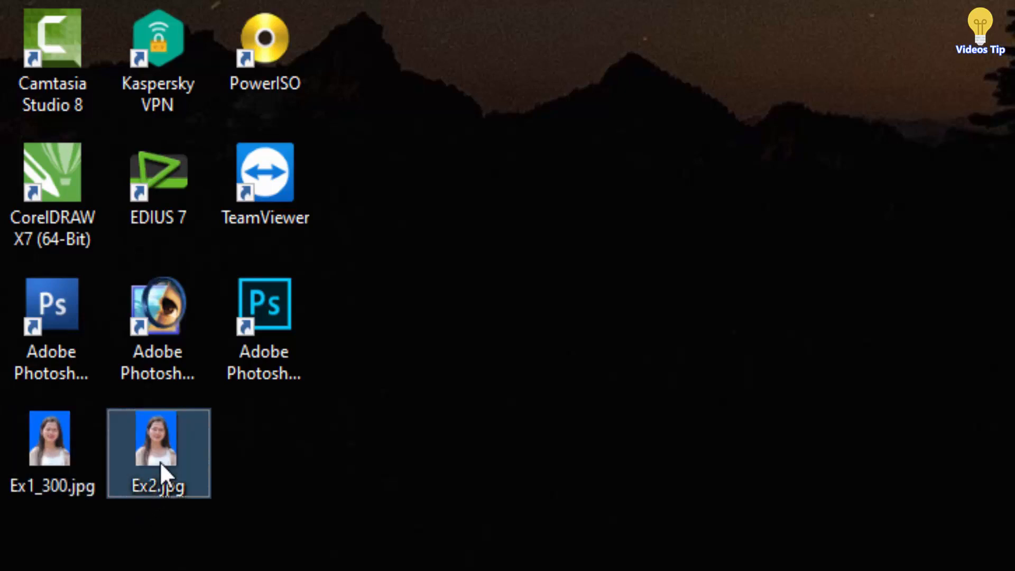
key(F2)
click(161, 486)
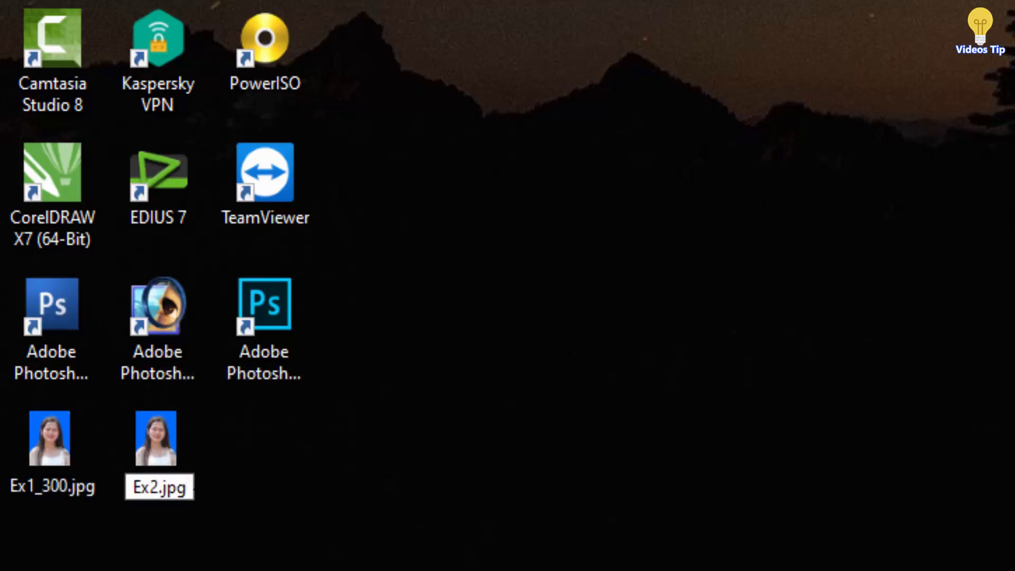
text(_)
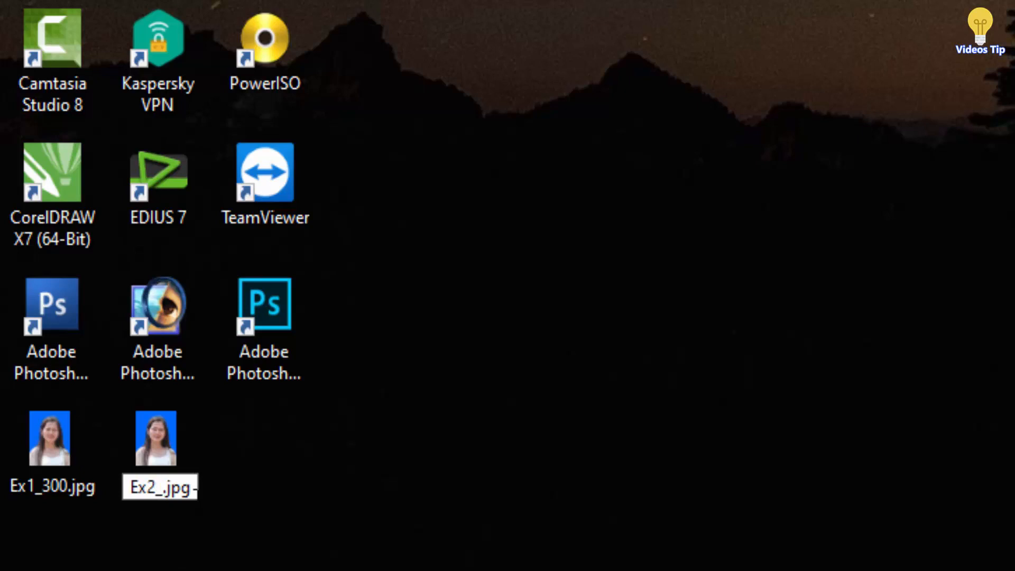
text(800)
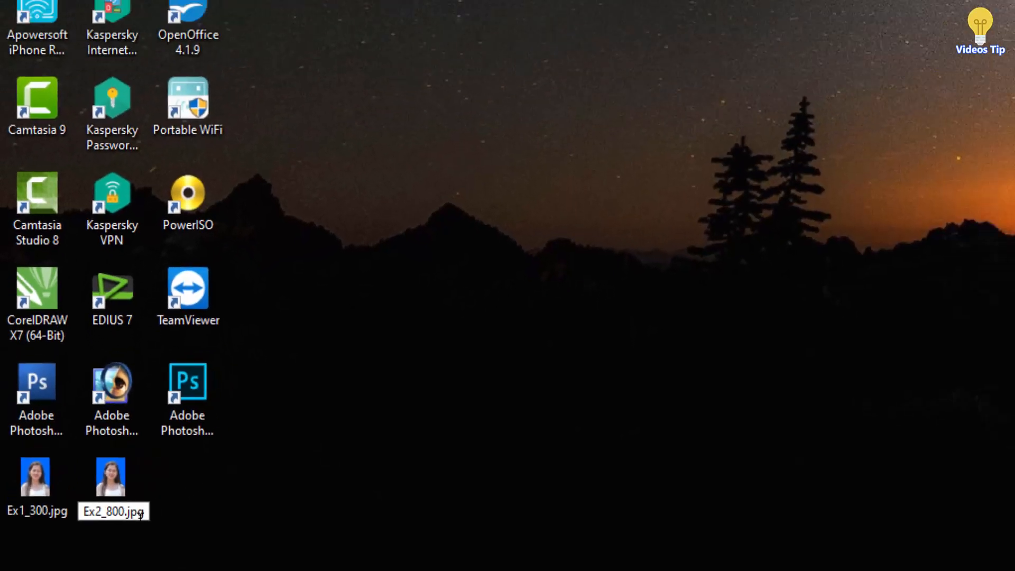
key(Return)
Open Ex1_300.jpg and Ex2_800.jpg in Photos to compare the two resolutions
double_click(15, 518)
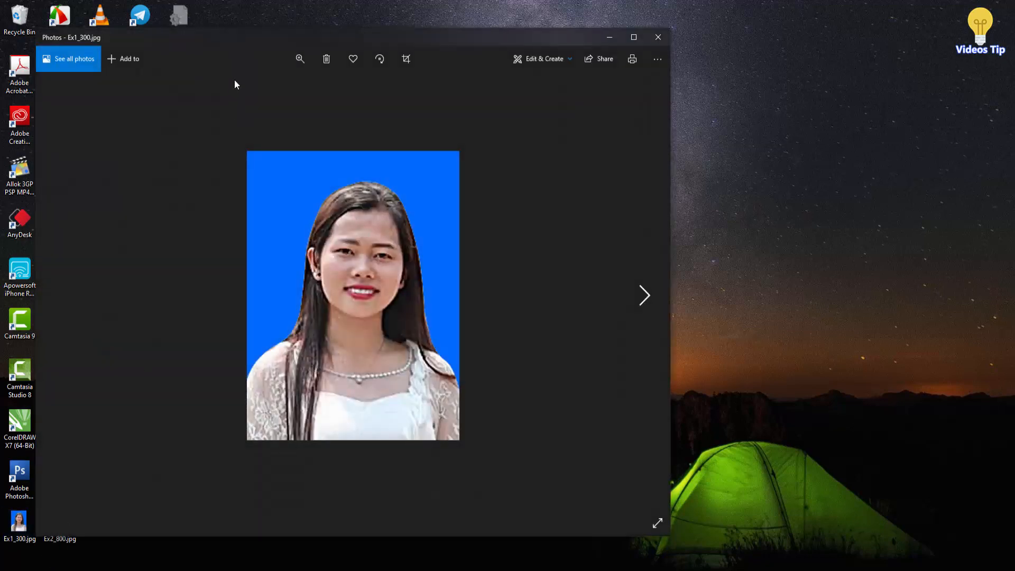
double_click(56, 540)
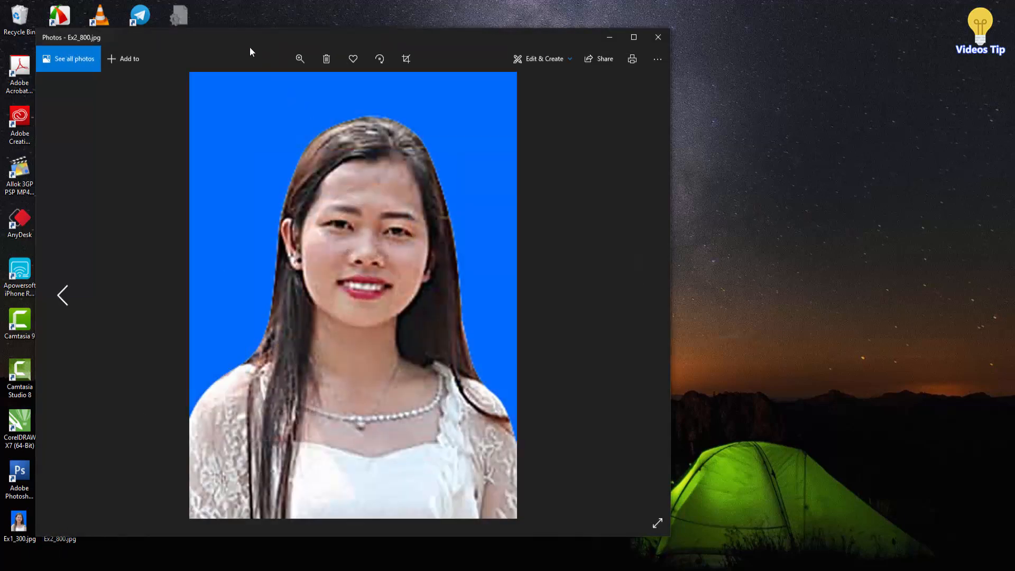
Move the Ex2_800.jpg Photos window aside and bring Ex1_300.jpg to the front for comparison
drag(238, 42, 557, 42)
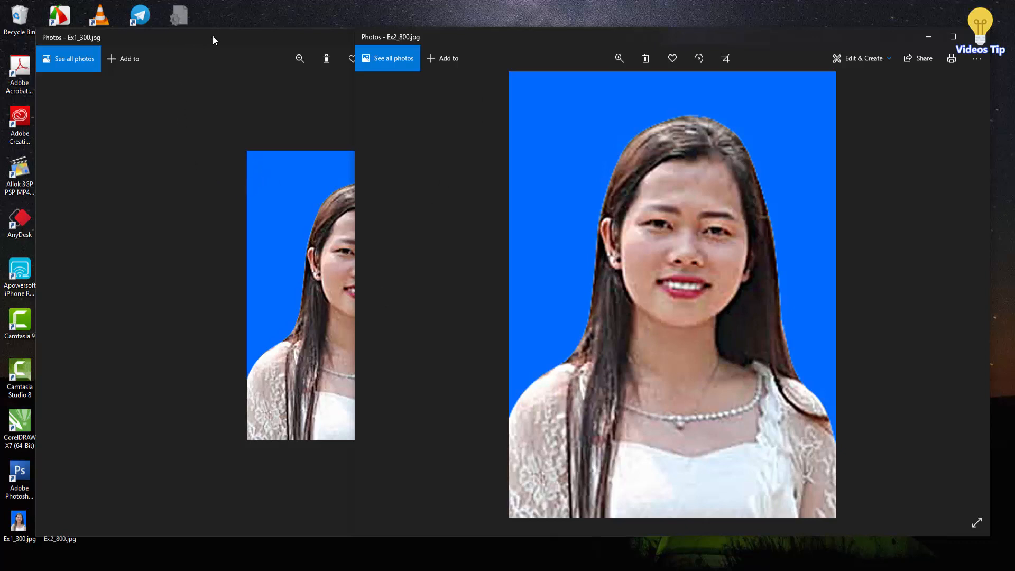
click(260, 37)
click(730, 38)
click(233, 38)
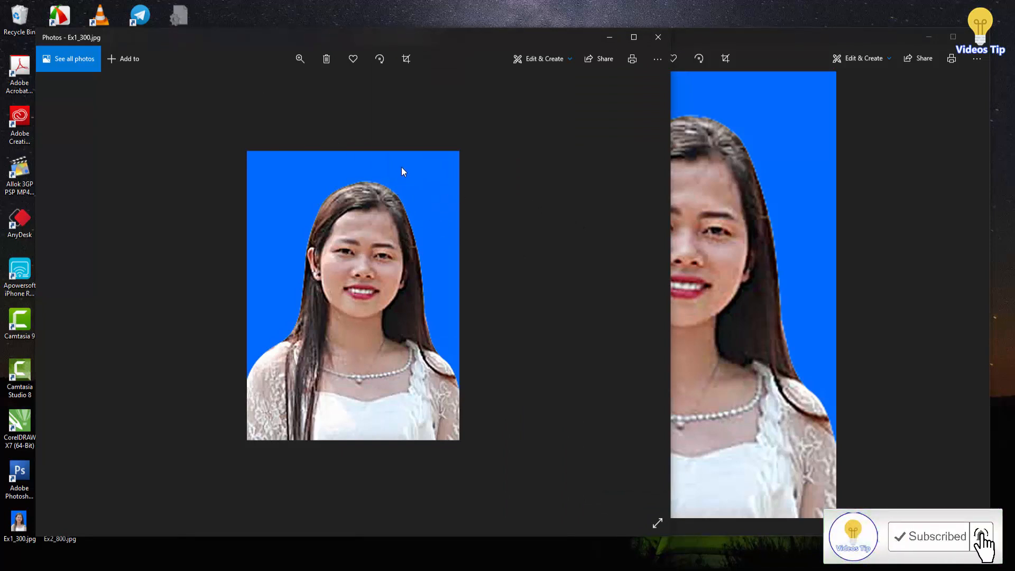
Zoom in and out on Ex1_300.jpg and Ex2_800.jpg to compare the sharpness of the two portraits
scroll(397, 171, up, 2)
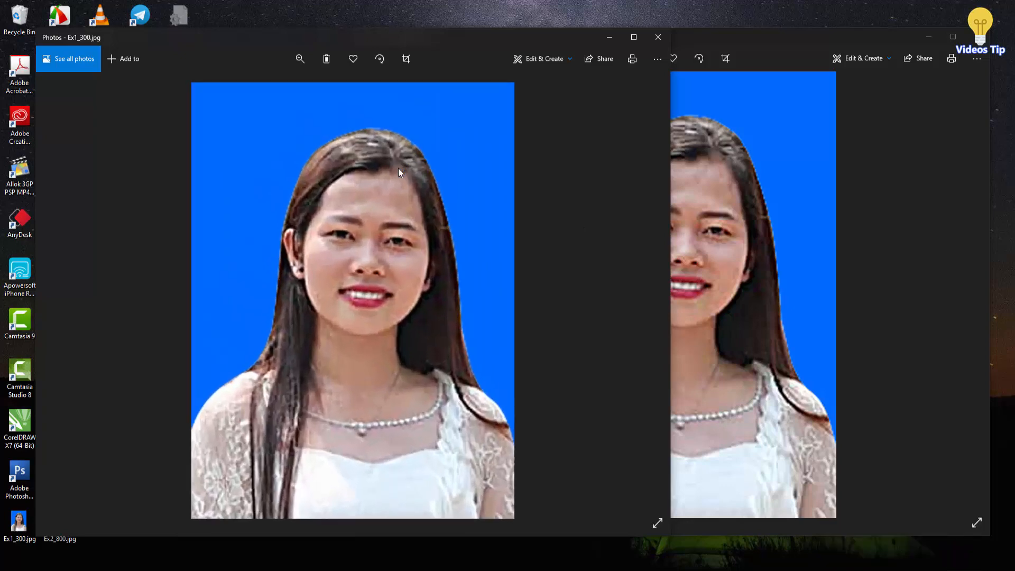
scroll(399, 171, up, 2)
scroll(399, 172, down, 3)
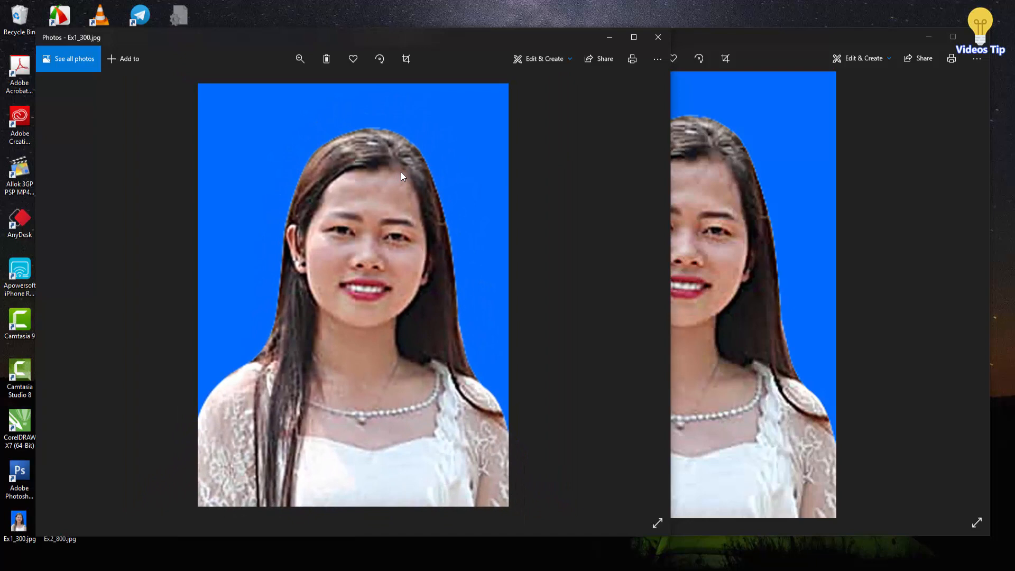
scroll(400, 174, down, 3)
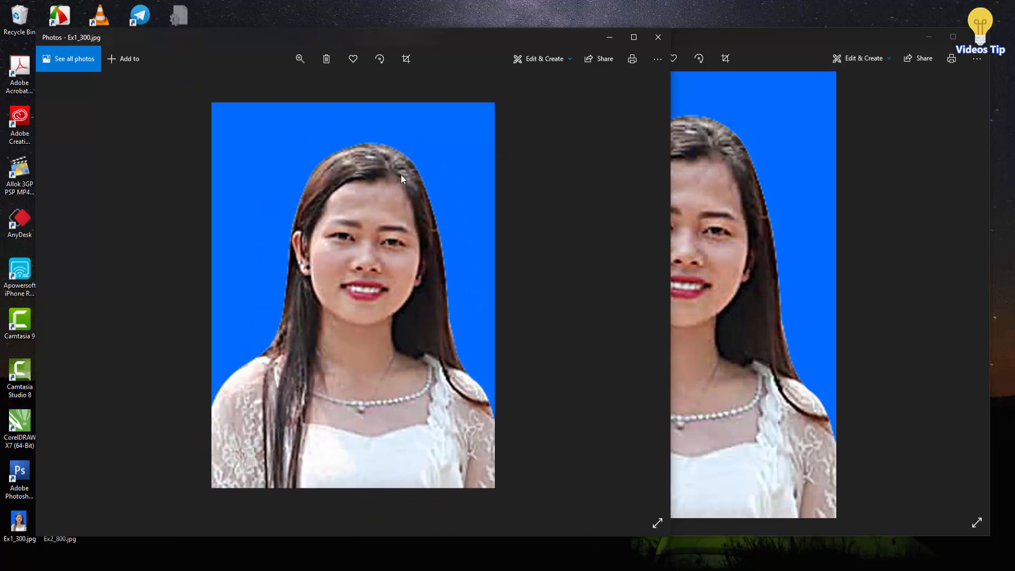
scroll(395, 226, up, 4)
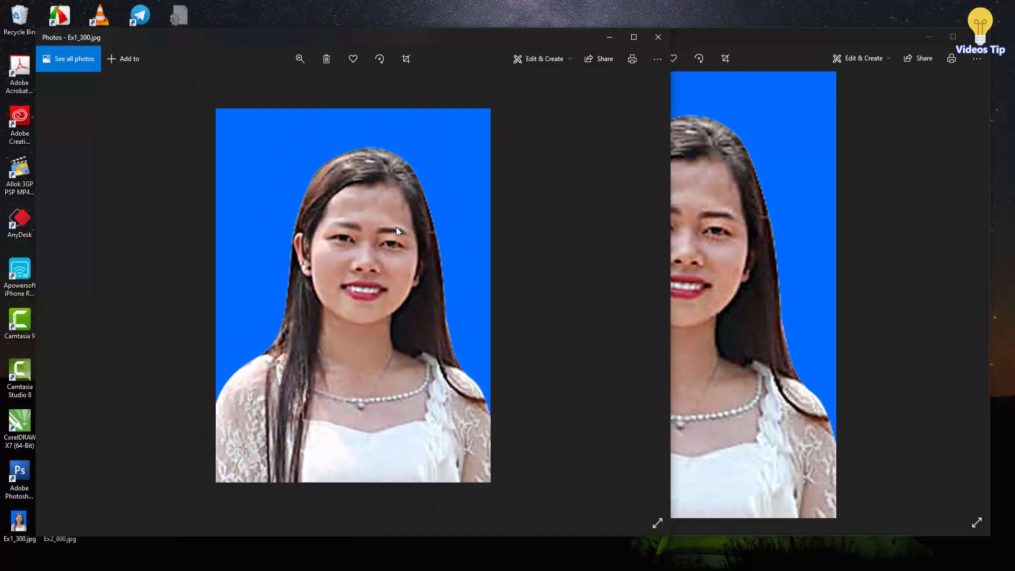
click(708, 236)
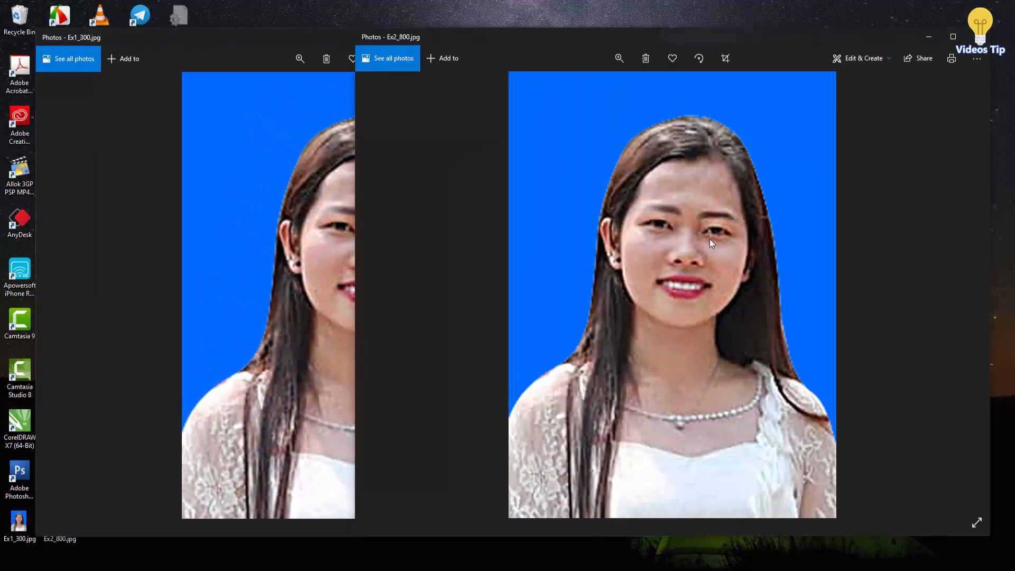
scroll(686, 246, up, 2)
scroll(686, 246, down, 2)
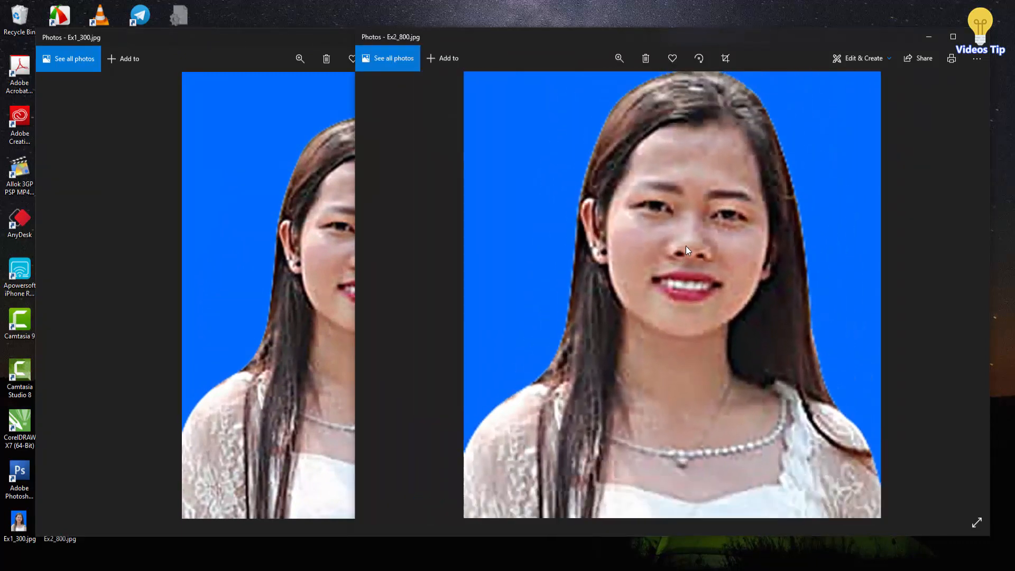
click(319, 219)
scroll(296, 195, down, 4)
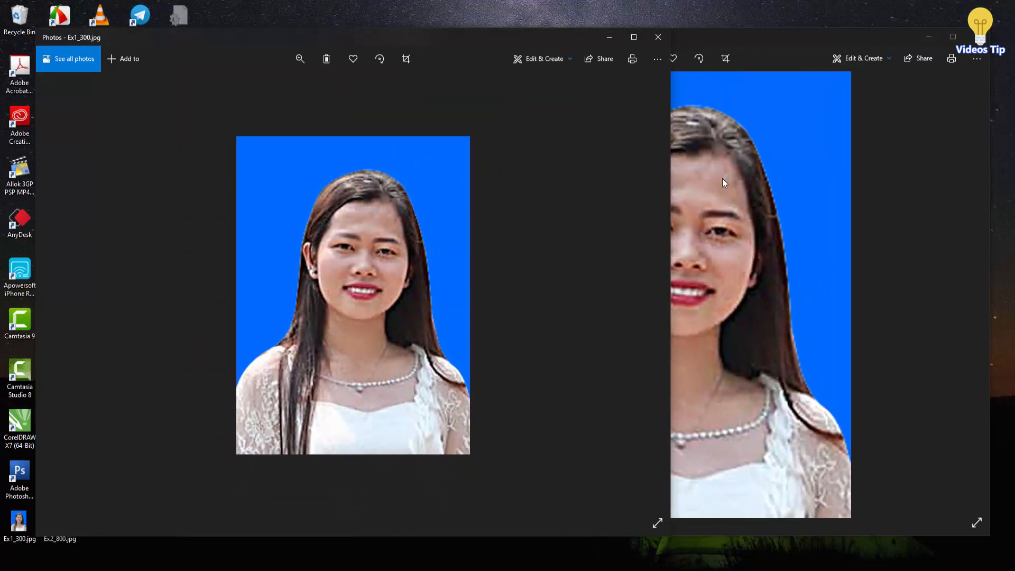
Close the Ex1_300.jpg and Ex2_800.jpg Photos windows and leave no desktop file selected
click(658, 36)
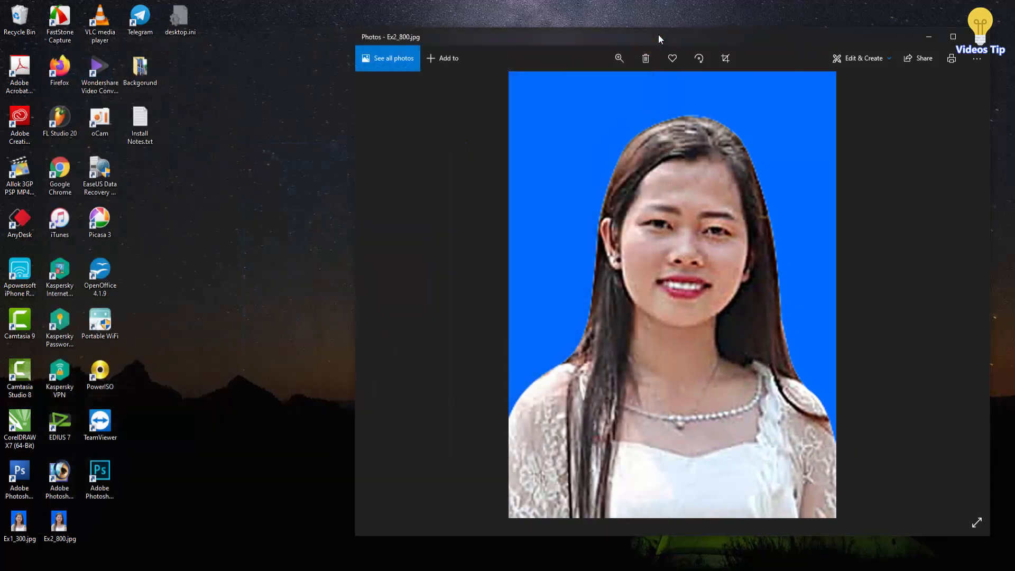
click(977, 37)
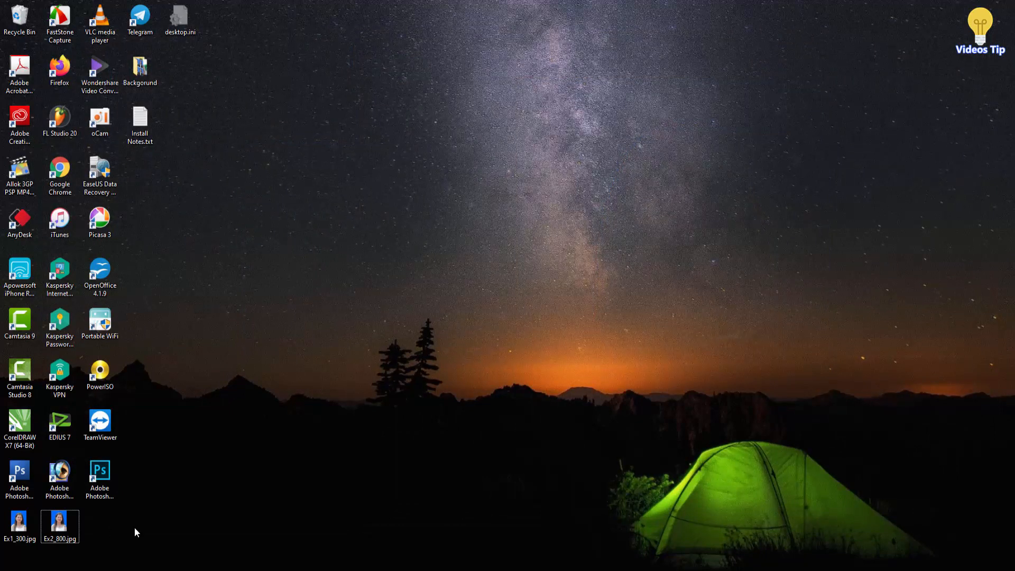
drag(134, 527, 1, 542)
click(211, 507)
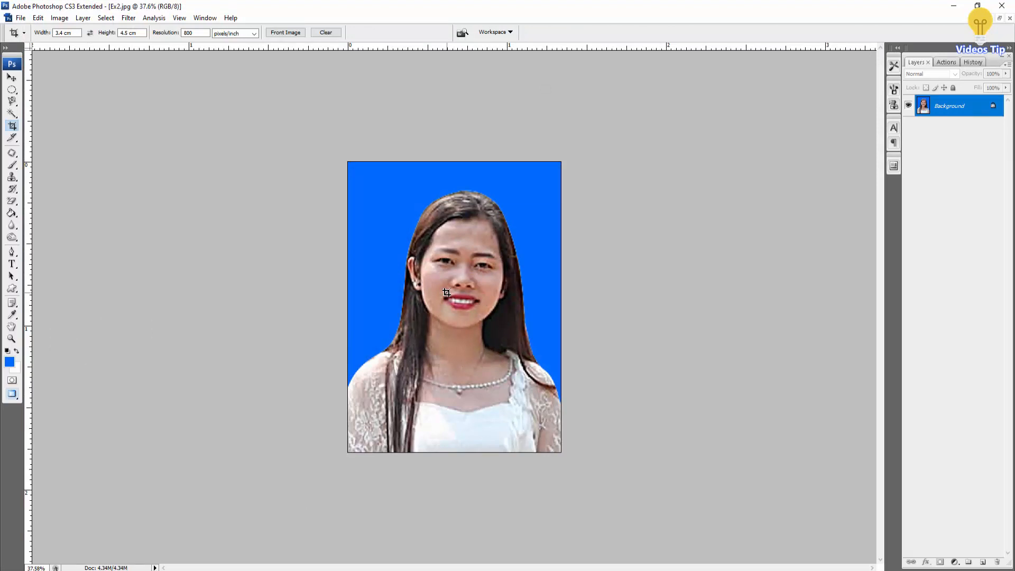
Switch to Photoshop and open DSC_6729.JPG from the 3x4 folder inside the desktop folder Backgorund
key(ctrl+o)
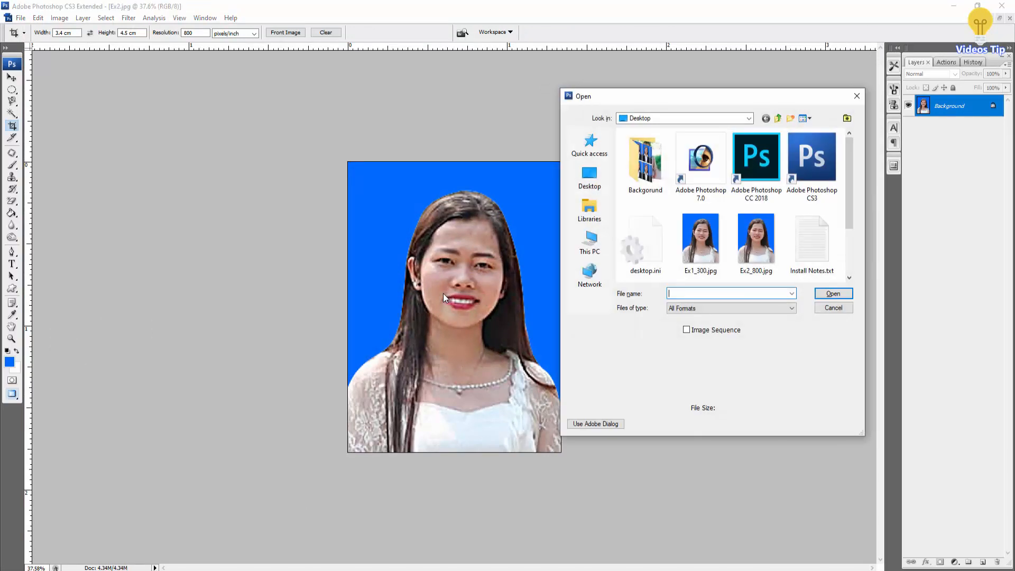
scroll(789, 204, down, 2)
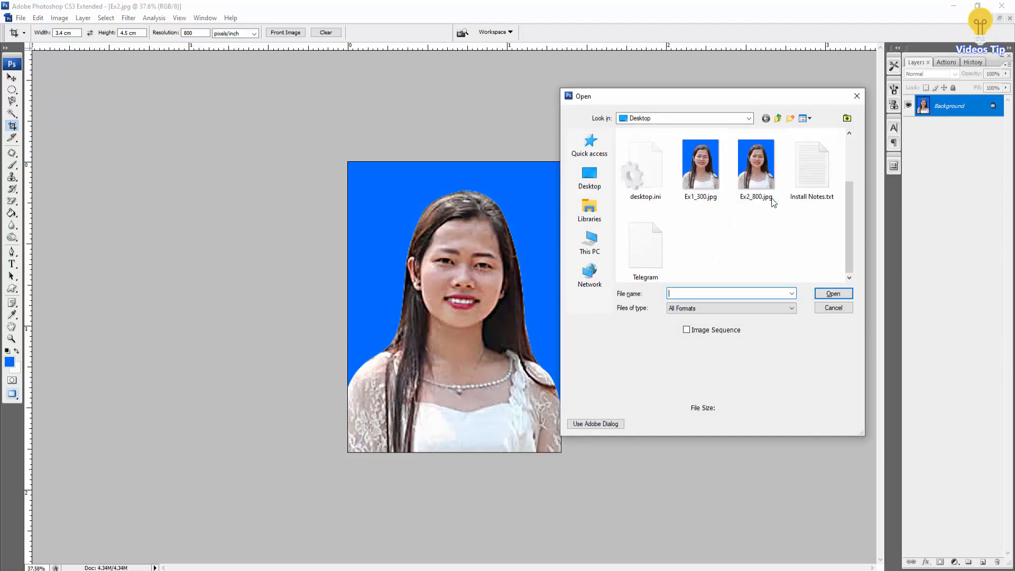
scroll(735, 190, up, 2)
double_click(658, 177)
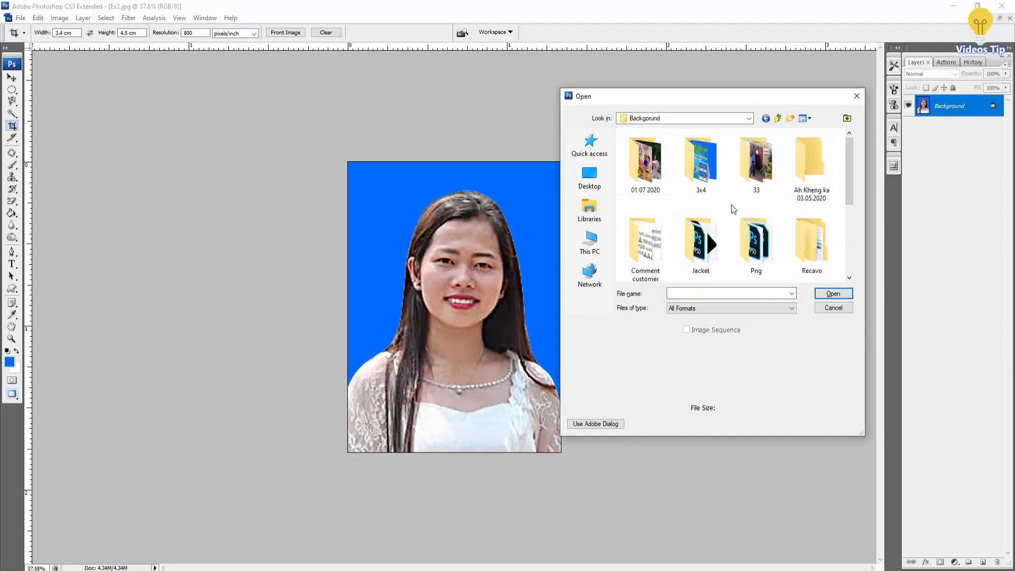
scroll(732, 209, down, 2)
scroll(732, 208, up, 2)
double_click(702, 169)
scroll(757, 226, down, 2)
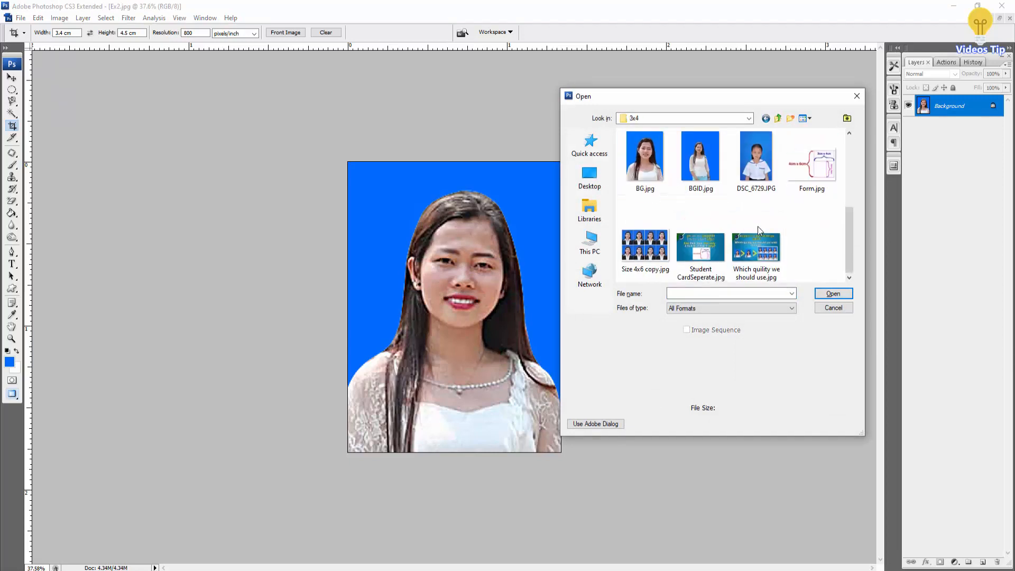
double_click(756, 157)
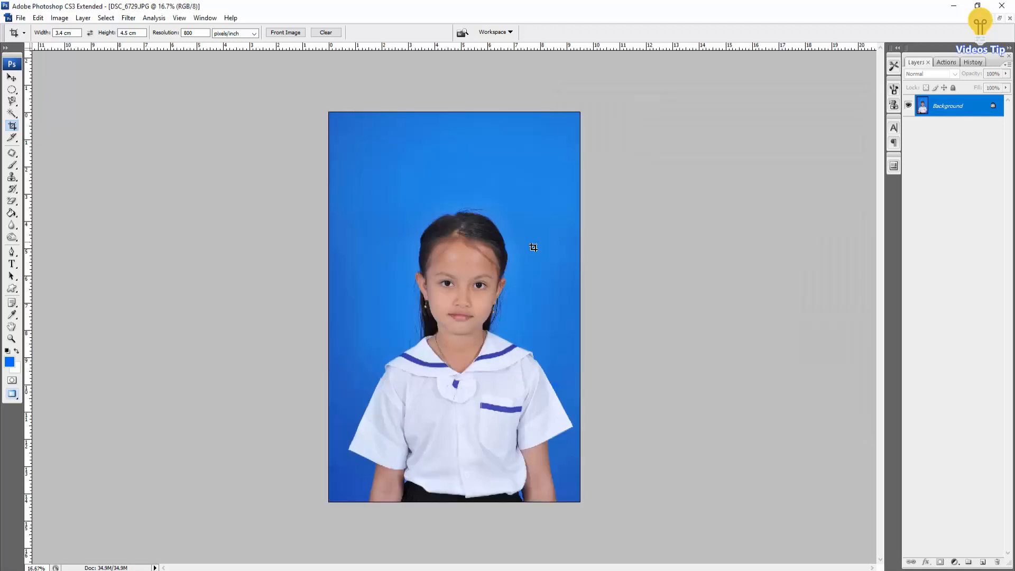
Examine the facial detail of the schoolgirl portrait up close and as a whole
scroll(462, 264, up, 12)
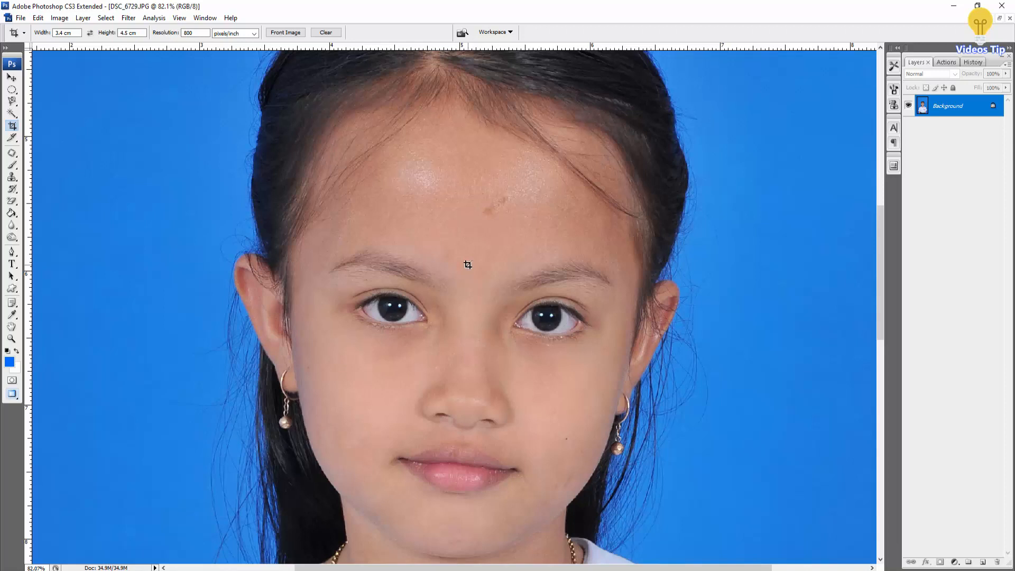
scroll(449, 264, down, 5)
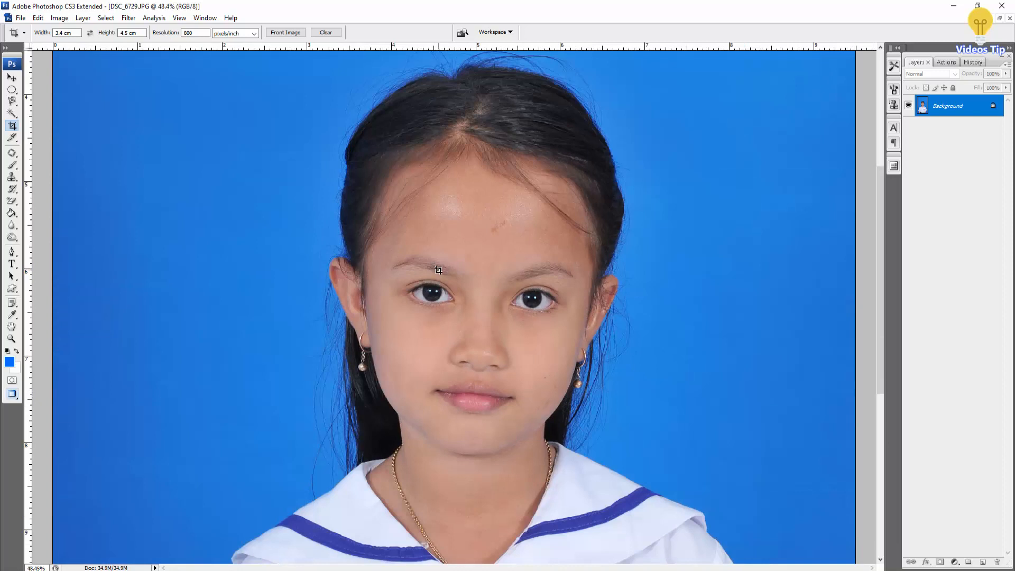
scroll(438, 270, down, 4)
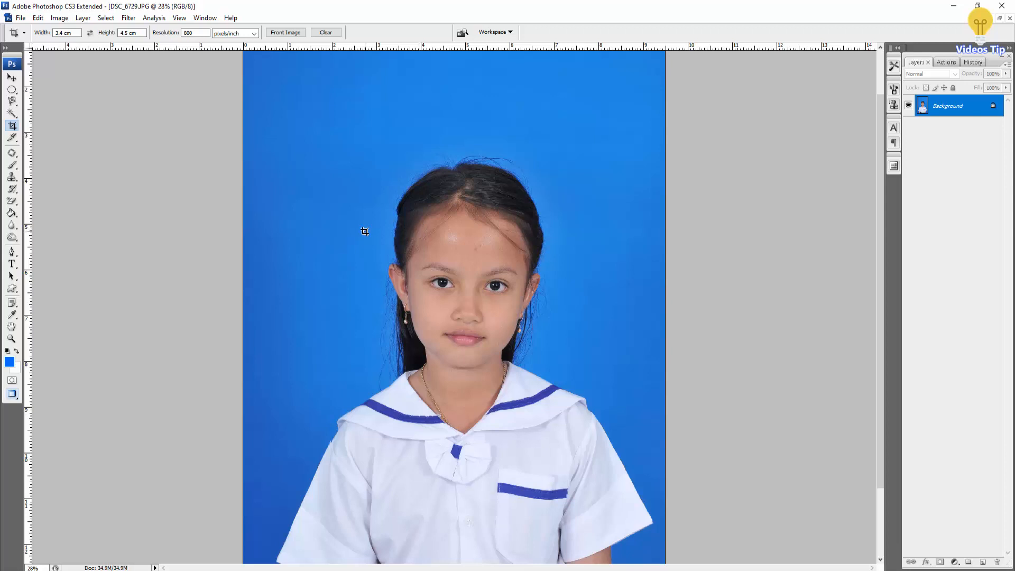
scroll(451, 229, up, 2)
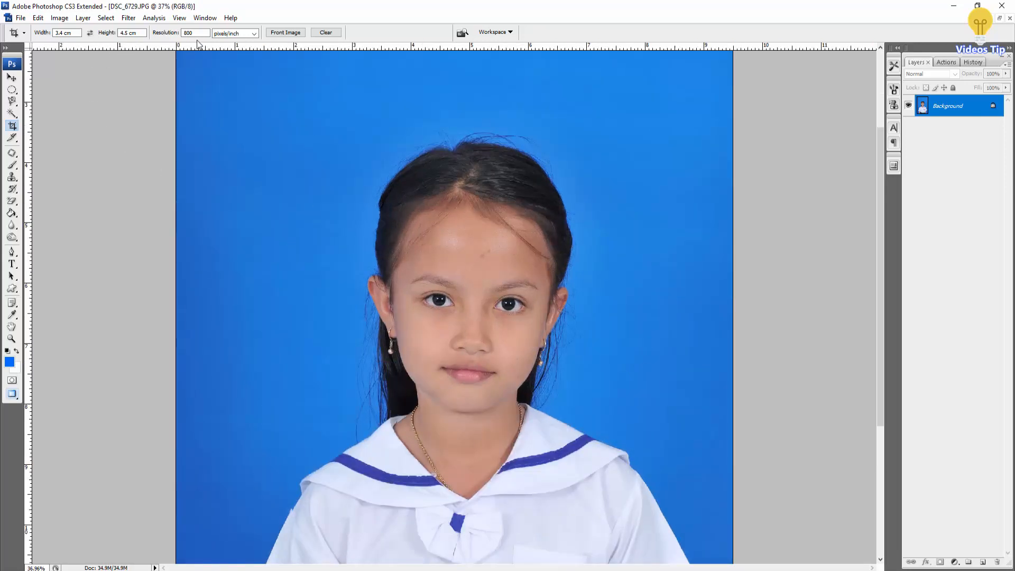
key(Return)
click(135, 34)
key(ctrl+0)
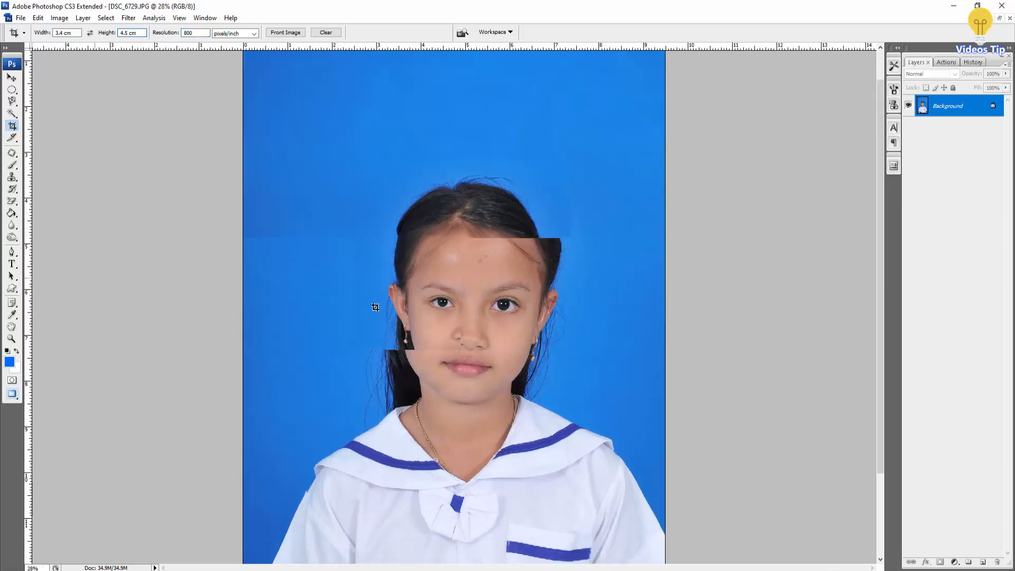
scroll(380, 308, down, 3)
Crop the schoolgirl portrait around her head and upper chest to 3.4 x 4.5 cm at 300 pixels/inch
drag(208, 34, 164, 35)
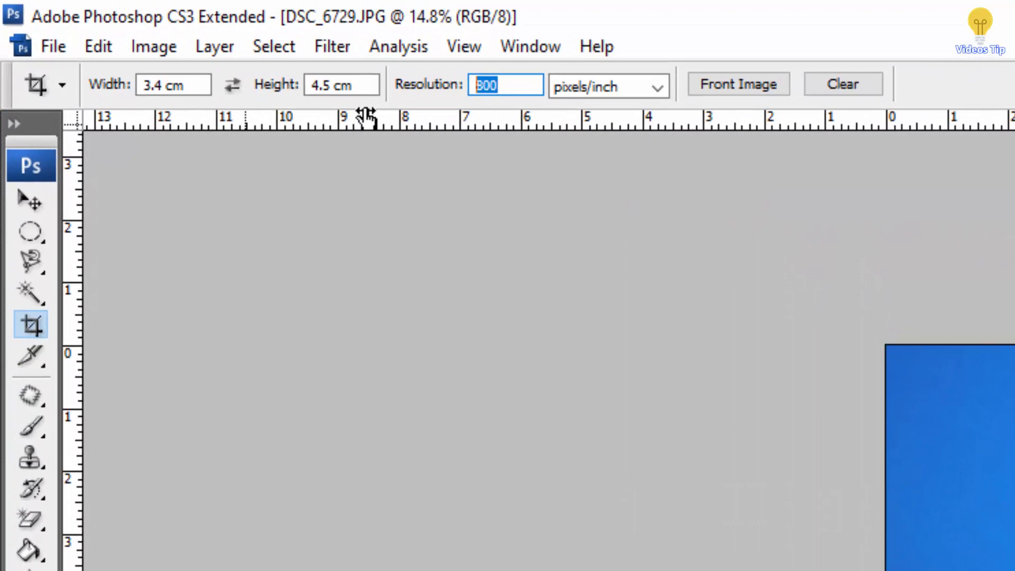
text(300)
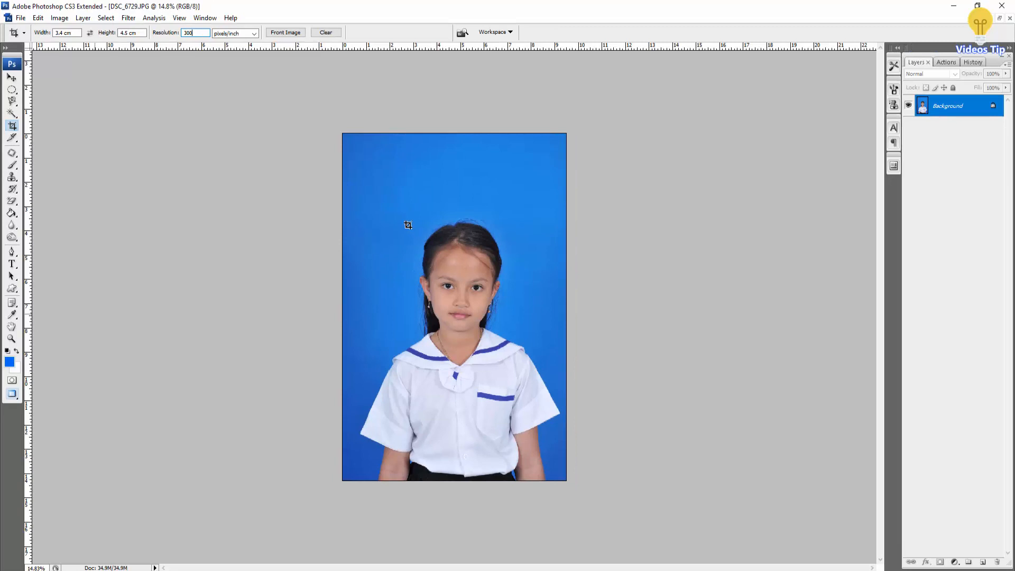
mouse_move(403, 192)
mouse_down()
mouse_move(526, 464)
mouse_move(534, 553)
mouse_up()
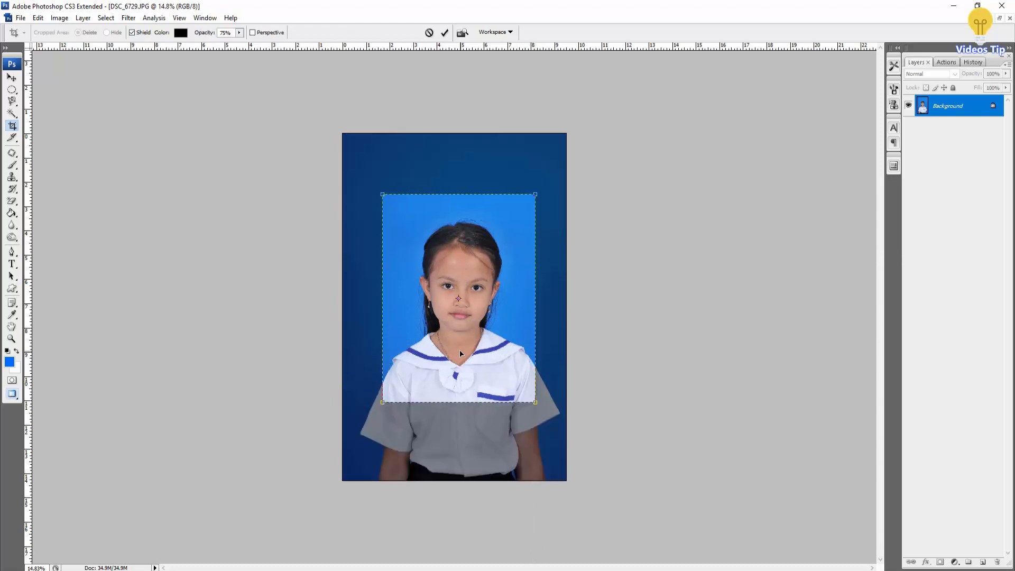
double_click(460, 354)
scroll(445, 296, up, 10)
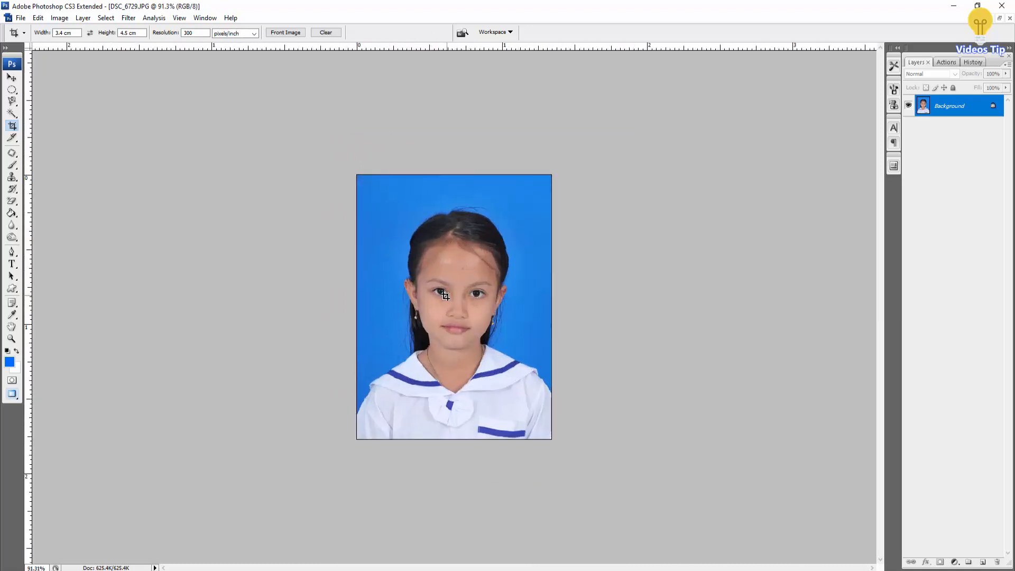
scroll(445, 296, up, 3)
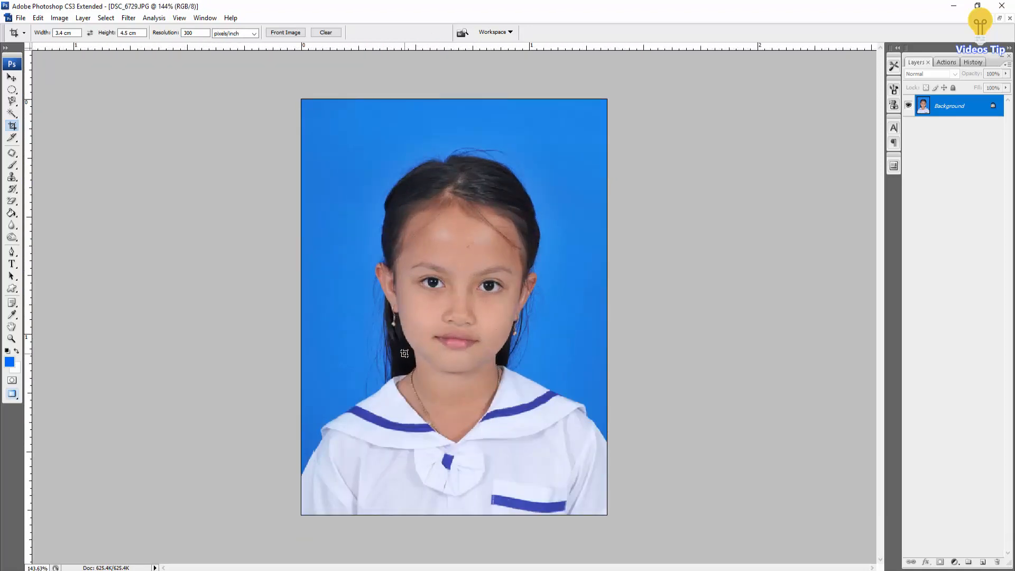
Save the cropped portrait to the Desktop over Ex1_300.jpg with Maximum JPEG quality 12
key(ctrl+shift+s)
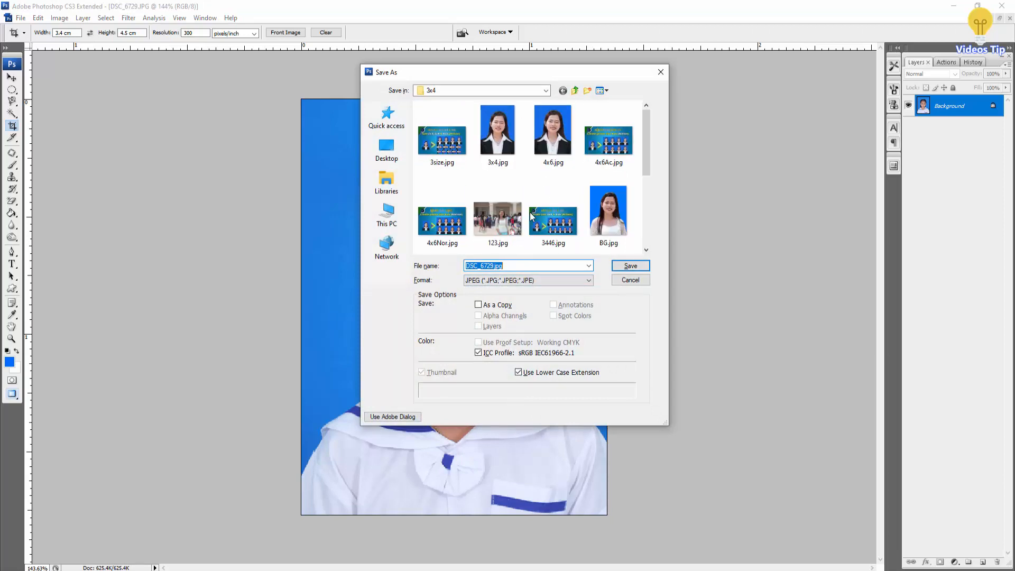
click(387, 148)
scroll(597, 192, down, 5)
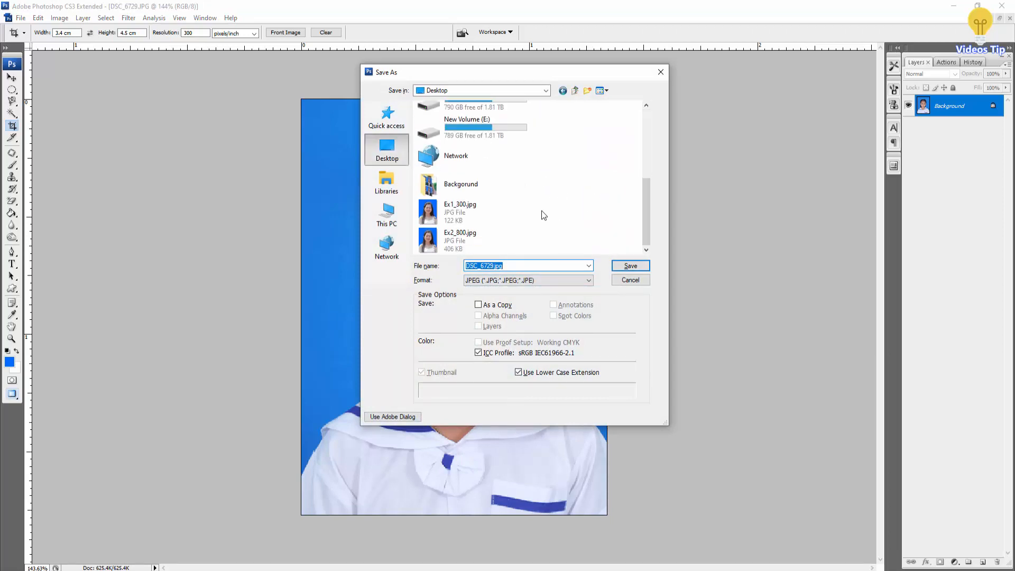
click(483, 212)
click(629, 266)
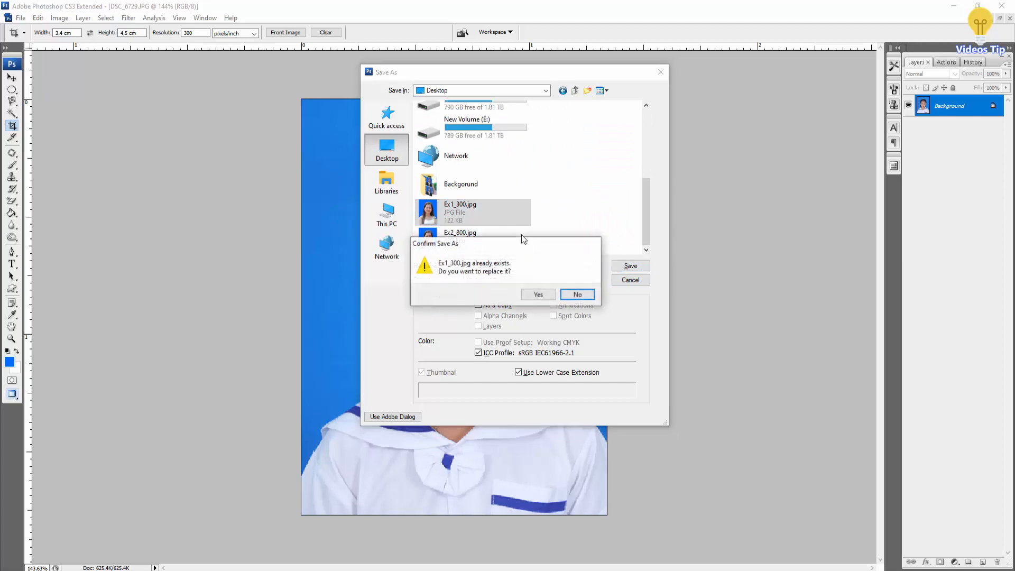
click(542, 296)
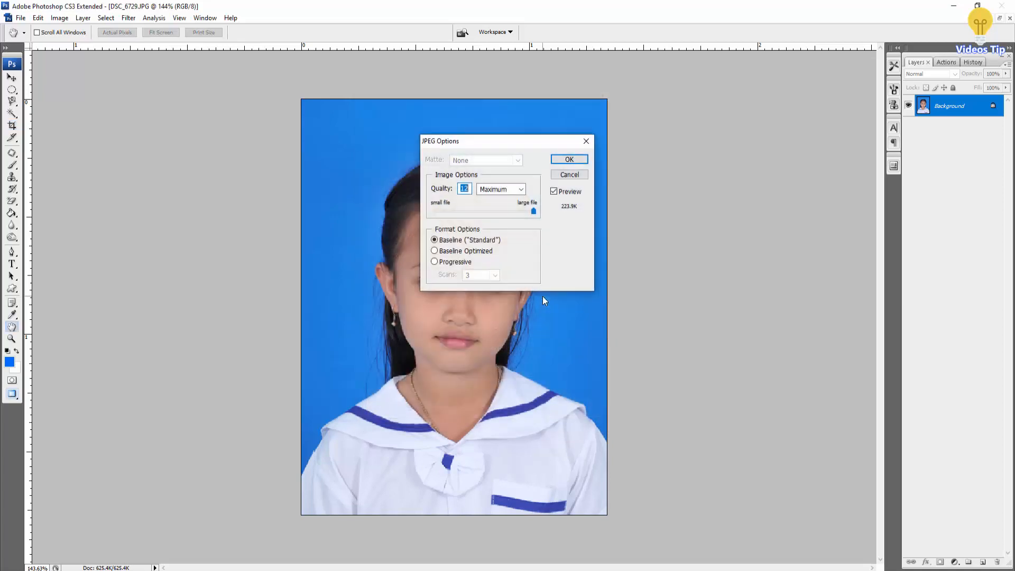
click(569, 159)
Undo the 300 pixels/inch crop to restore the full schoolgirl portrait
key(c)
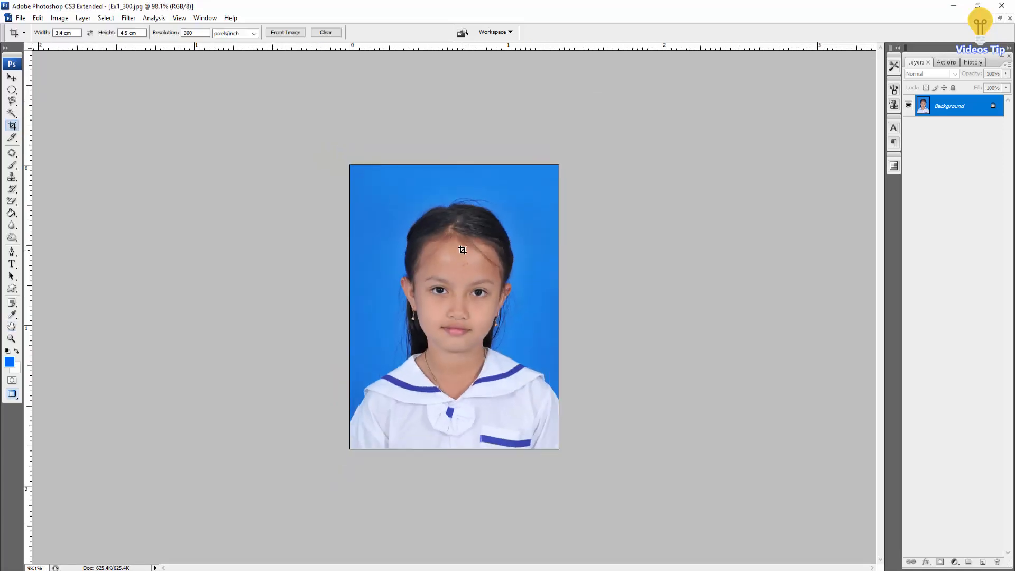
key(ctrl+z)
scroll(462, 250, down, 5)
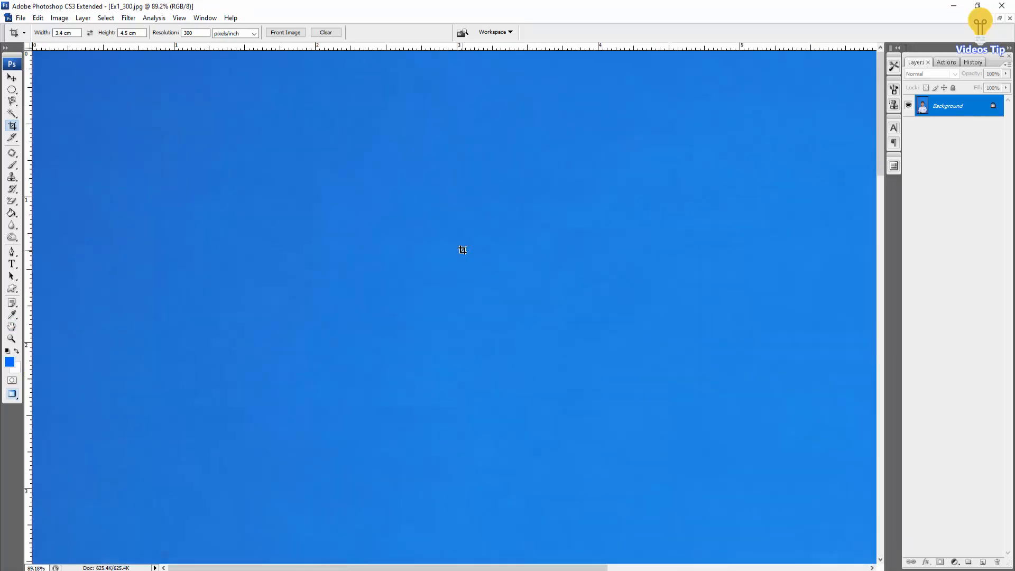
scroll(462, 251, down, 3)
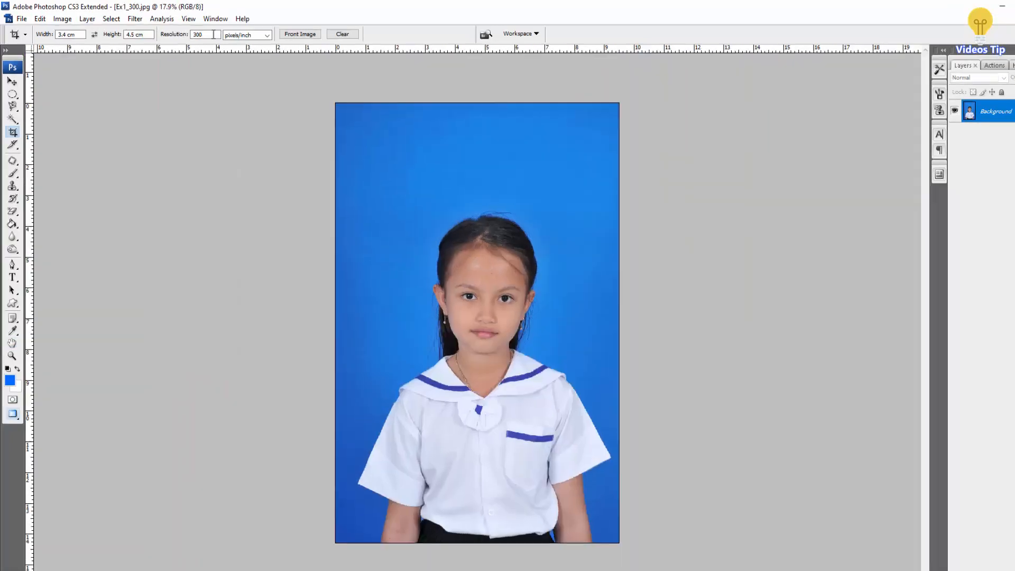
Try 600, 700 and 500 pixels/inch as the crop resolution
drag(213, 34, 188, 35)
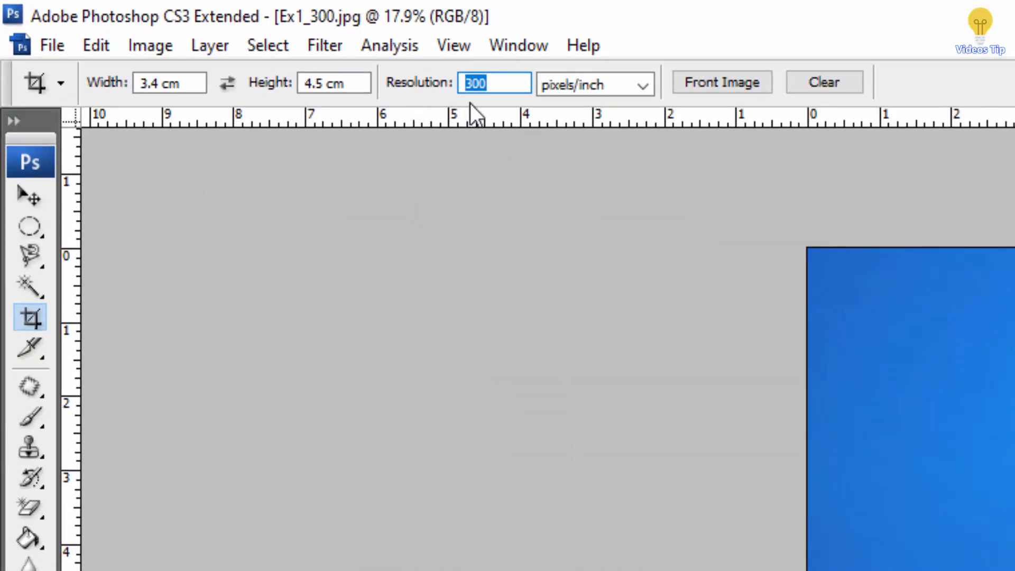
text(600)
drag(501, 82, 291, 111)
text(700)
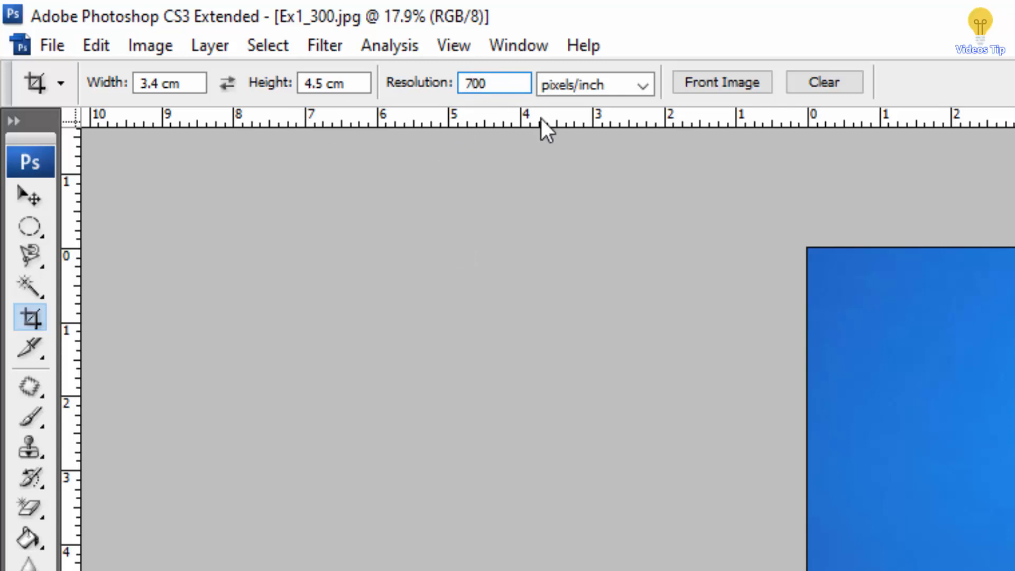
drag(510, 83, 310, 109)
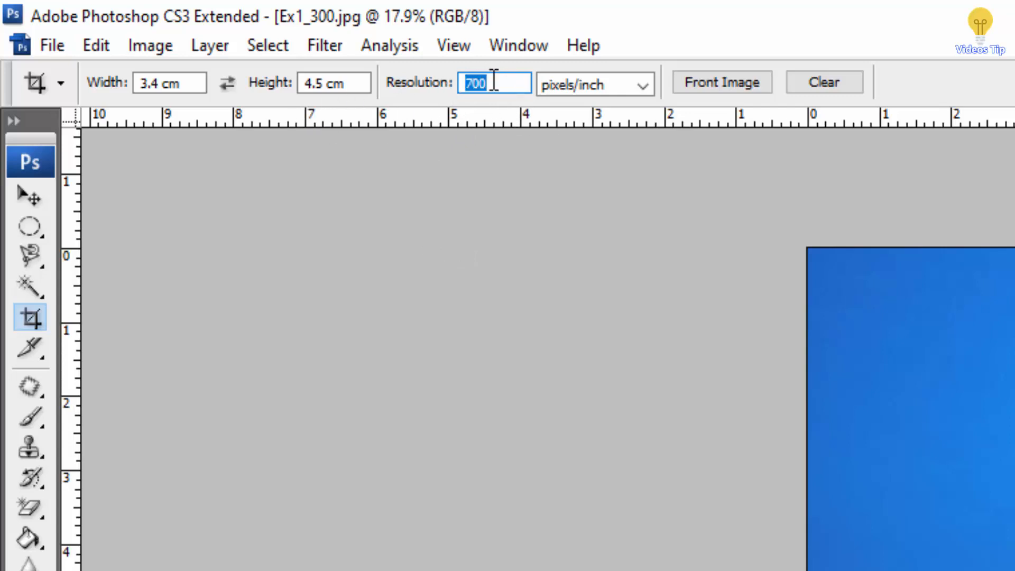
drag(492, 83, 336, 135)
text(500)
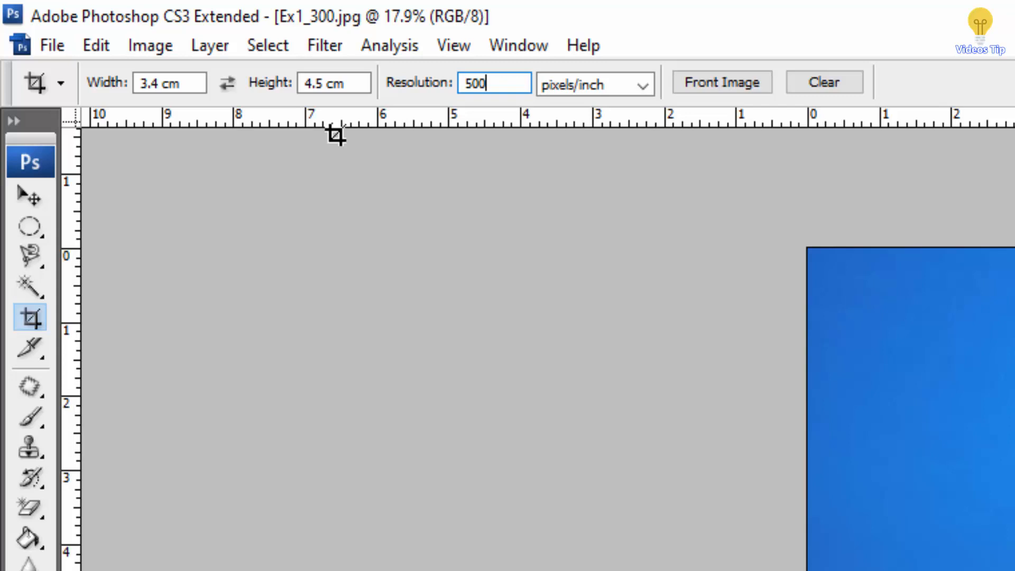
Crop the schoolgirl portrait around her head and upper chest to 3.4 x 4.5 cm at 800 pixels/inch
key(BackSpace)
key(BackSpace)
key(BackSpace)
text(800)
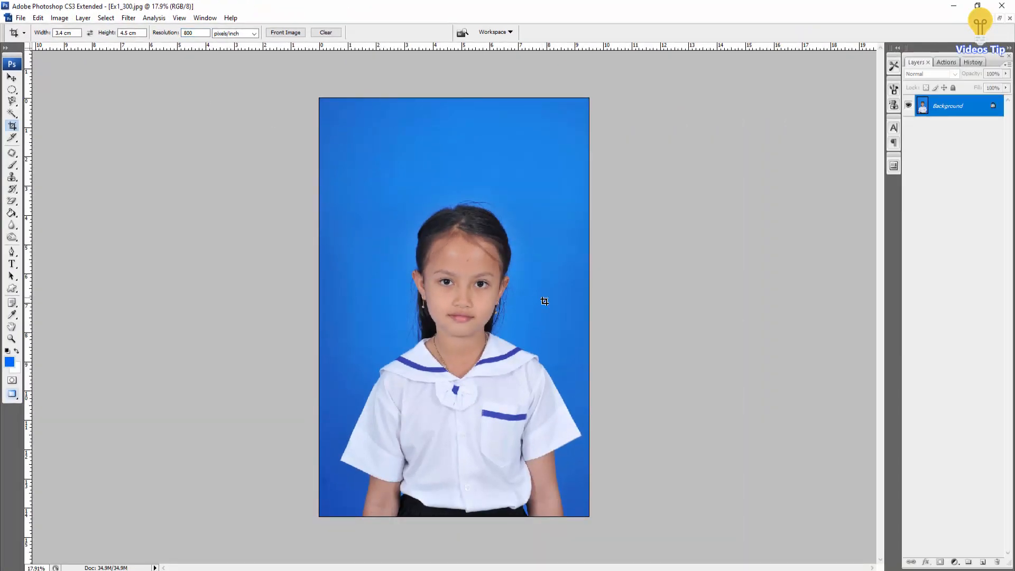
drag(391, 194, 564, 550)
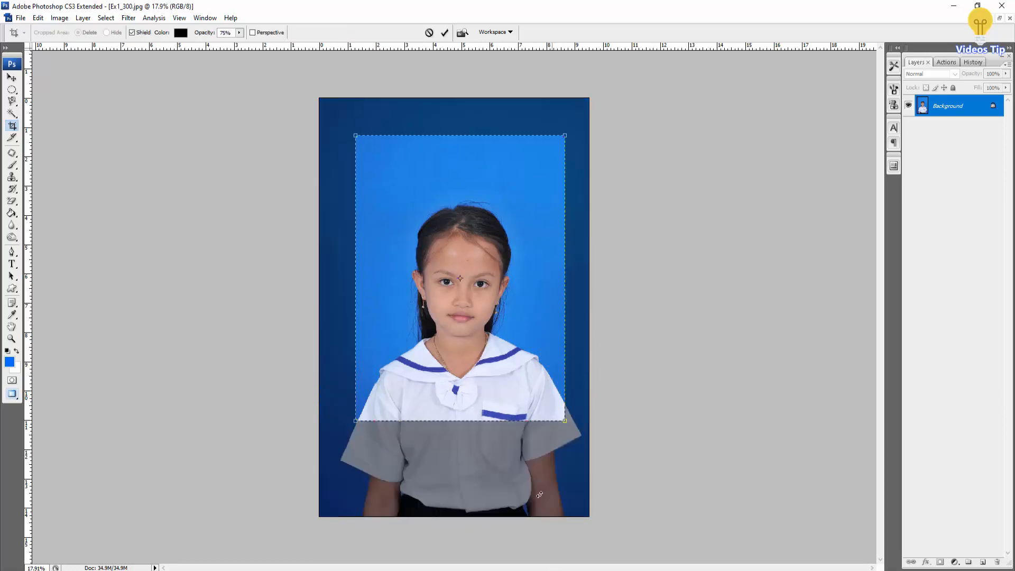
scroll(513, 436, down, 4)
drag(531, 188, 516, 208)
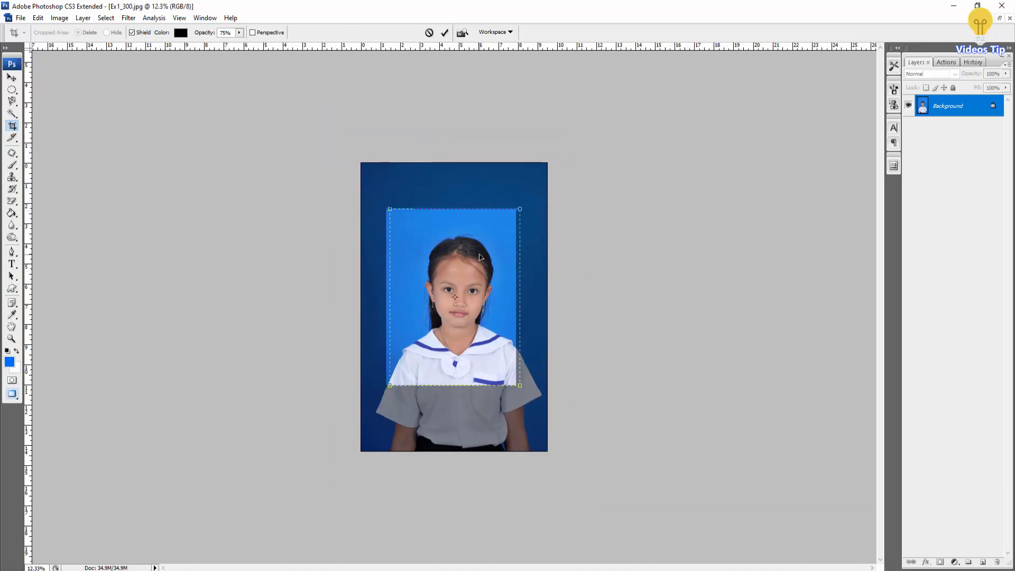
drag(477, 257, 484, 257)
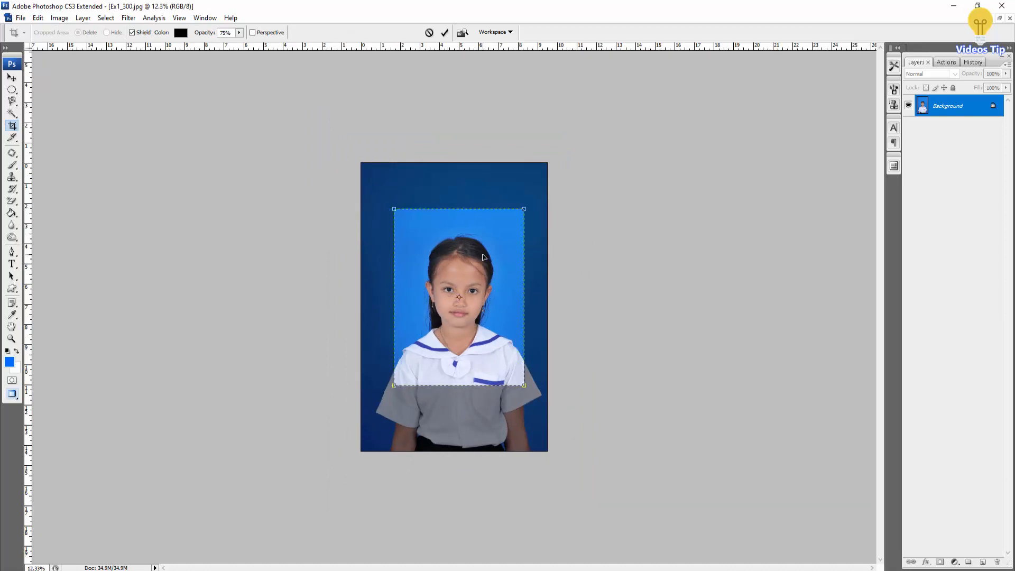
key(Return)
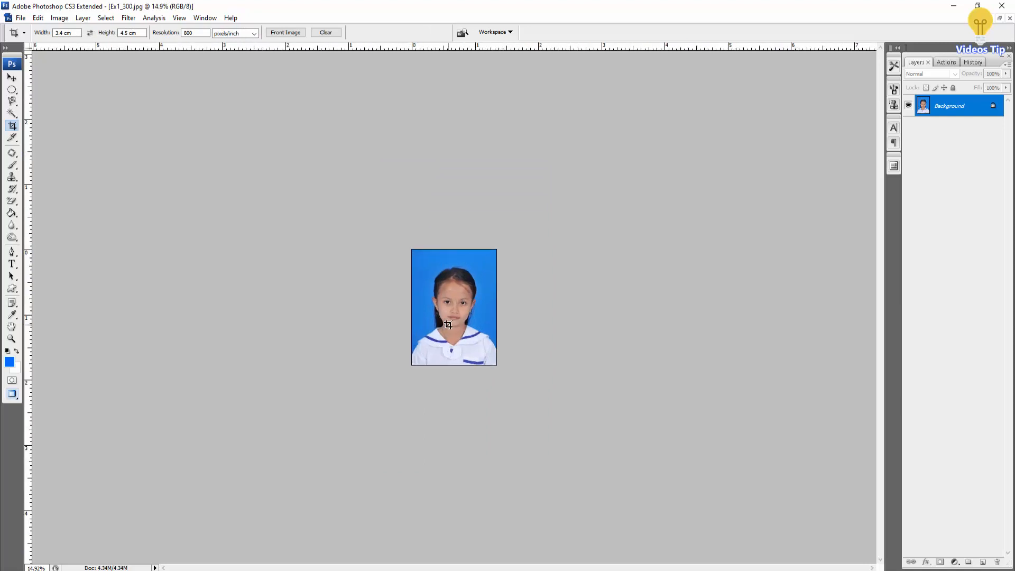
Save the cropped portrait to the Desktop over Ex2_800.jpg with Maximum JPEG quality 12
key(ctrl+shift+s)
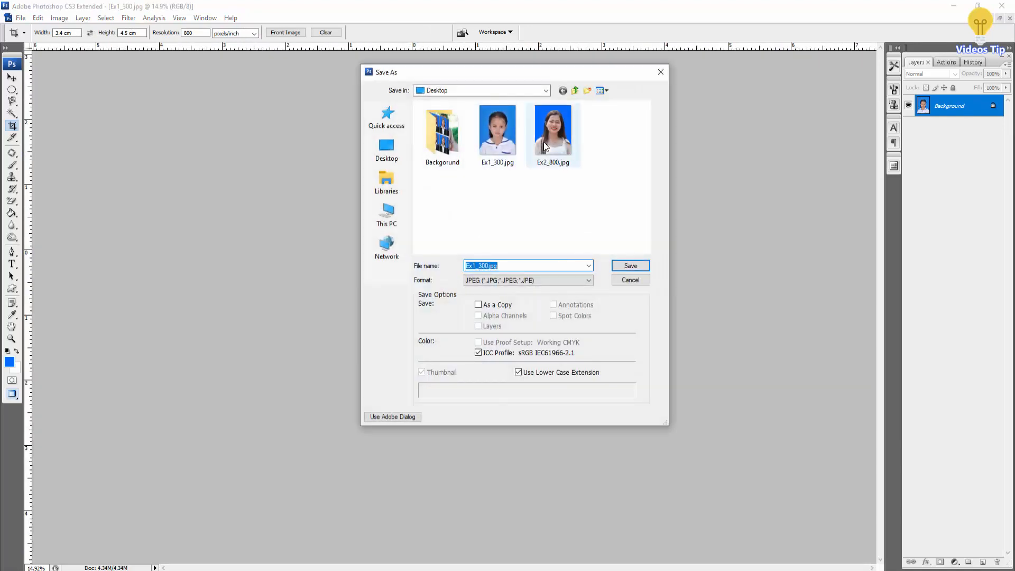
click(555, 140)
click(631, 266)
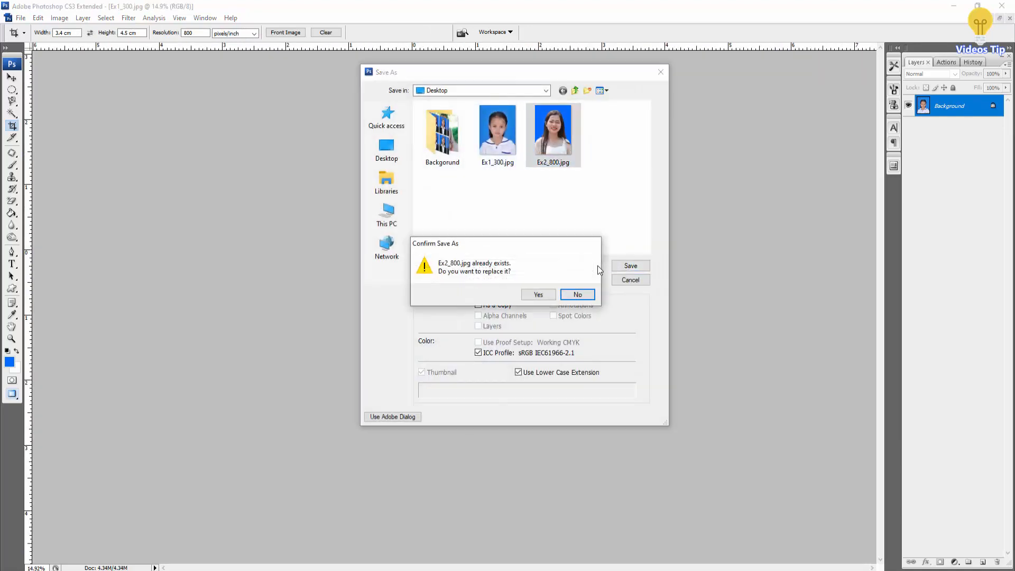
click(544, 296)
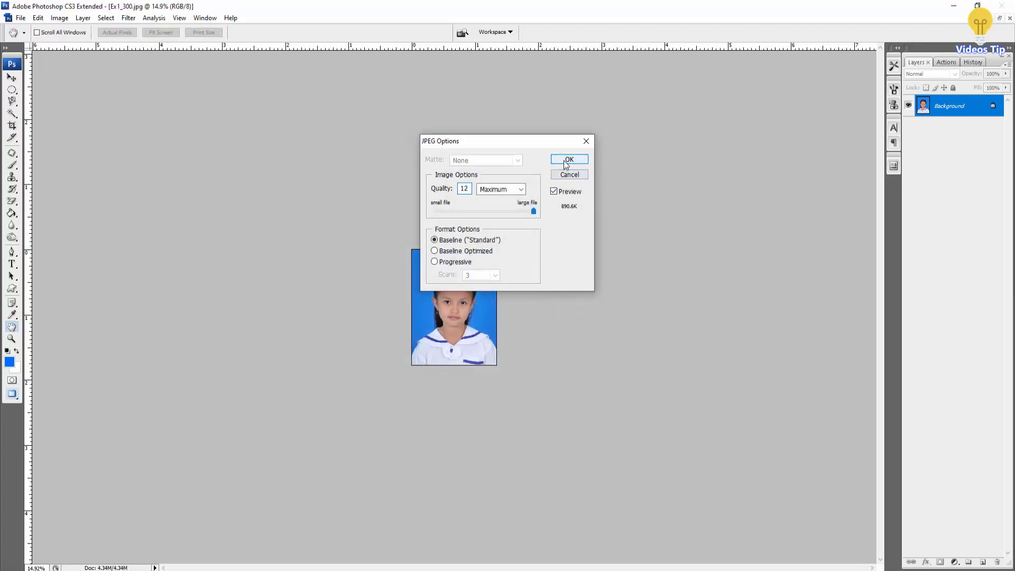
click(567, 158)
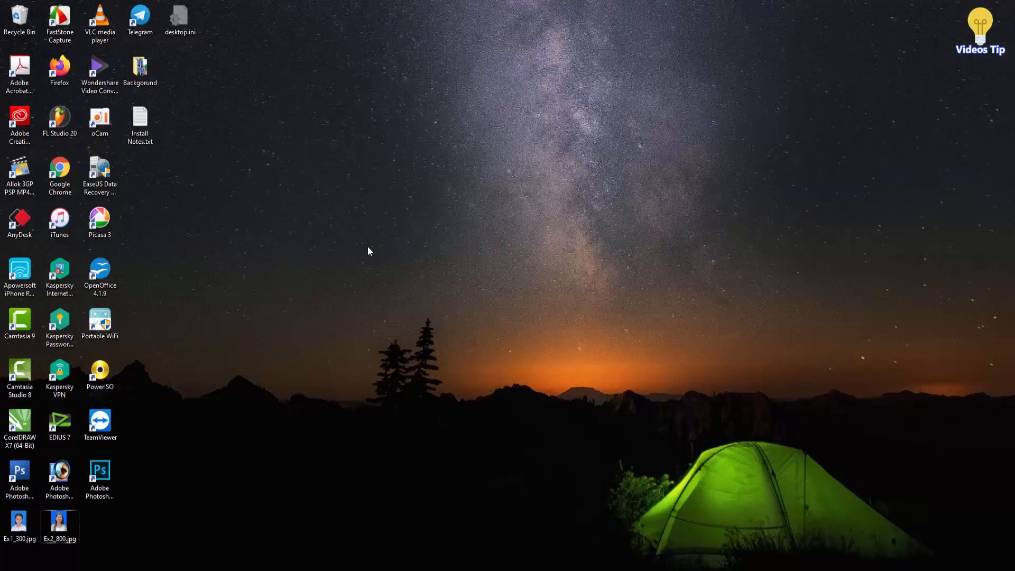
Switch to File Explorer and open DSC_6729.JPG from the 3x4 folder in a maximized Photos window
right_click(367, 247)
click(382, 272)
key(super+e)
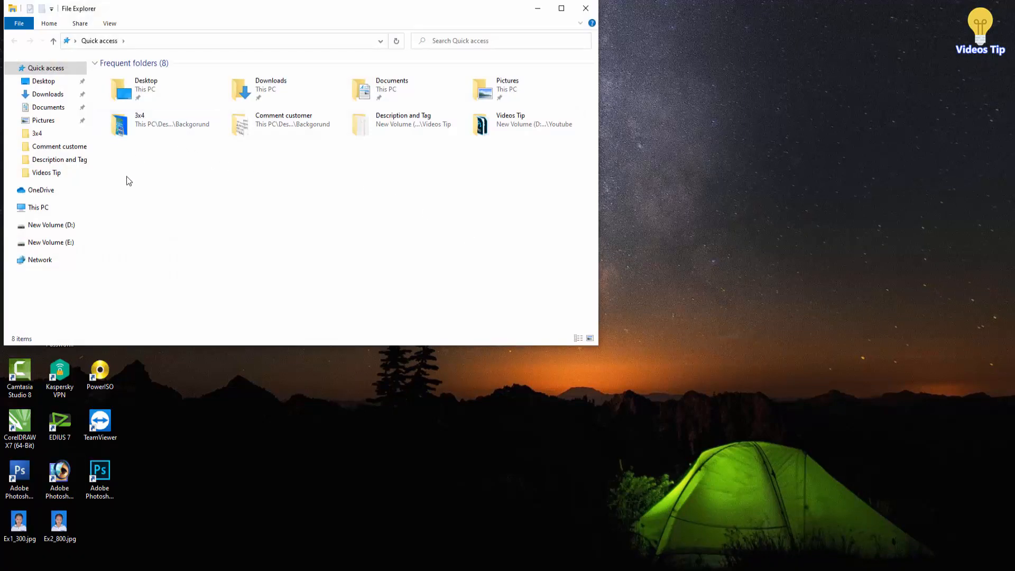
double_click(159, 123)
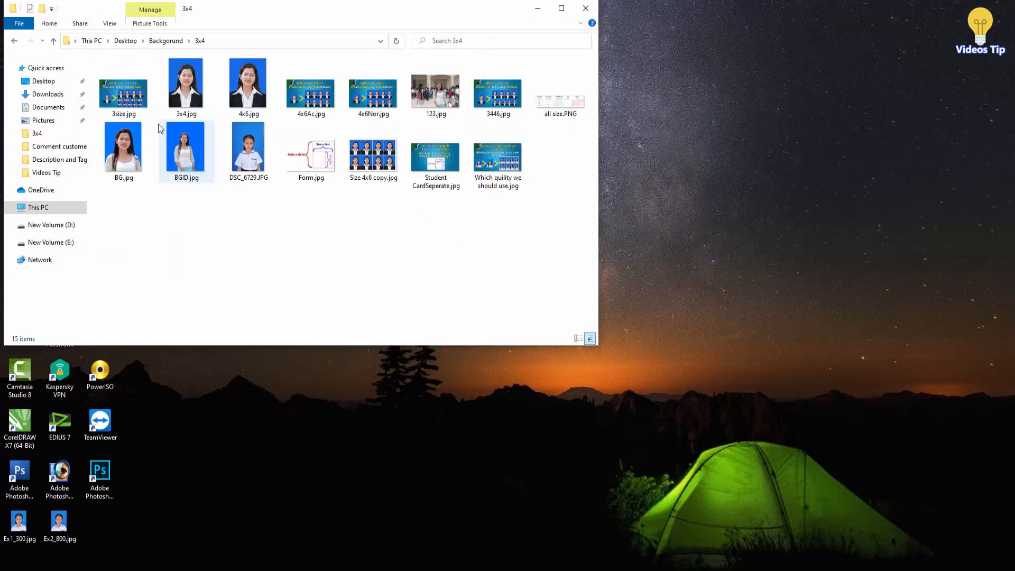
double_click(252, 155)
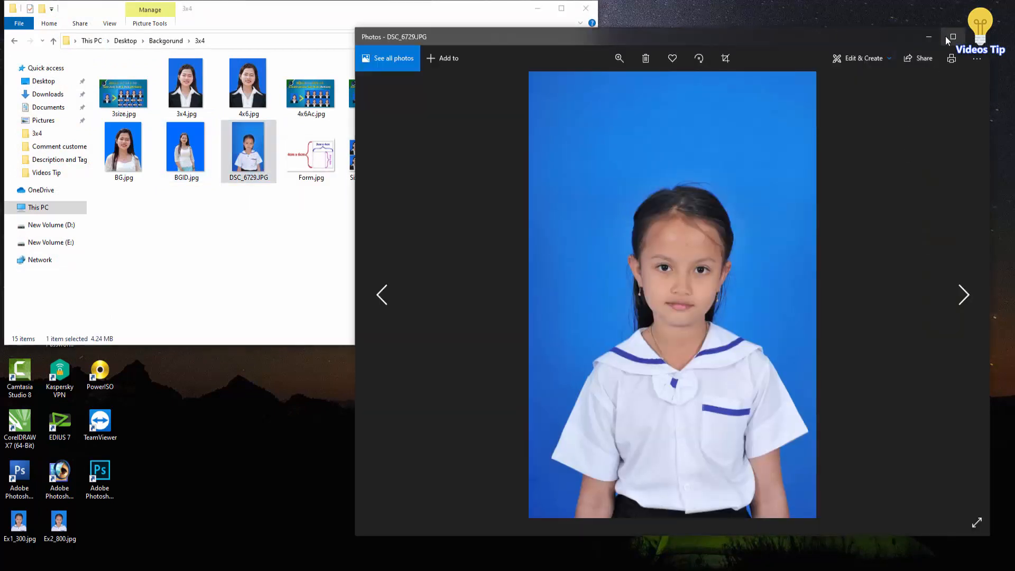
click(950, 37)
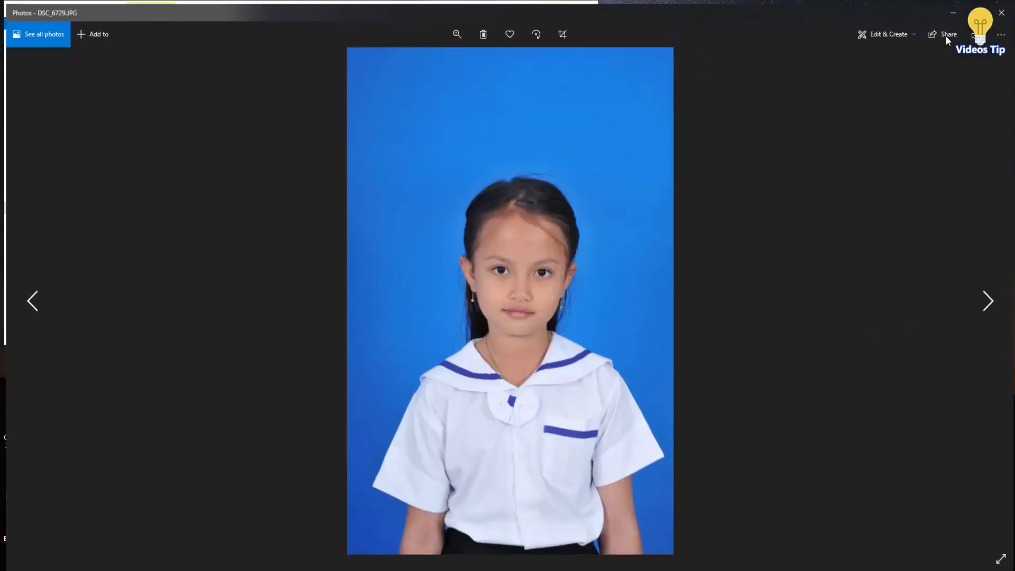
Examine the face and hair detail of the original DSC_6729.JPG, and close the photo and its folder
scroll(506, 281, up, 5)
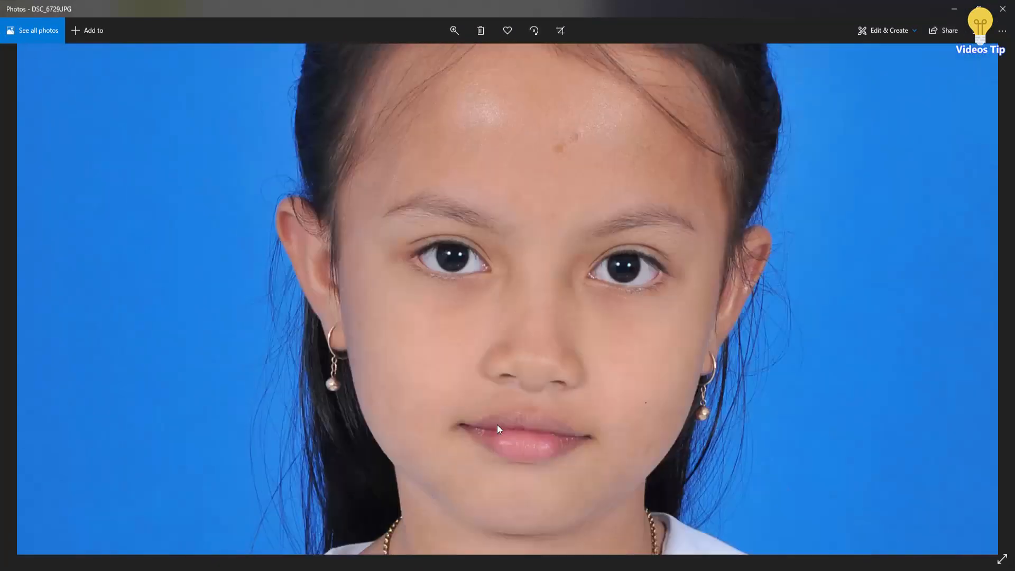
drag(497, 424, 492, 550)
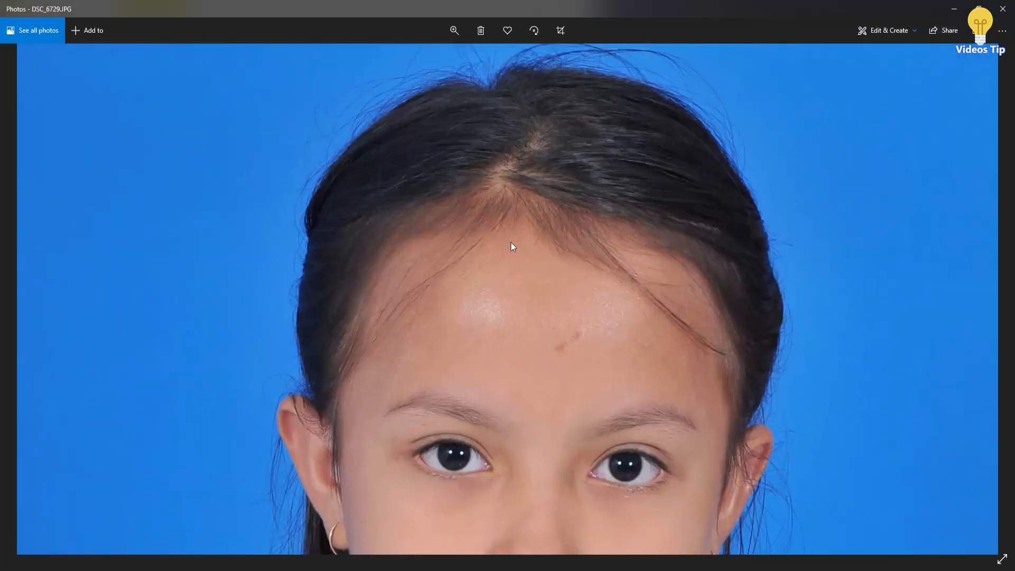
drag(511, 242, 515, 378)
scroll(517, 280, down, 4)
scroll(517, 280, down, 3)
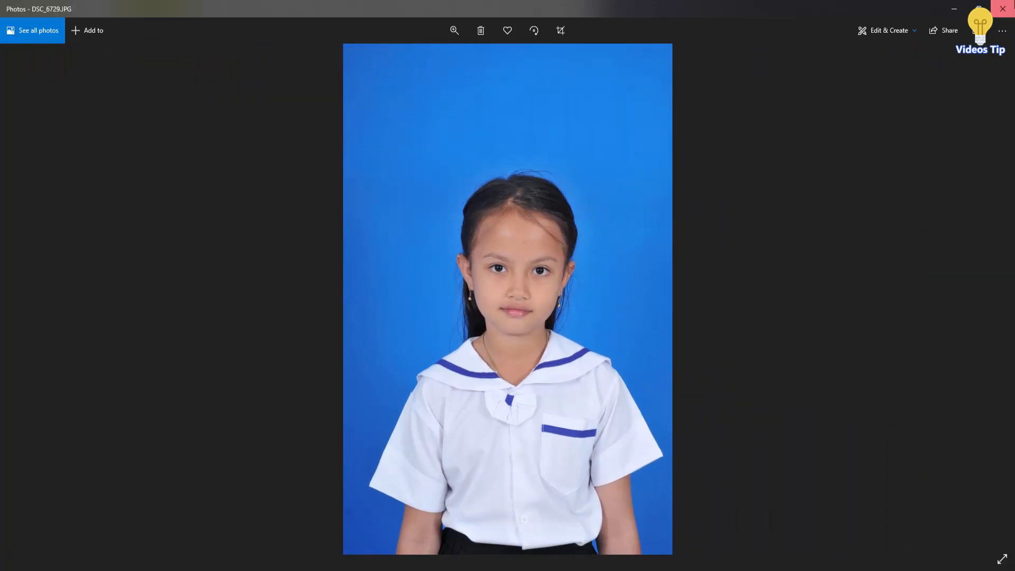
click(1002, 8)
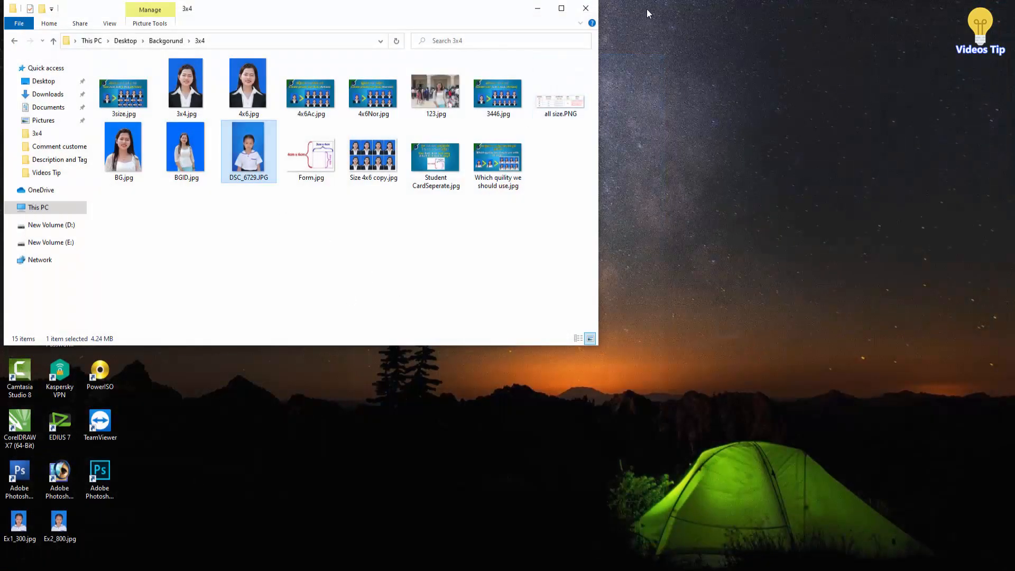
click(585, 8)
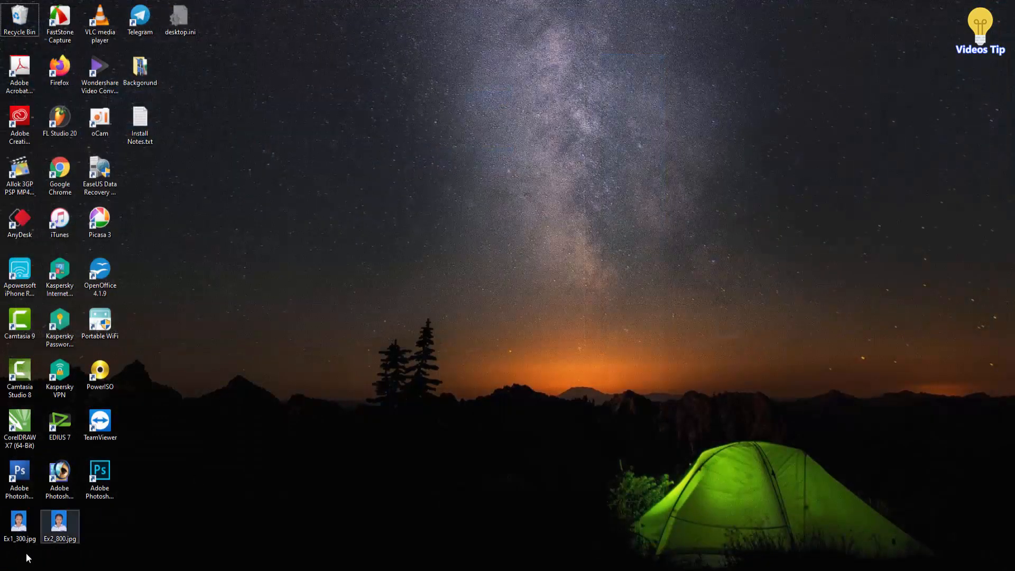
Open Ex1_300.jpg and Ex2_800.jpg from the desktop in Photos and compare the two at whole-image view
double_click(18, 524)
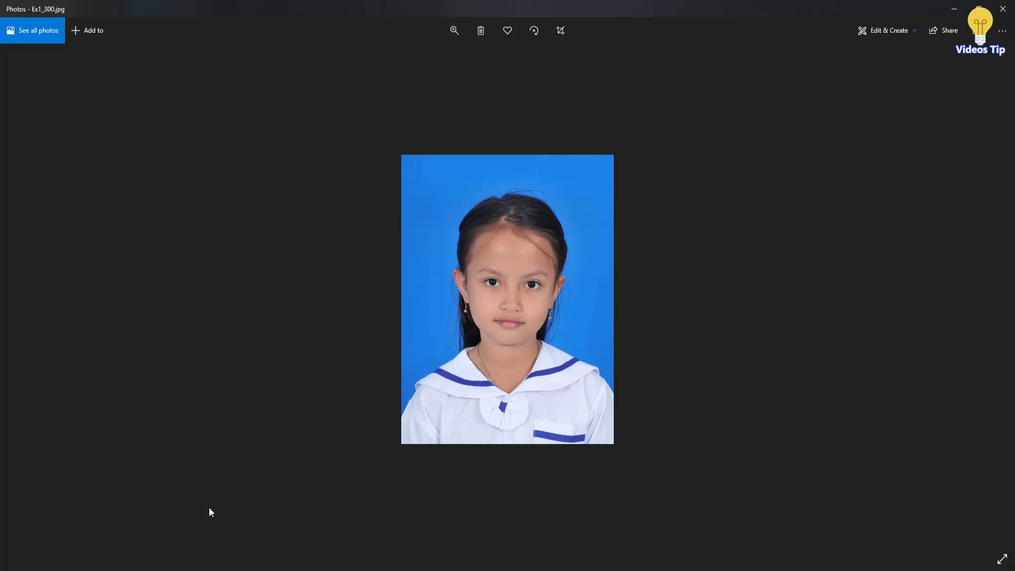
key(alt+F4)
double_click(59, 523)
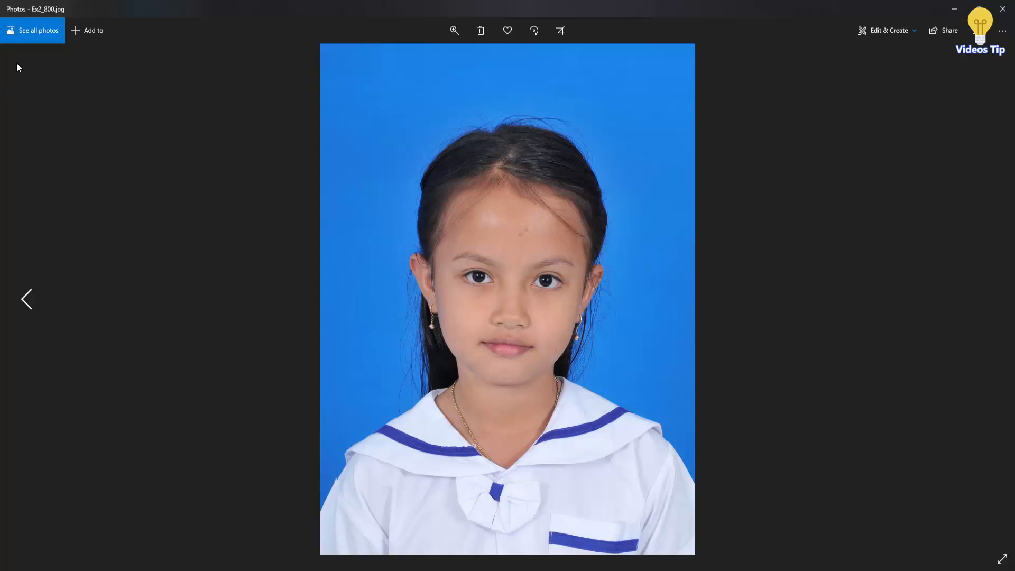
click(301, 570)
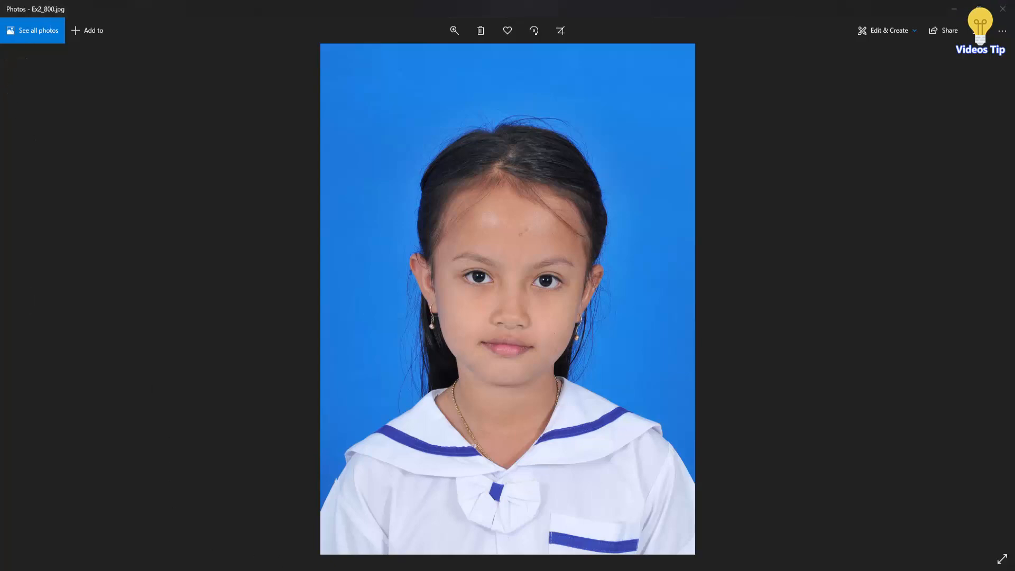
click(263, 557)
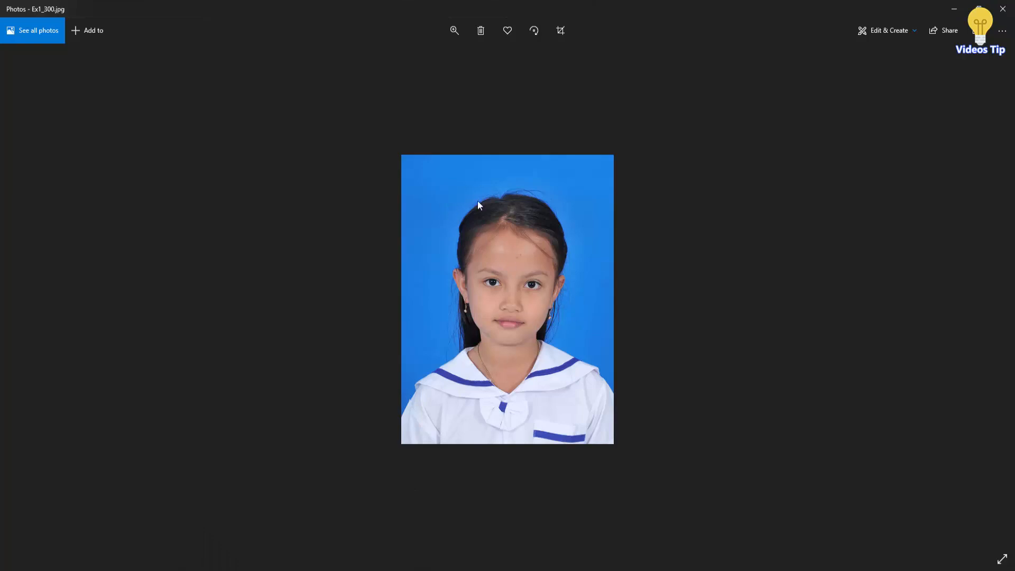
Examine the face and hair detail of Ex2_800.jpg up close and as a whole
mouse_move(301, 570)
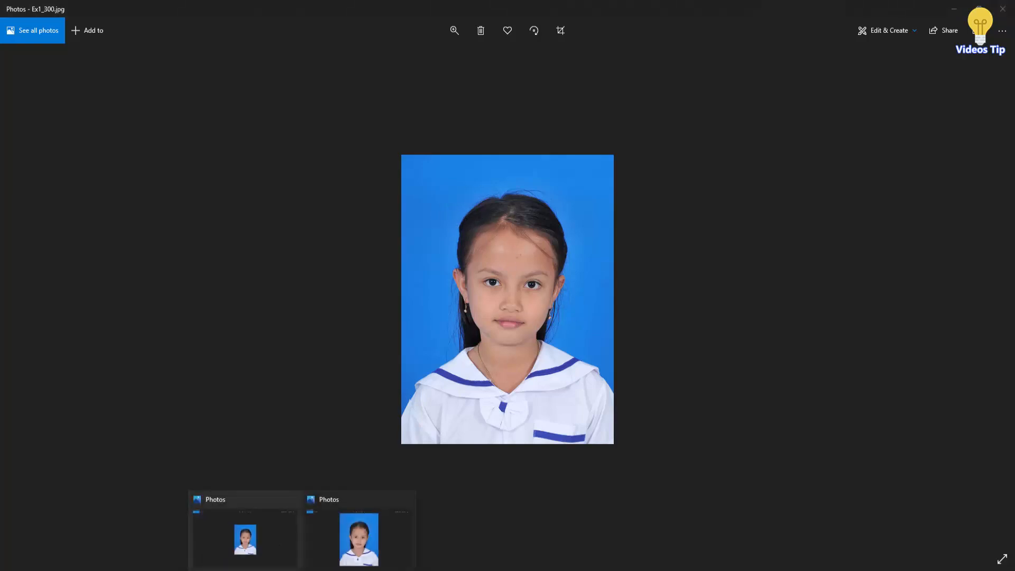
click(378, 559)
scroll(582, 255, up, 3)
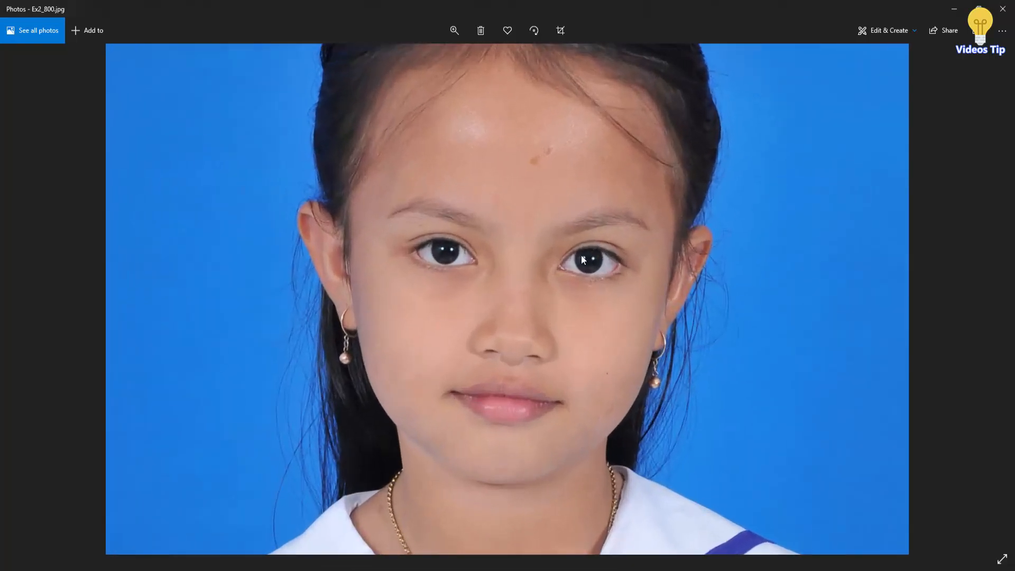
scroll(543, 172, down, 3)
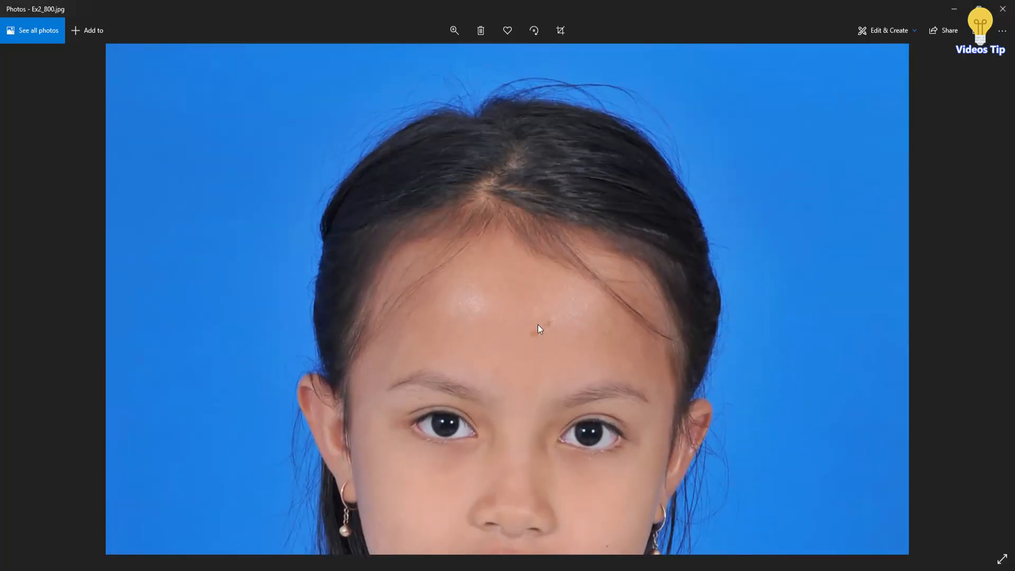
scroll(539, 339, down, 2)
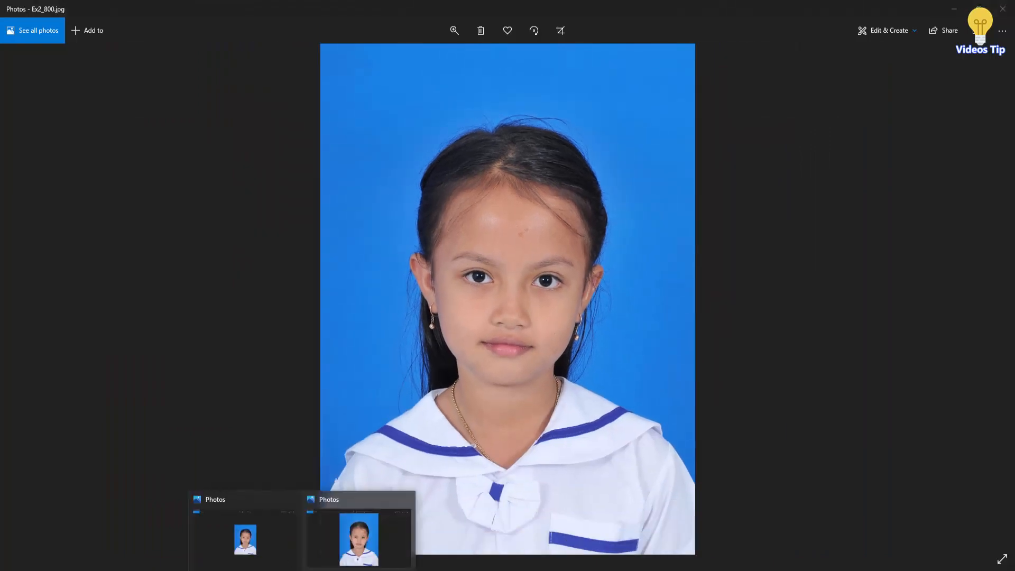
Examine the face and hair detail of Ex1_300.jpg up close for comparison with the 800 pixels/inch version
click(274, 526)
scroll(550, 347, up, 2)
scroll(550, 333, up, 3)
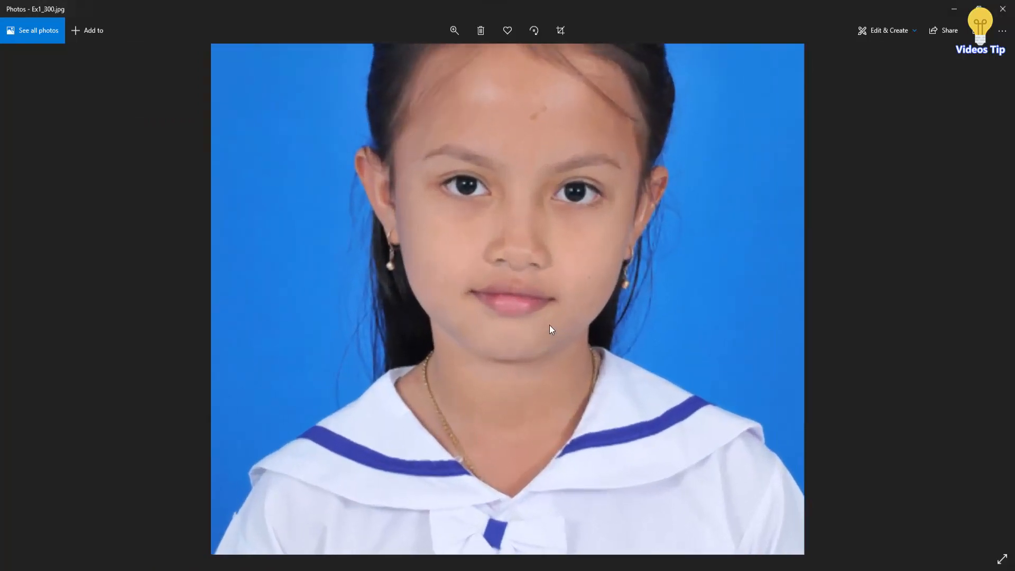
scroll(529, 303, down, 4)
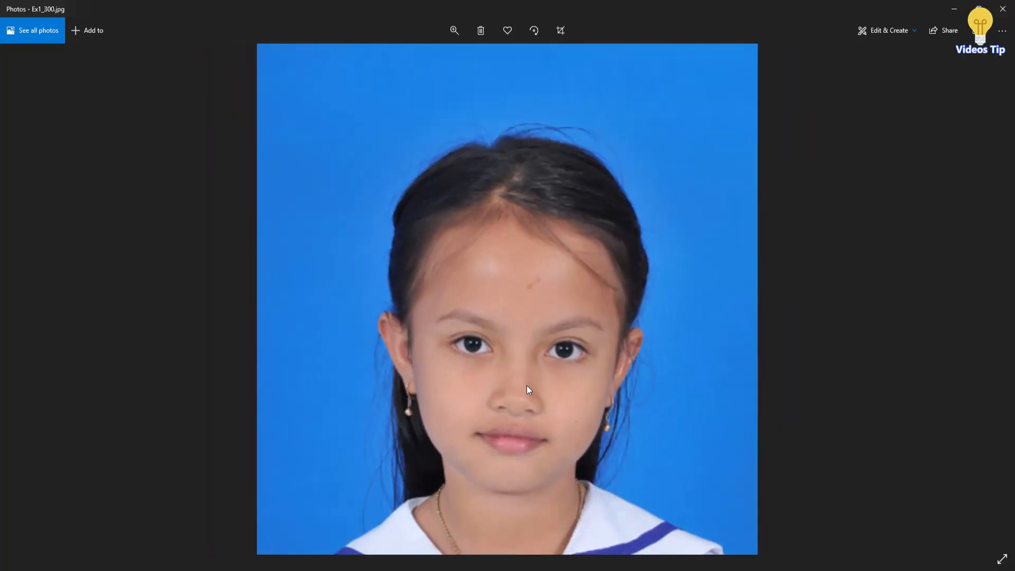
Compare Ex1_300.jpg and Ex2_800.jpg at whole-image view, switching between the two photos
scroll(525, 385, down, 4)
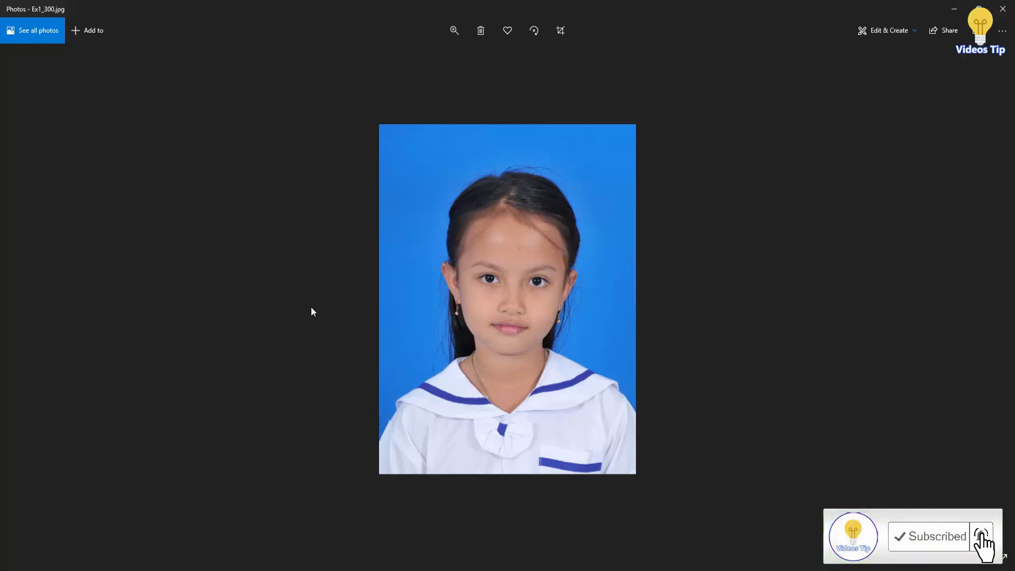
mouse_move(394, 540)
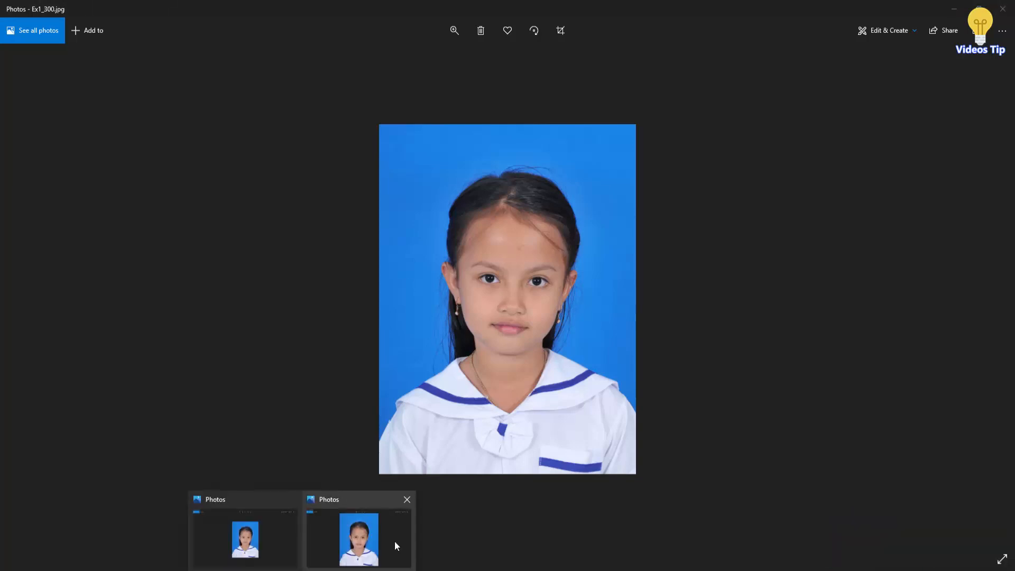
click(331, 551)
scroll(313, 364, down, 2)
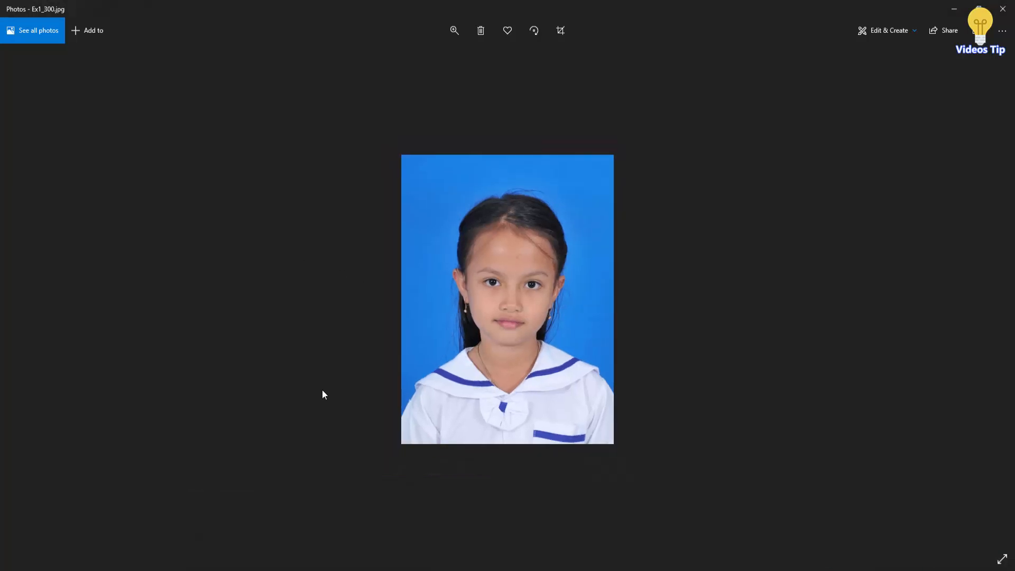
mouse_move(301, 569)
click(360, 529)
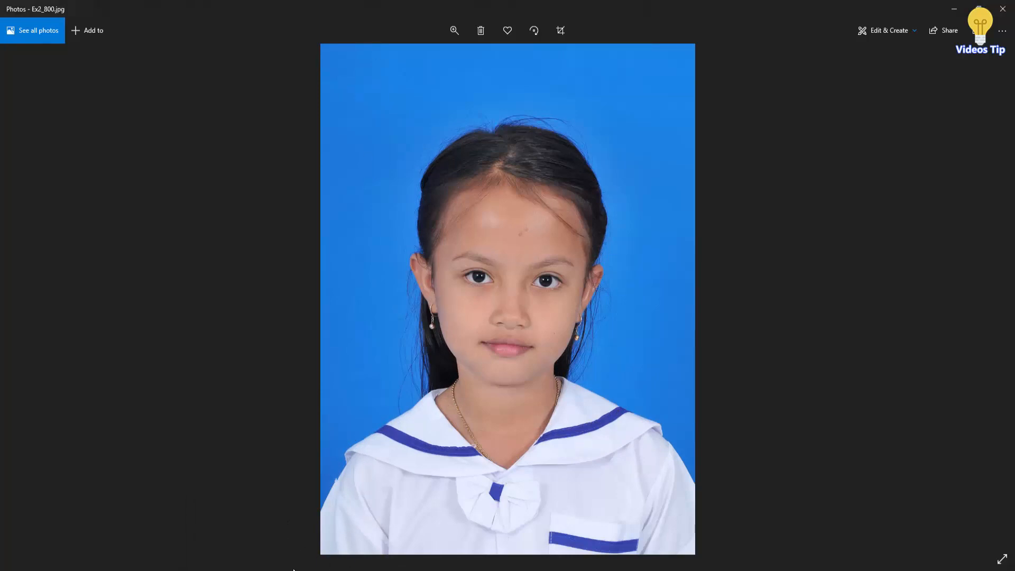
mouse_move(293, 568)
click(243, 534)
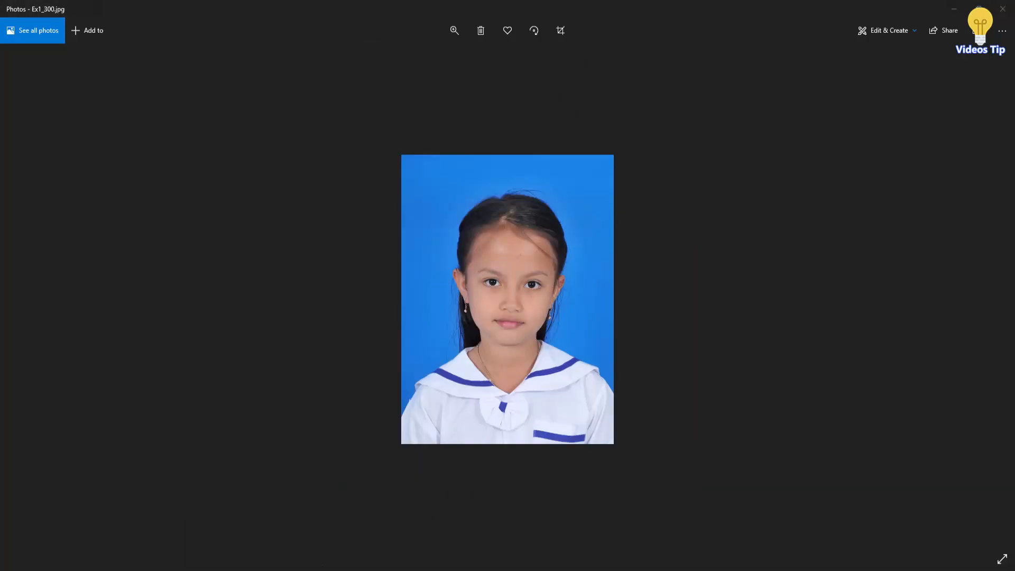
Examine the face of Ex2_800.jpg up close and as a whole once more
mouse_move(301, 568)
click(359, 534)
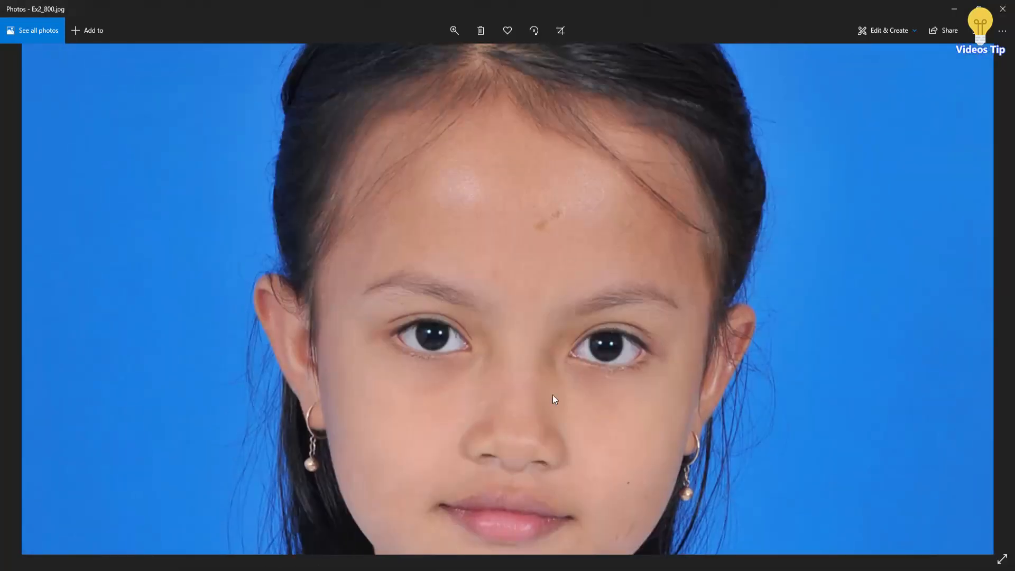
scroll(550, 380, up, 2)
double_click(548, 379)
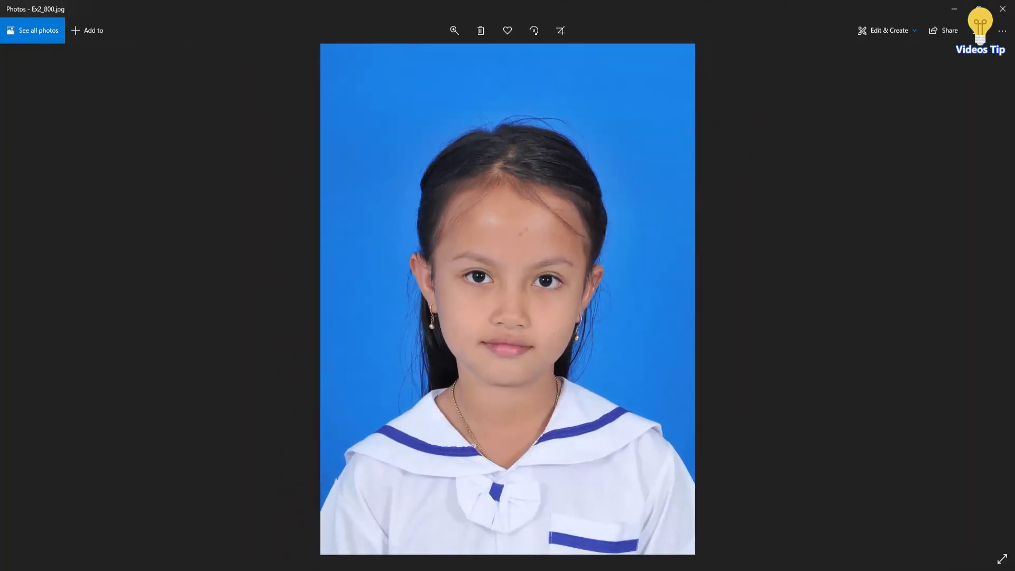
Examine the face of Ex1_300.jpg at larger and smaller magnifications, and close both photos
mouse_move(305, 568)
click(246, 534)
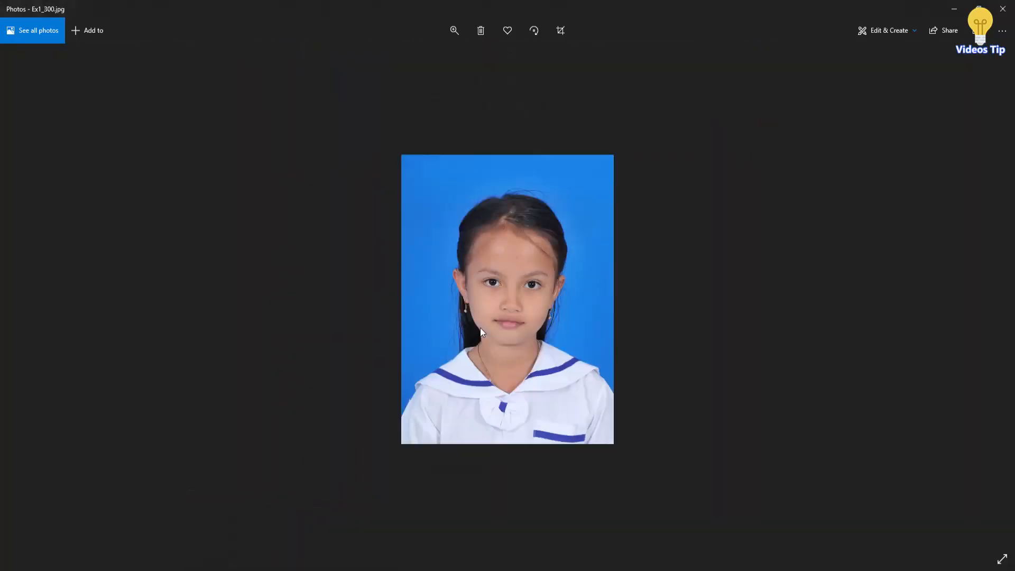
scroll(547, 281, up, 4)
scroll(552, 272, down, 5)
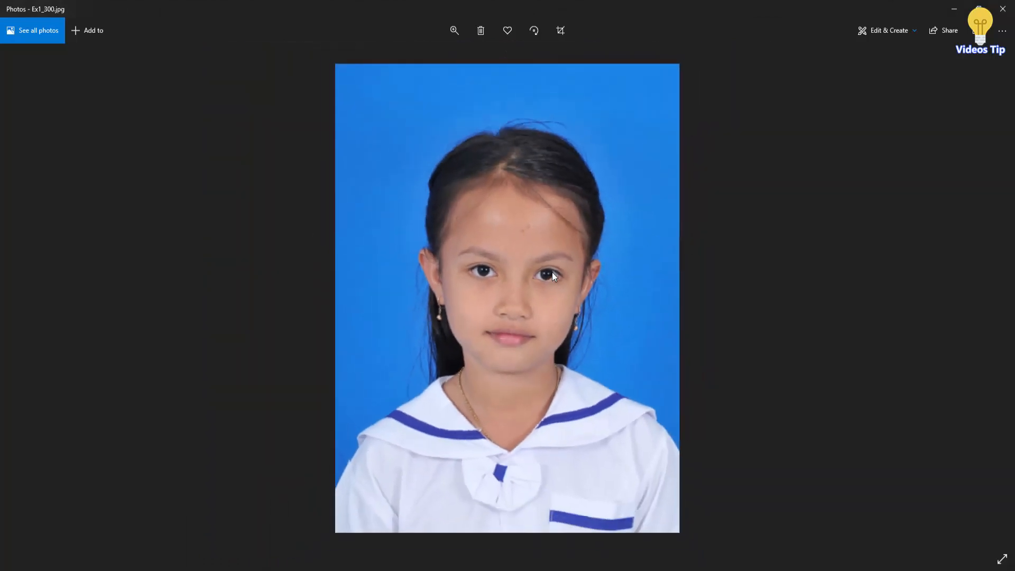
click(1003, 8)
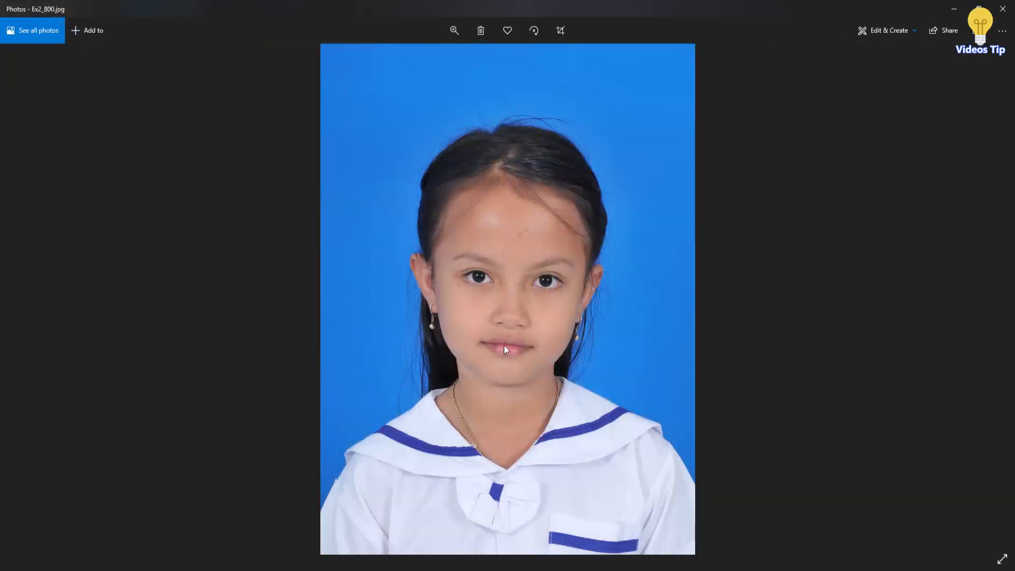
click(1003, 9)
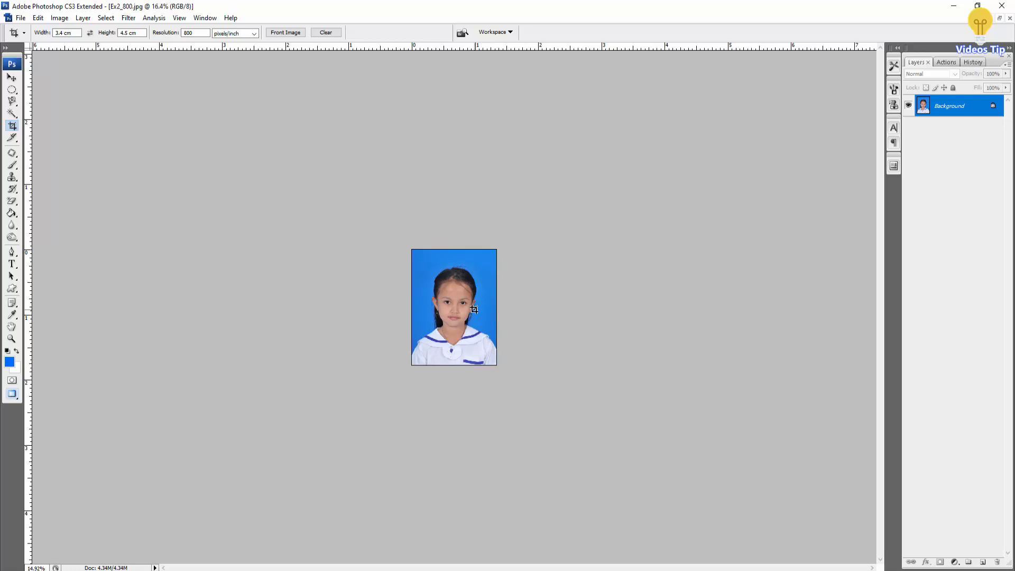
Convert the Background of Ex2_800.jpg in Photoshop into a regular, unlocked layer
scroll(474, 310, up, 11)
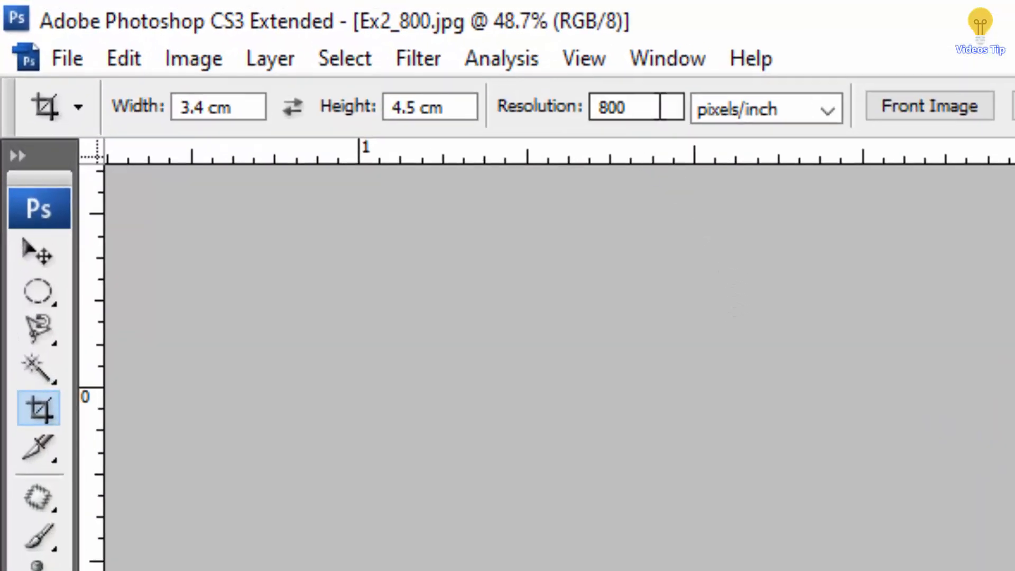
double_click(659, 105)
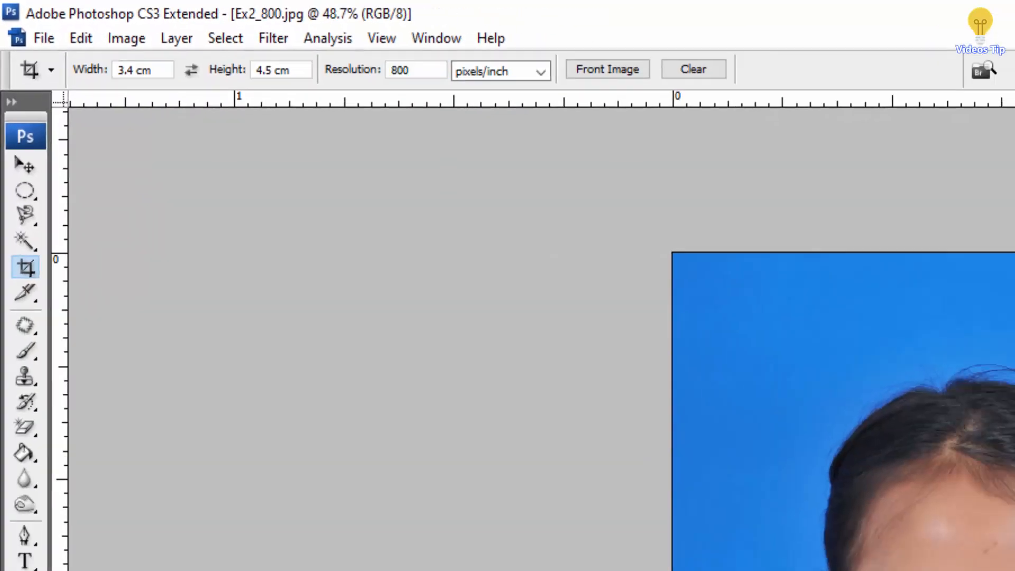
double_click(958, 105)
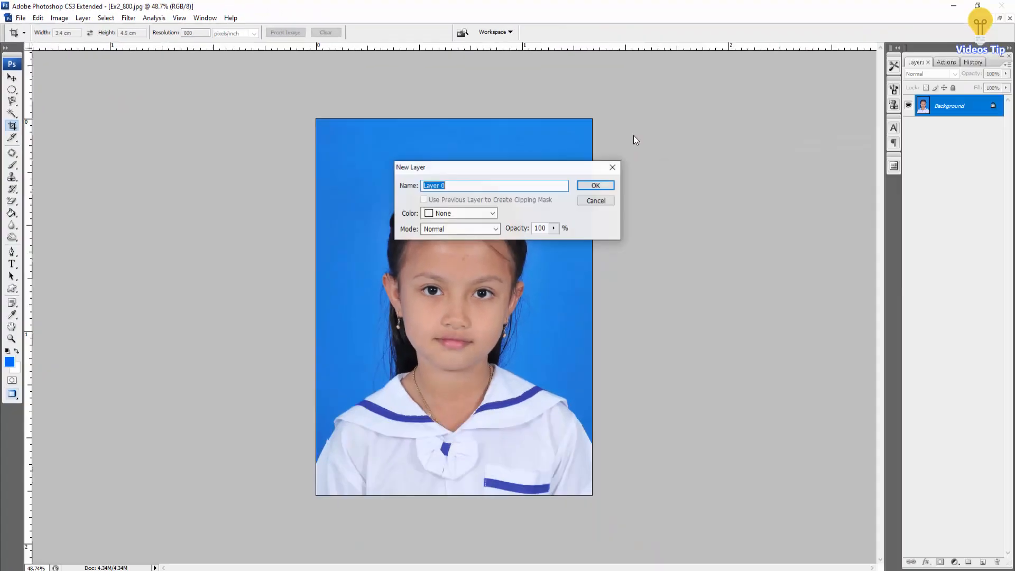
click(608, 189)
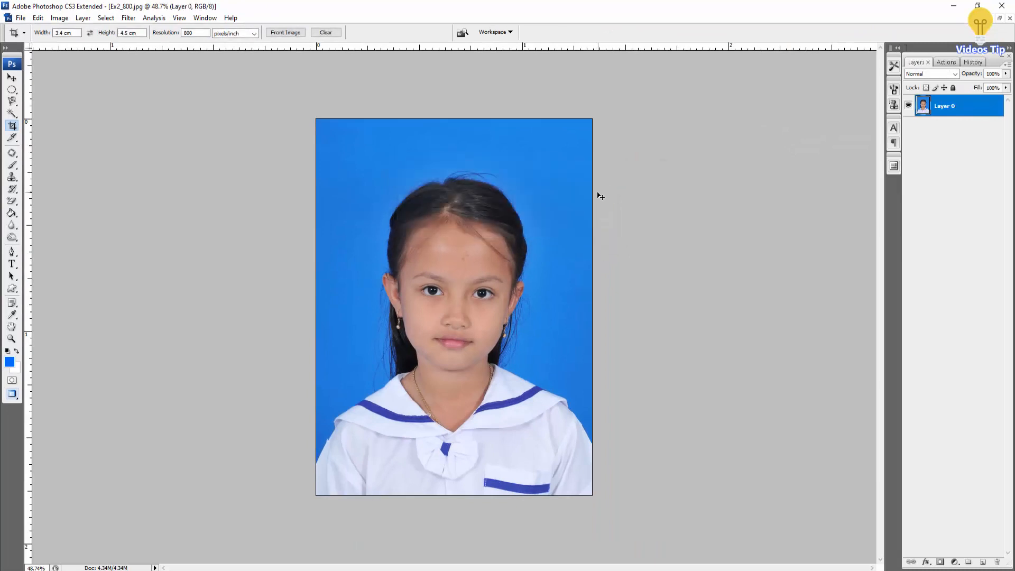
Enlarge the canvas of Ex2_800.jpg to 15 cm wide by 10 cm high and fit it in view
key(ctrl+alt+c)
click(671, 262)
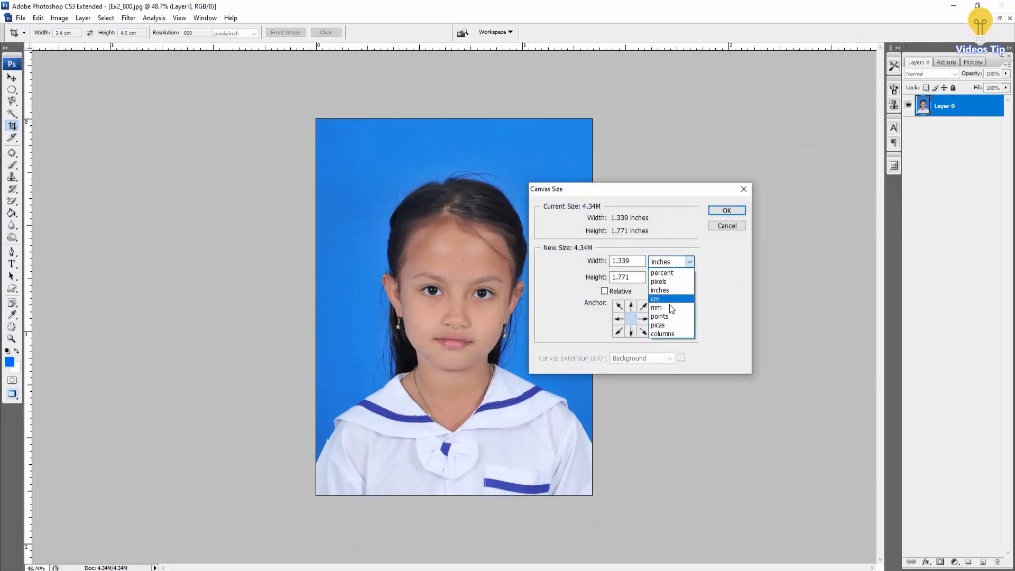
click(667, 308)
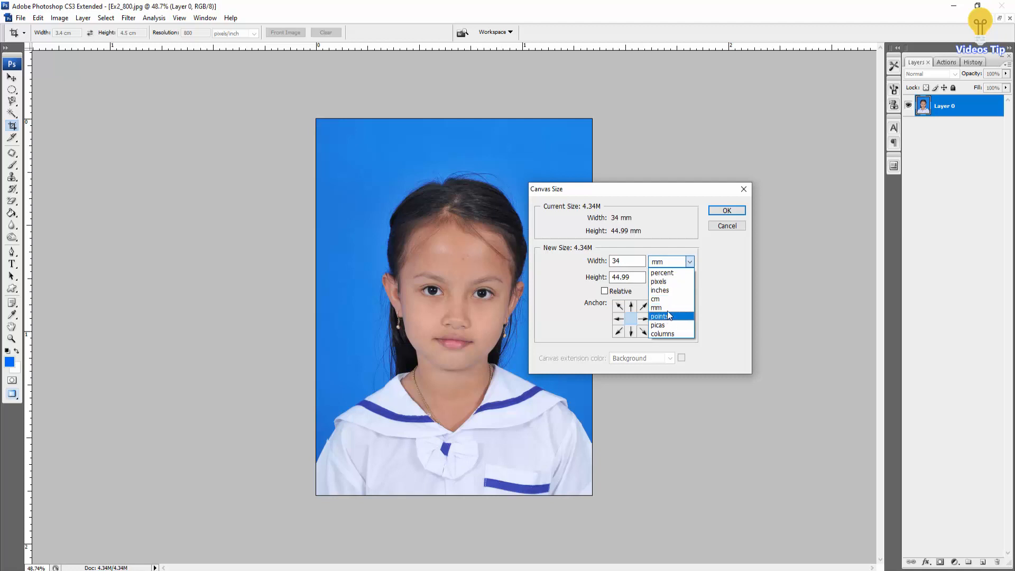
click(670, 298)
click(603, 260)
text(15)
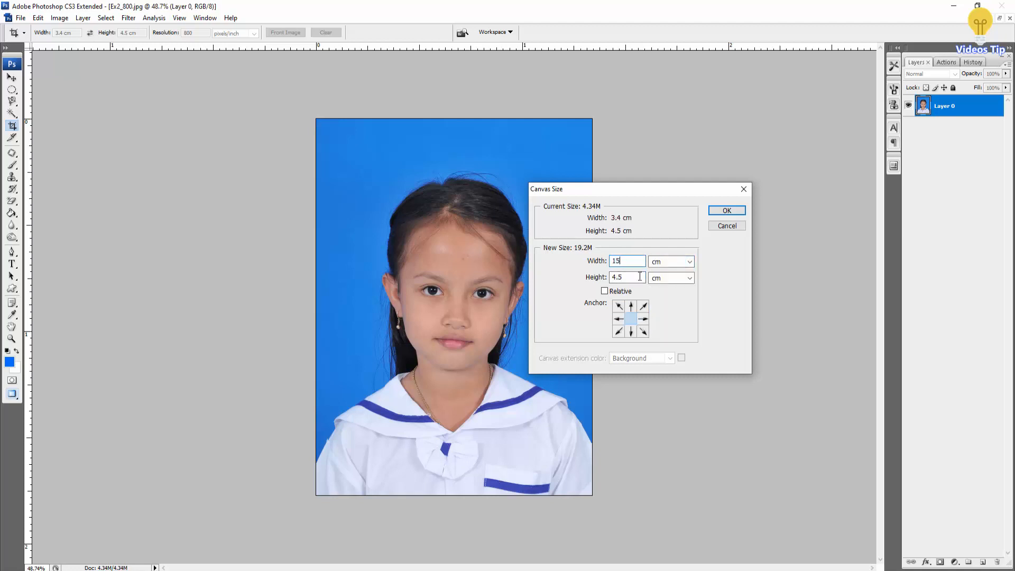
key(Tab)
text(15)
click(727, 211)
key(ctrl+0)
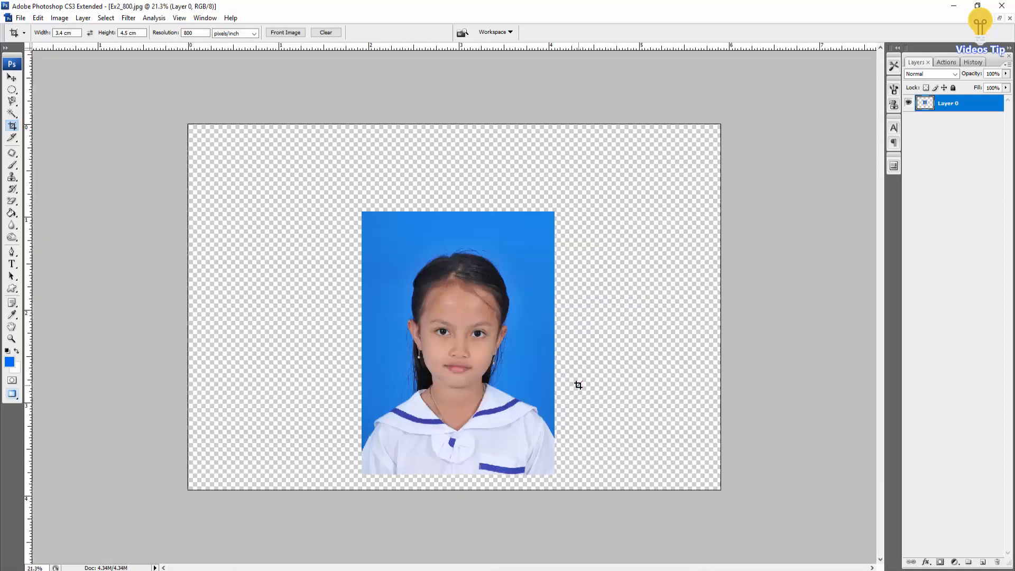
Move the 800 pixels/inch portrait to the canvas's upper-left corner and duplicate it into an evenly spaced row of four
key(v)
drag(459, 327, 394, 235)
drag(362, 266, 617, 264)
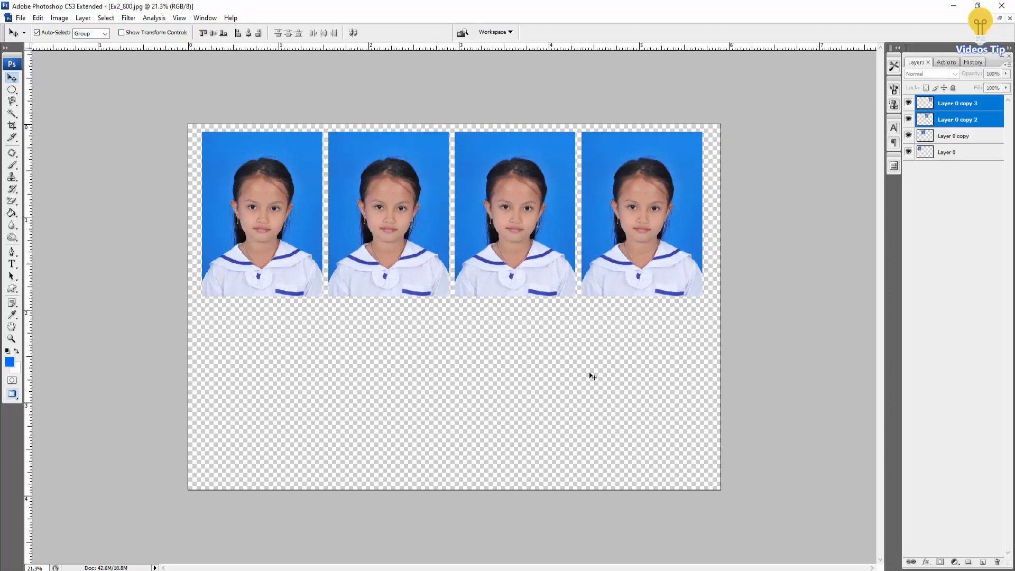
Duplicate the row of four 800 pixels/inch portraits directly below the first row, and inspect the sheet up close
drag(589, 376, 478, 310)
drag(629, 344, 281, 389)
scroll(354, 324, up, 6)
scroll(354, 324, up, 3)
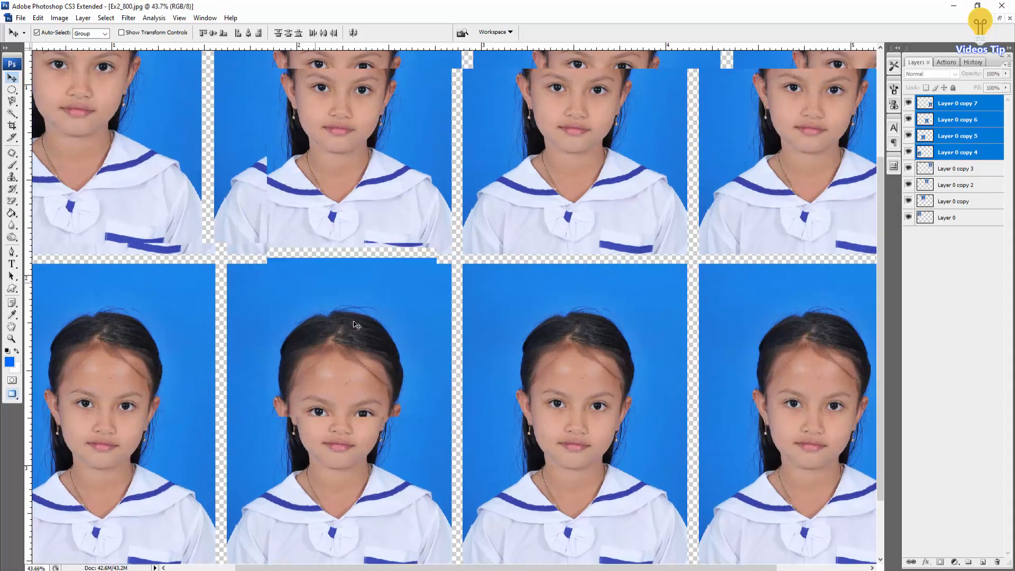
scroll(354, 324, down, 5)
scroll(354, 324, down, 1)
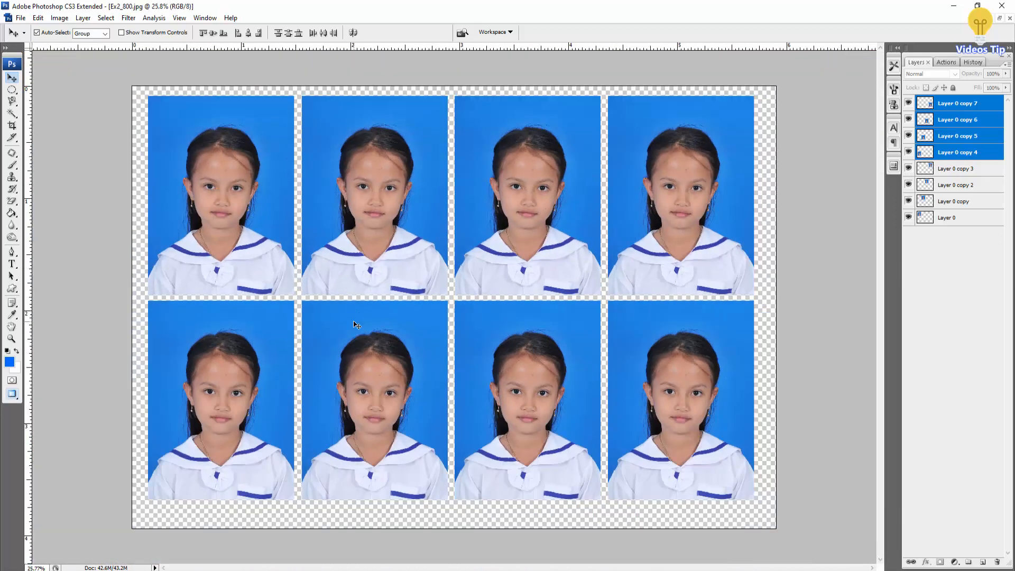
Open Ex1_300.jpg from the desktop and convert its Background into a regular layer
click(21, 18)
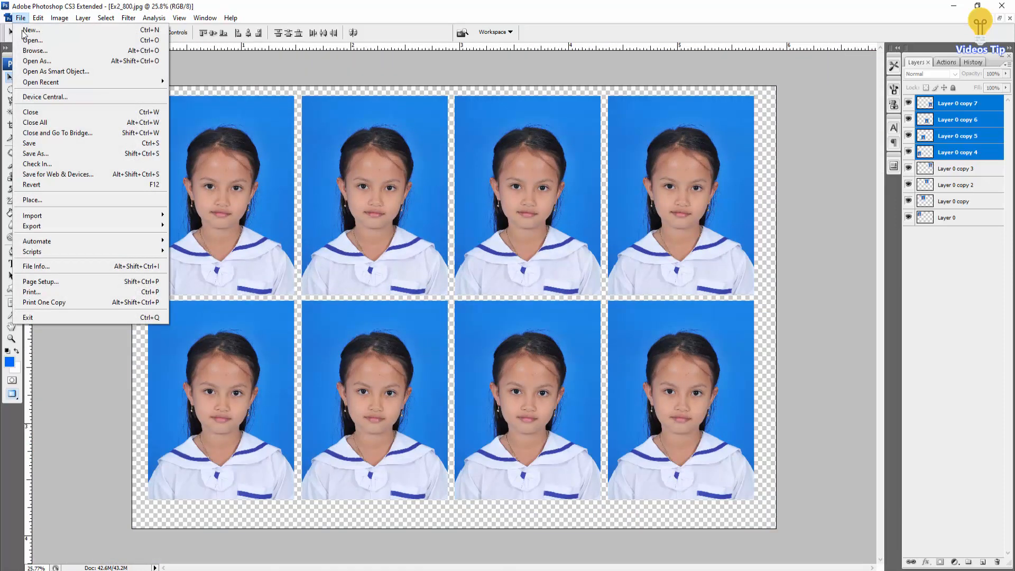
click(32, 40)
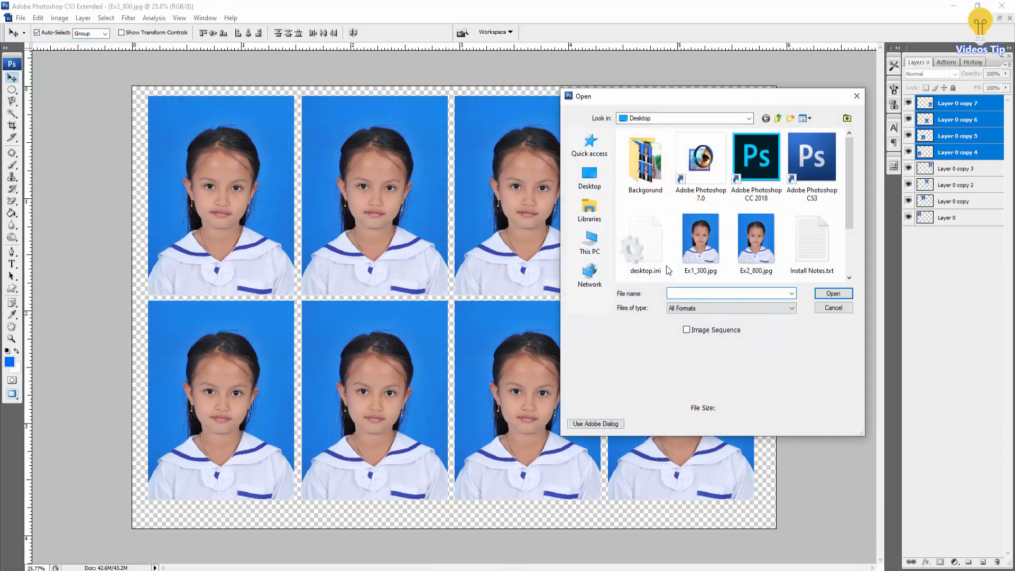
double_click(701, 241)
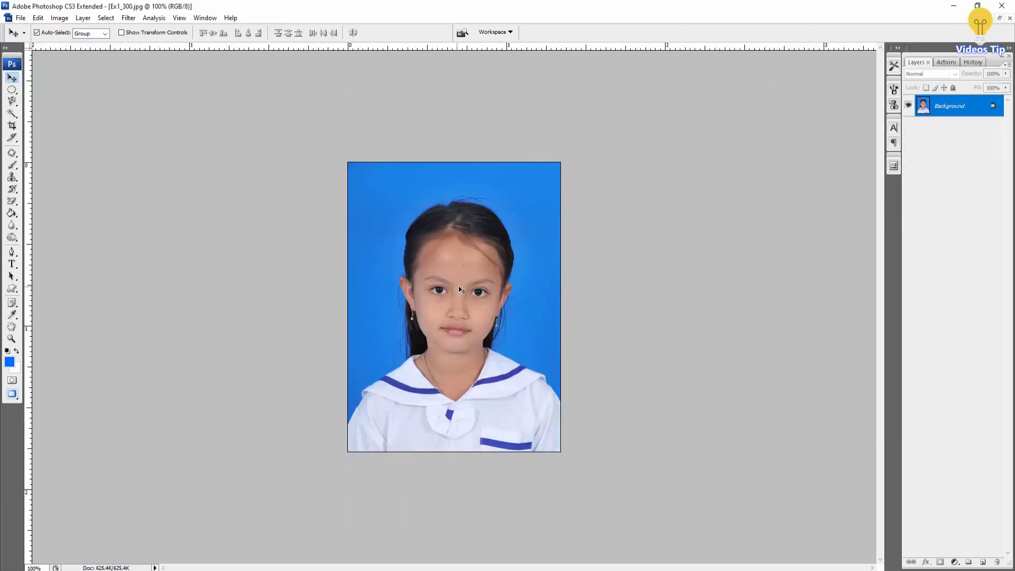
double_click(951, 106)
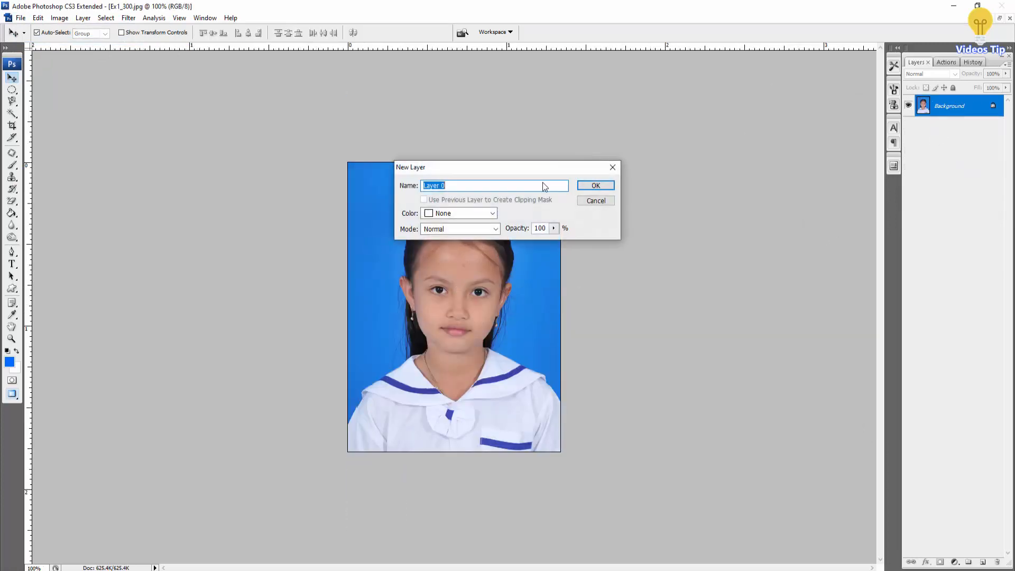
click(596, 186)
Enlarge the canvas of Ex1_300.jpg to 15 cm wide by 10 cm high and fit it in view
key(ctrl+alt+c)
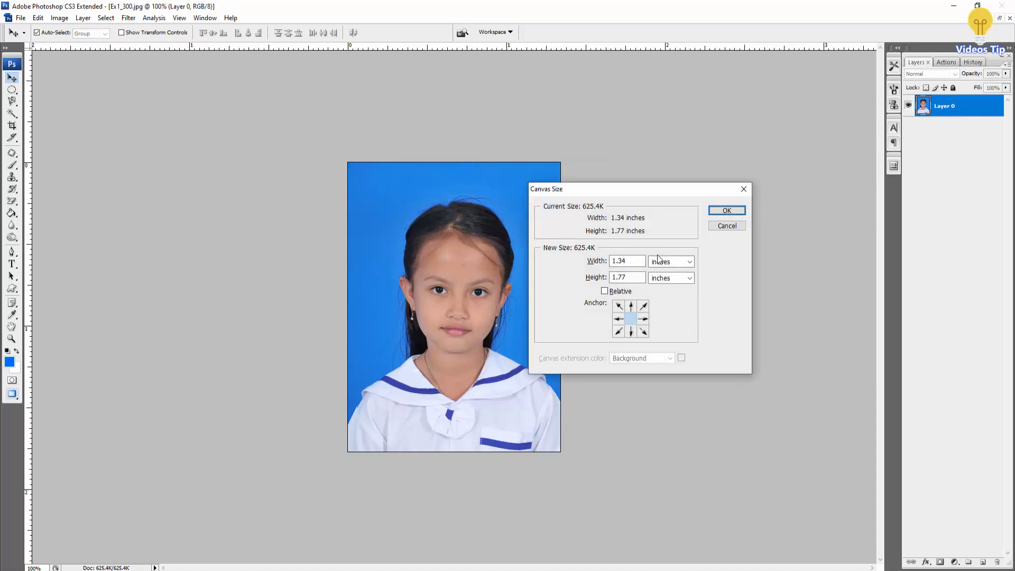
click(658, 259)
click(674, 299)
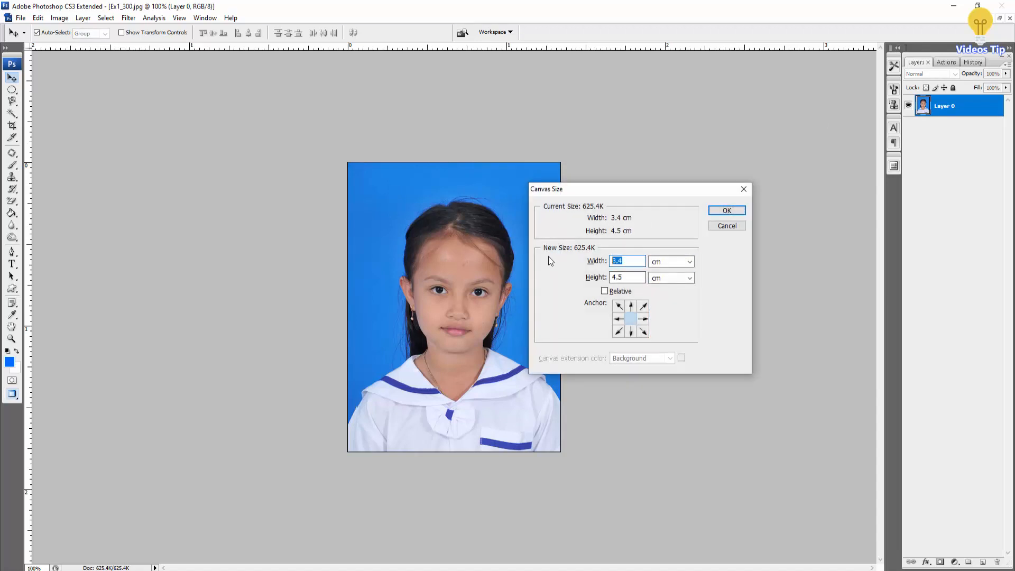
text(15)
key(Tab)
text(010)
key(Return)
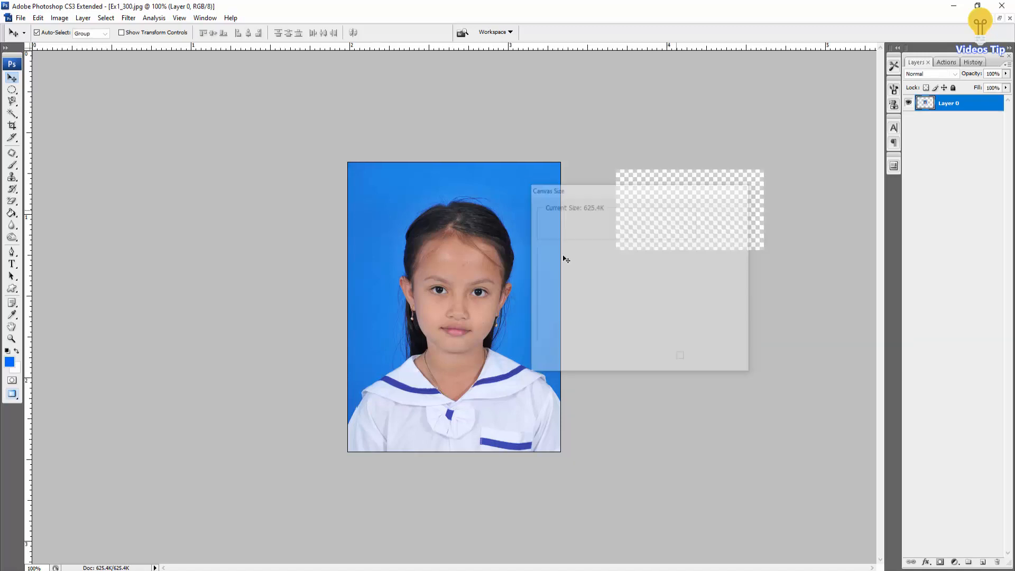
key(ctrl+0)
Move the 300 pixels/inch portrait to the canvas's upper-left corner and duplicate it into an evenly spaced row of four
drag(471, 304, 399, 202)
drag(509, 209, 279, 274)
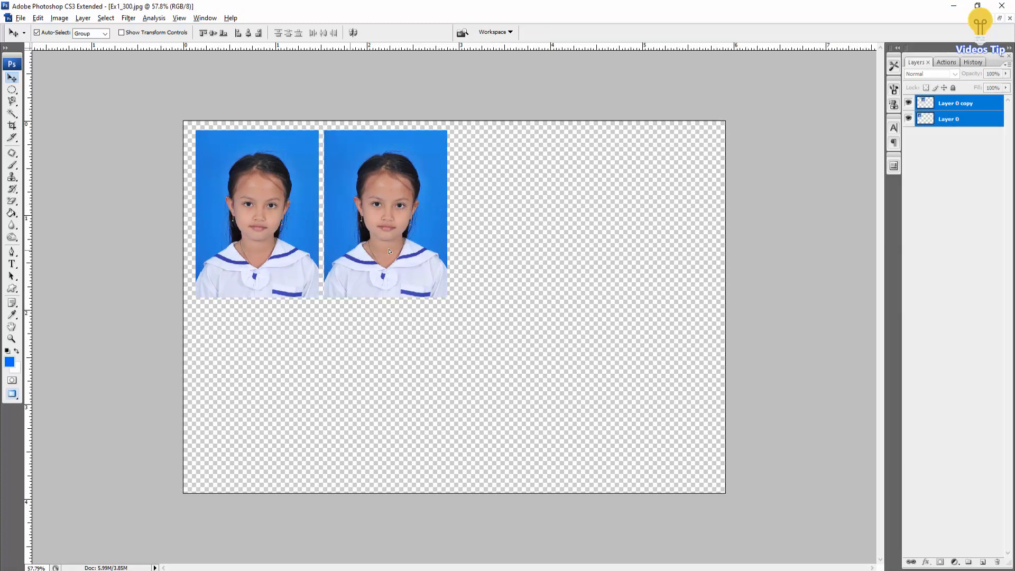
drag(351, 253, 608, 252)
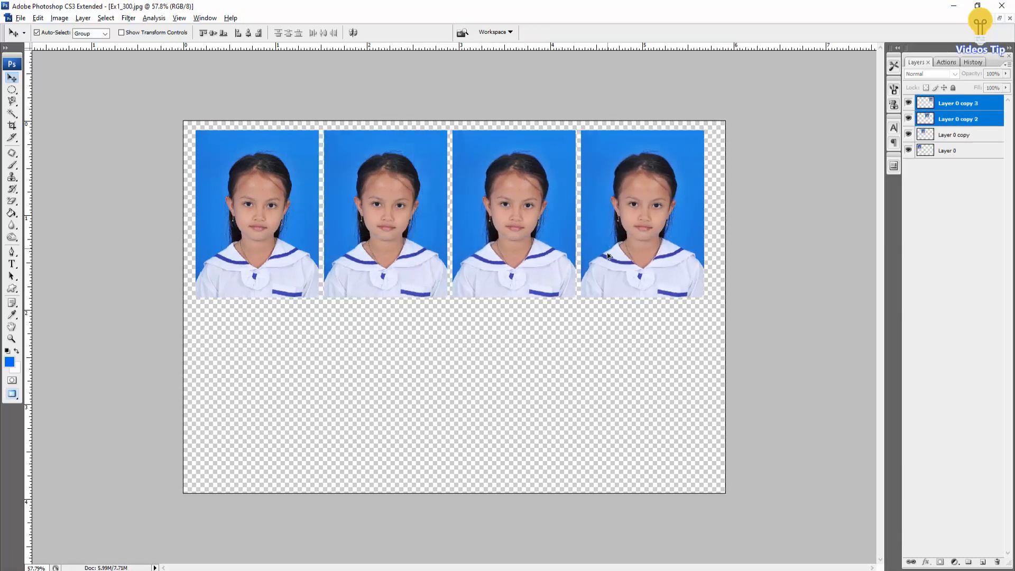
Duplicate the row of four 300 pixels/inch portraits directly below the first row, and inspect the faces up close
drag(637, 317, 272, 271)
drag(350, 260, 349, 435)
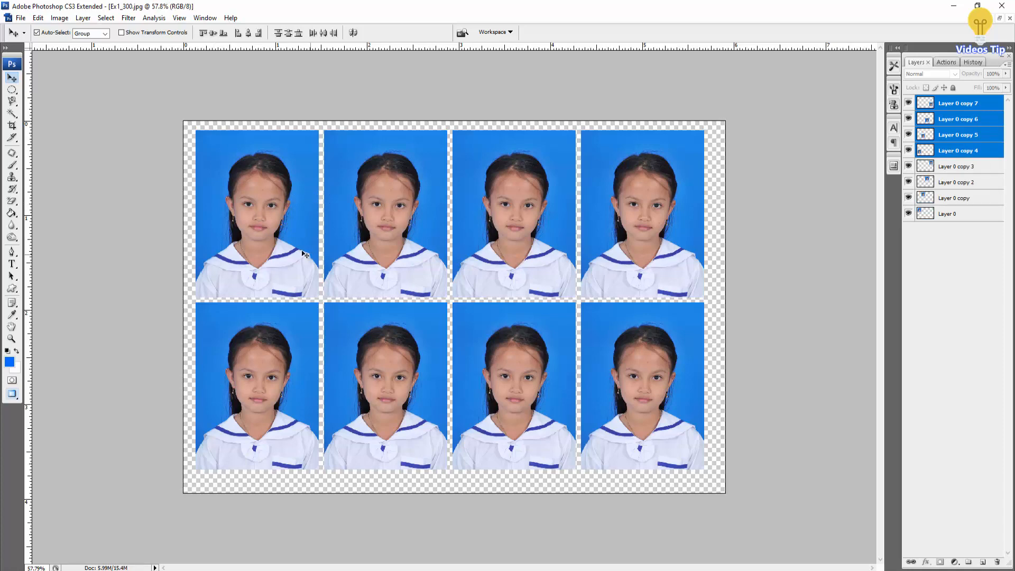
scroll(255, 154, up, 9)
scroll(221, 142, up, 4)
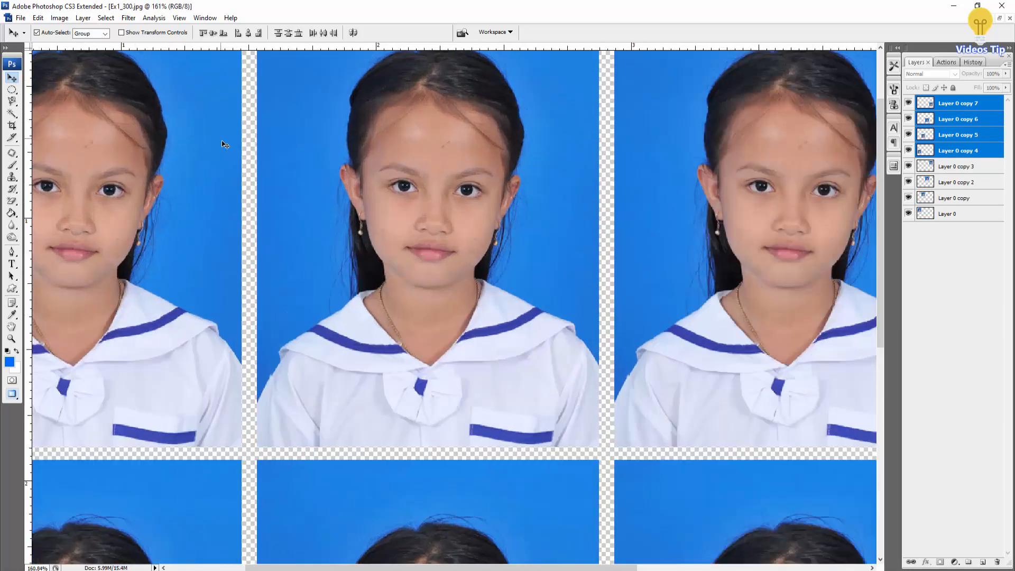
scroll(436, 244, up, 3)
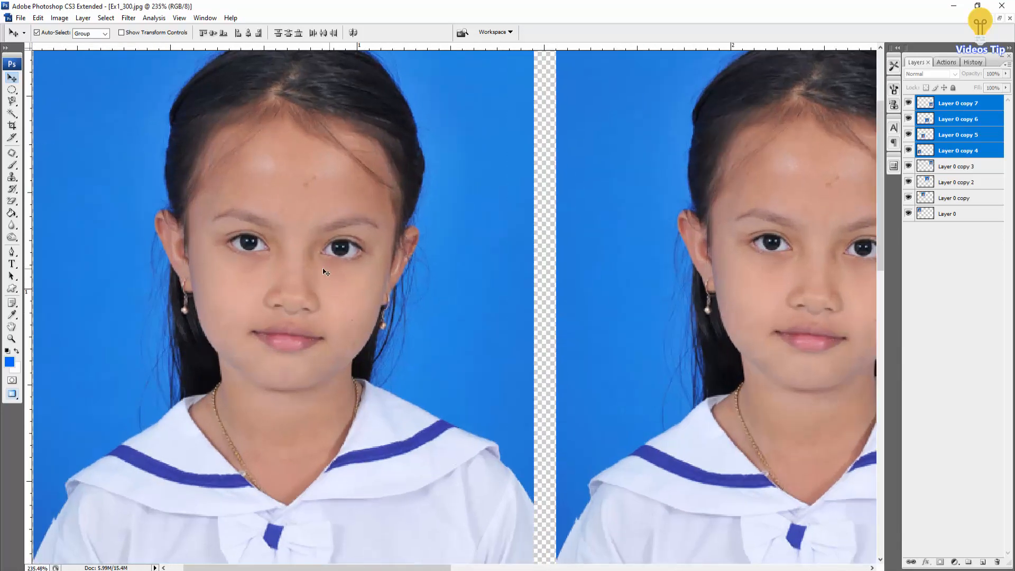
Cycle the screen mode until the open images are shown in separate floating windows
key(f)
key(f)
key(f)
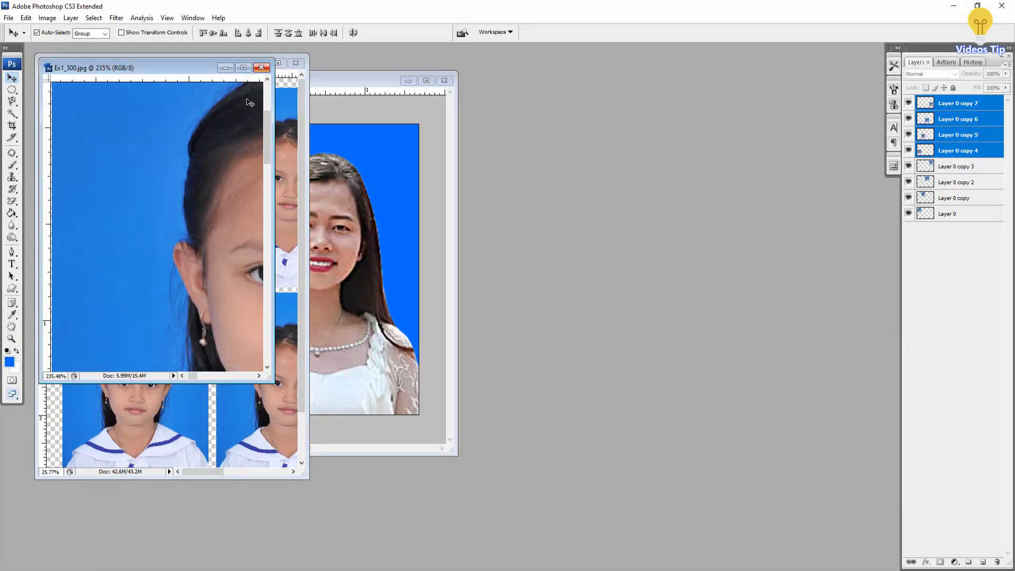
Inspect the 800 pixels/inch faces in Ex2_800.jpg up close in full view, and return to separate floating windows
drag(190, 68, 186, 82)
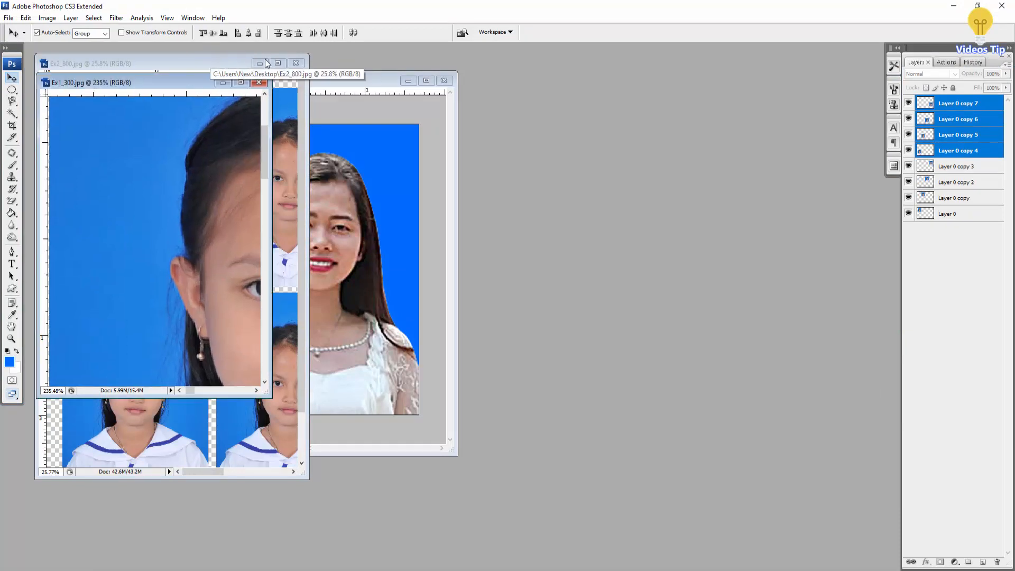
double_click(210, 62)
key(ctrl+0)
scroll(192, 173, up, 5)
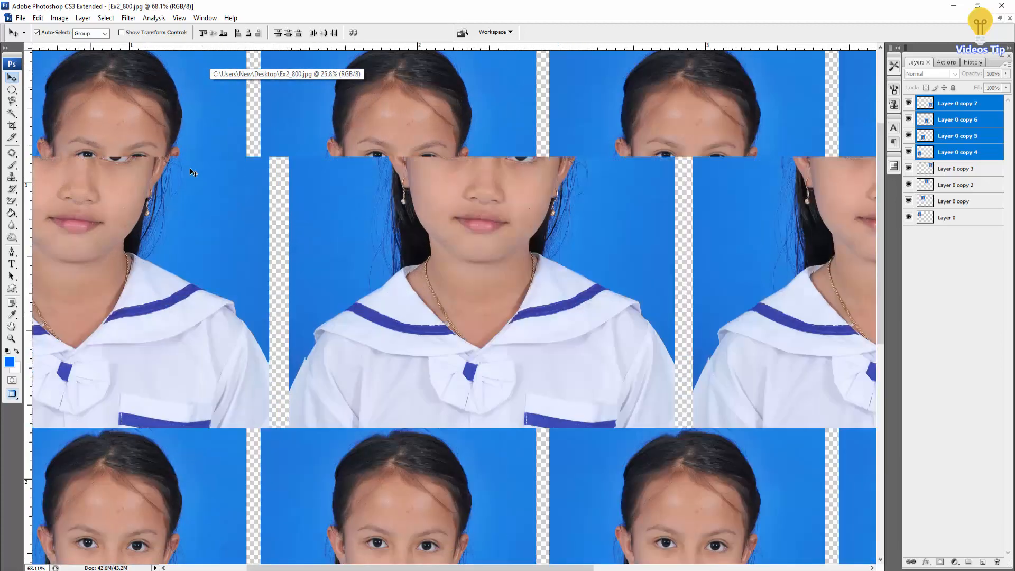
drag(215, 195, 422, 213)
scroll(274, 231, up, 1)
drag(275, 231, 299, 370)
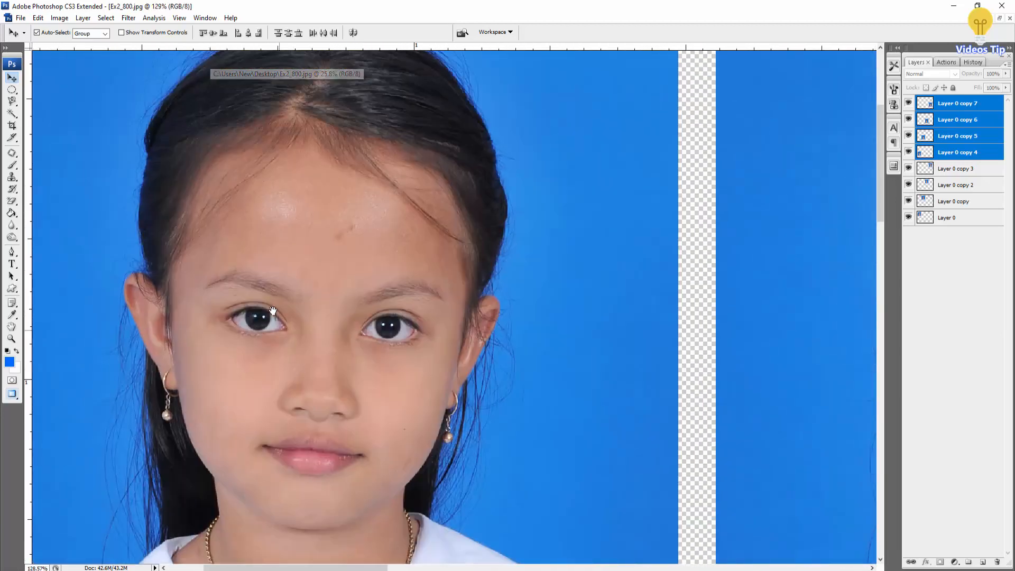
drag(269, 255, 243, 351)
key(f)
key(f)
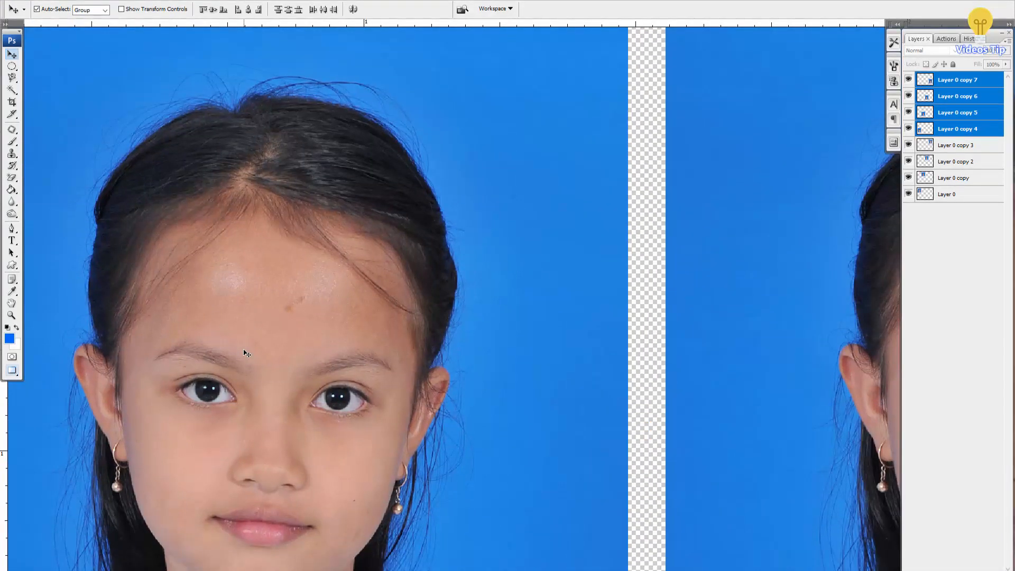
scroll(219, 320, down, 4)
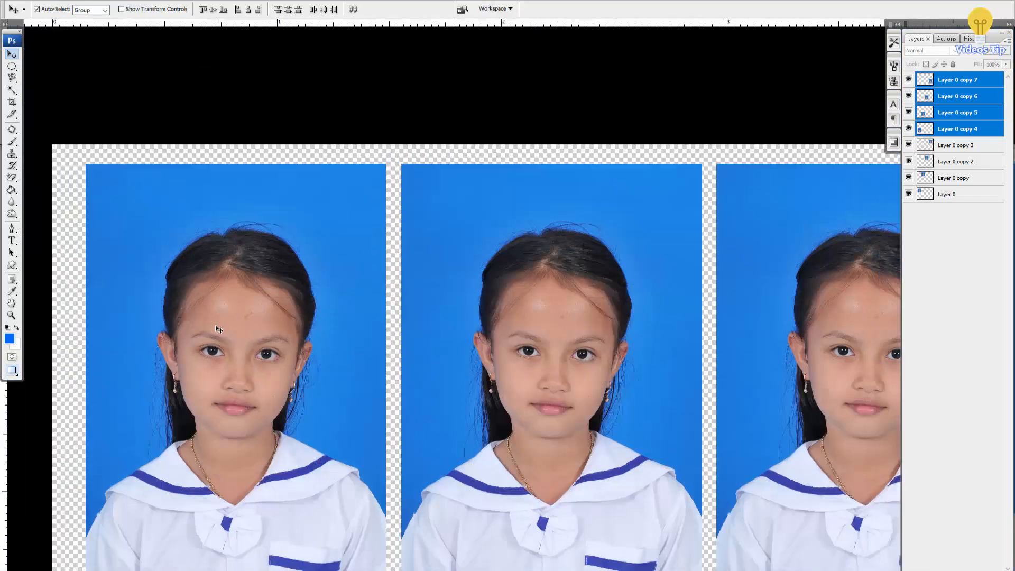
key(f)
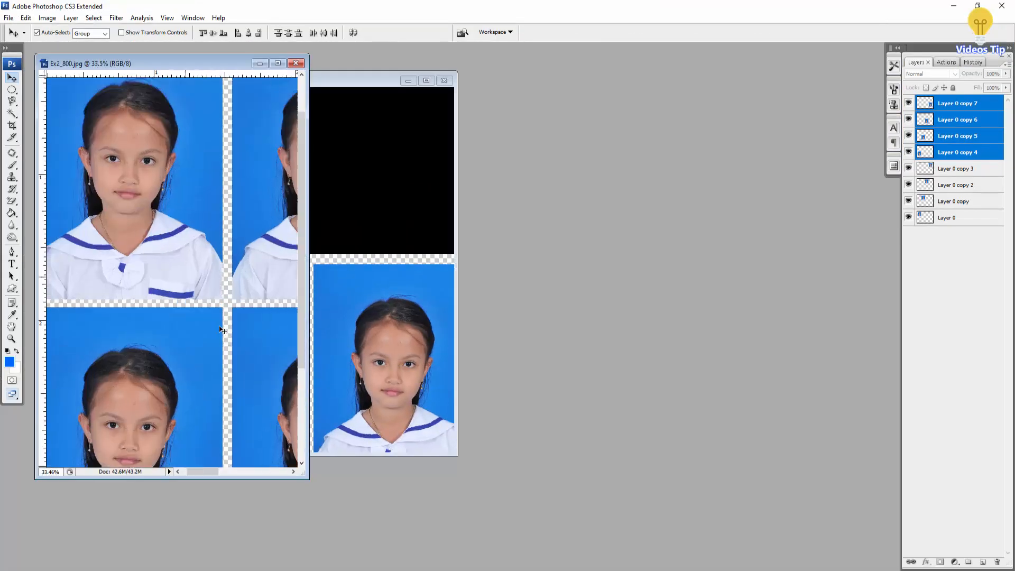
Move the Ex2_800.jpg window clear of the other images and frame the face of its first portrait
drag(150, 64, 556, 82)
scroll(352, 130, up, 4)
drag(539, 163, 582, 289)
scroll(188, 234, down, 3)
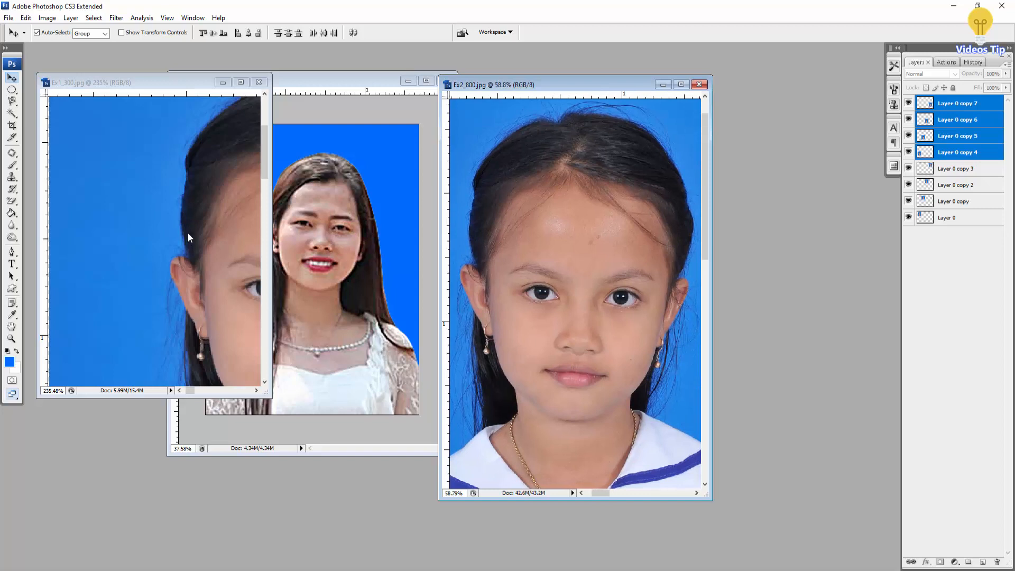
click(191, 231)
click(558, 249)
scroll(571, 248, up, 2)
scroll(573, 252, up, 2)
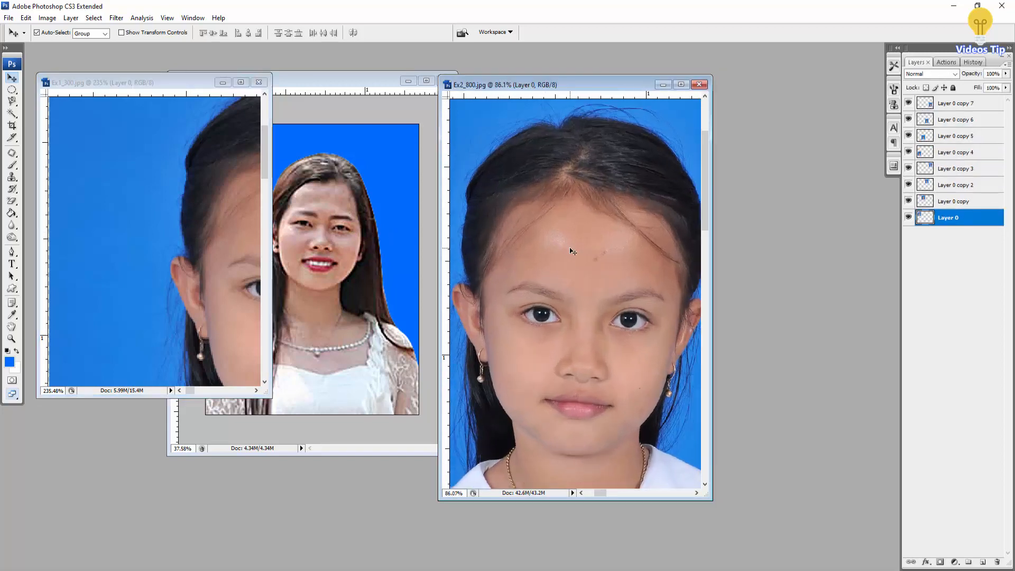
Frame the first face in Ex1_300.jpg, and place its window beside Ex2_800.jpg, enlarged to about the same height
click(97, 259)
scroll(100, 261, down, 3)
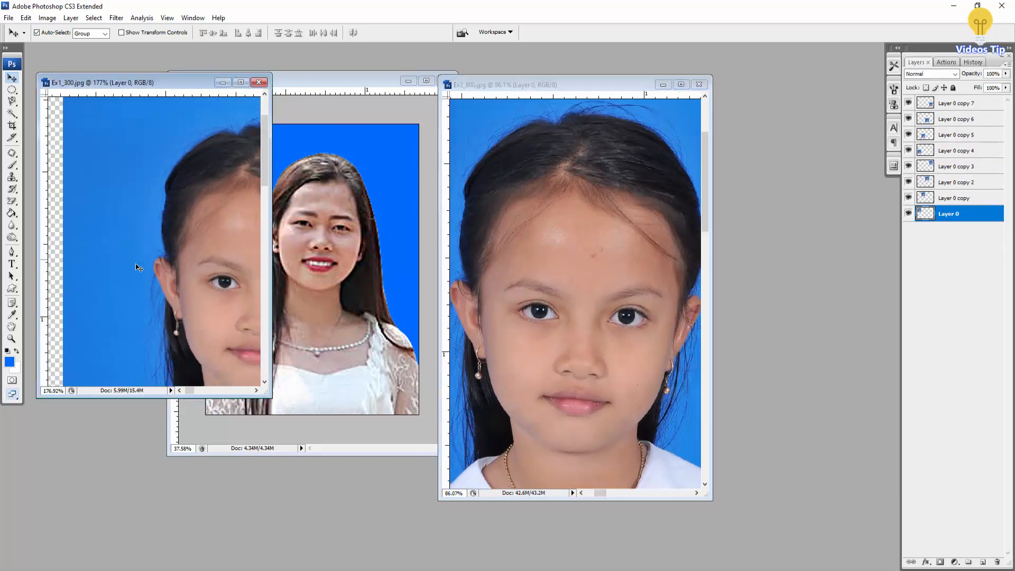
drag(136, 265, 80, 250)
drag(176, 250, 138, 241)
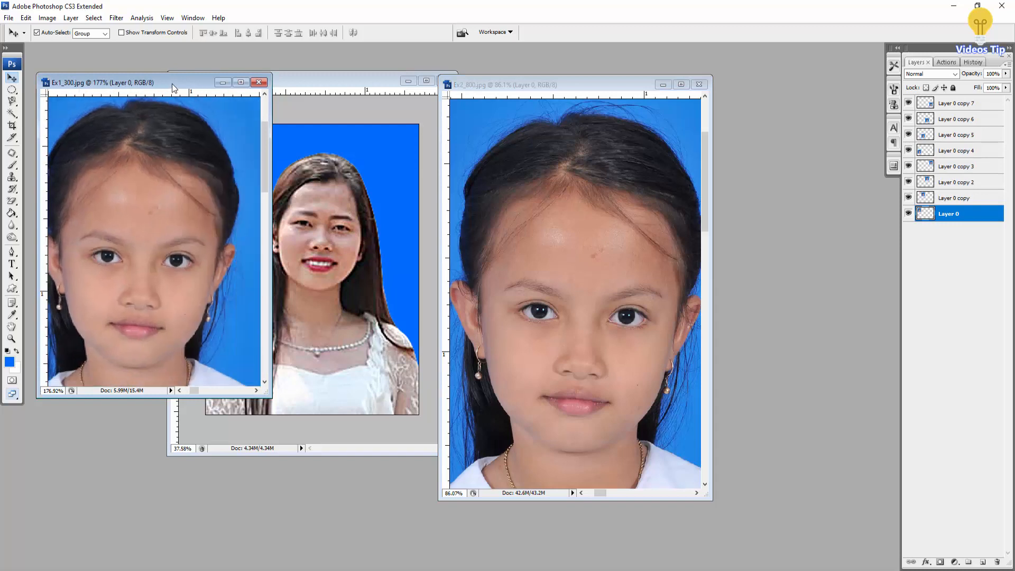
drag(173, 84, 338, 88)
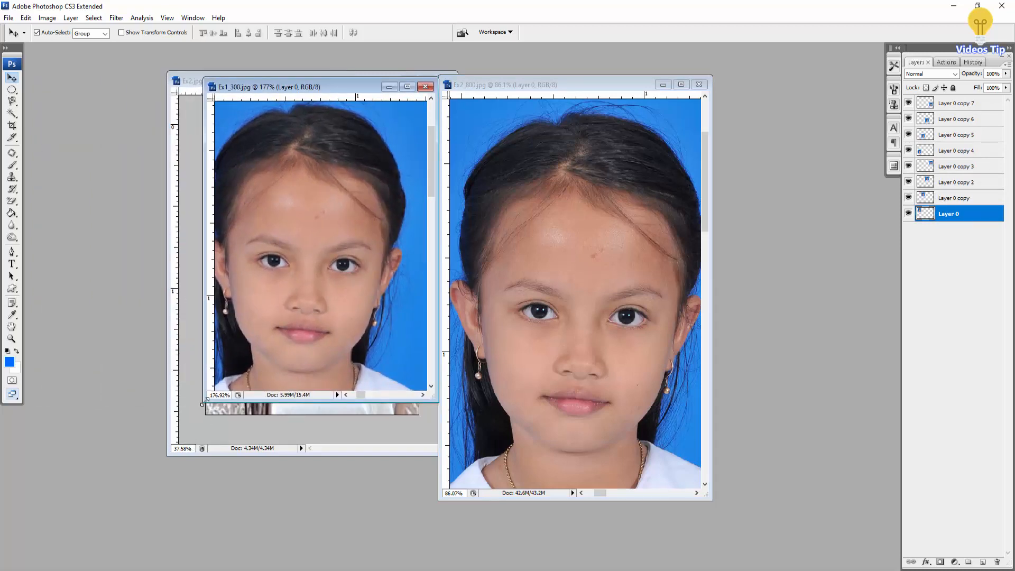
drag(203, 404, 160, 500)
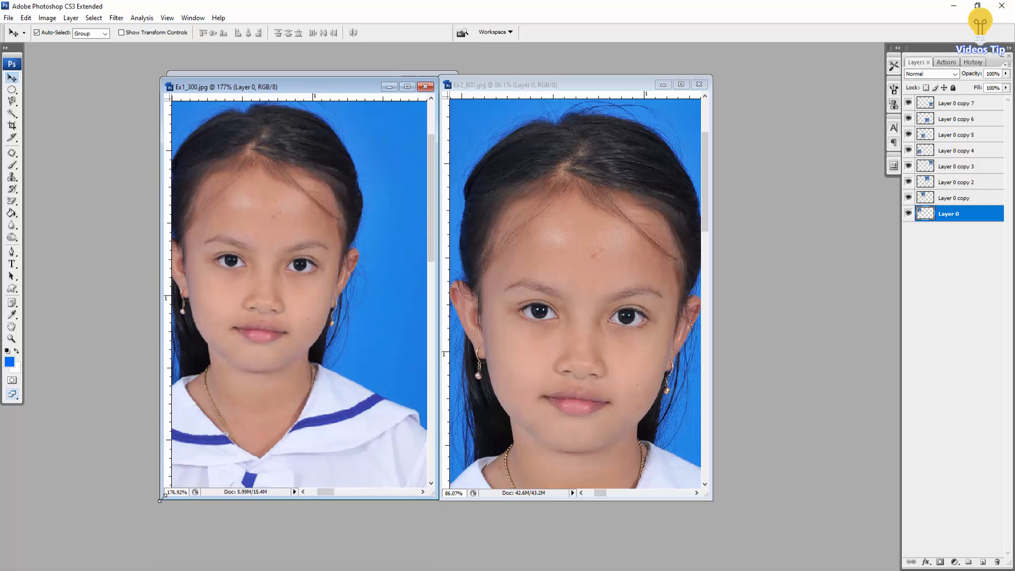
Match the displayed face sizes in Ex1_300.jpg and Ex2_800.jpg, and compare the image quality side by side
scroll(266, 271, up, 5)
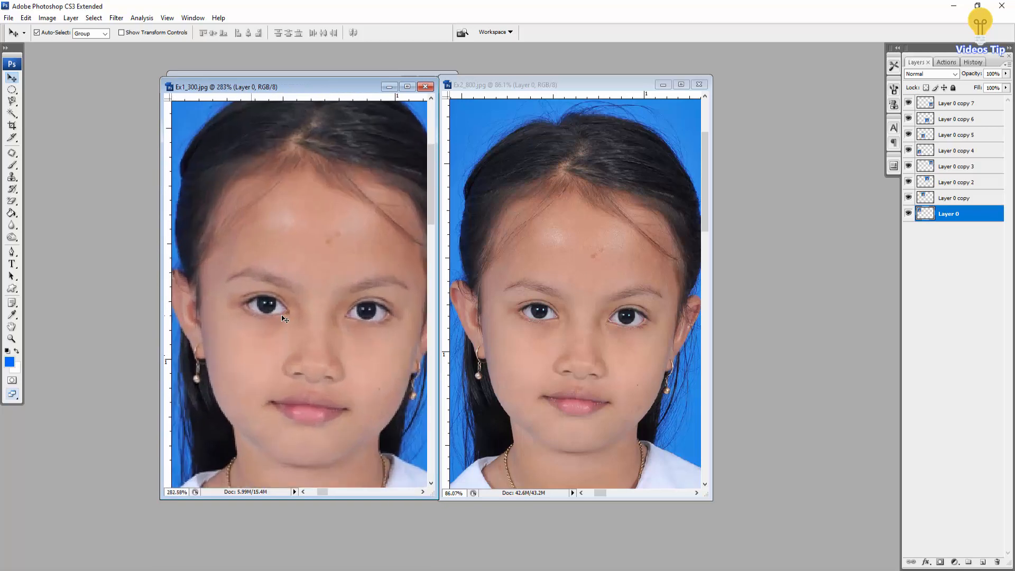
scroll(283, 322, down, 3)
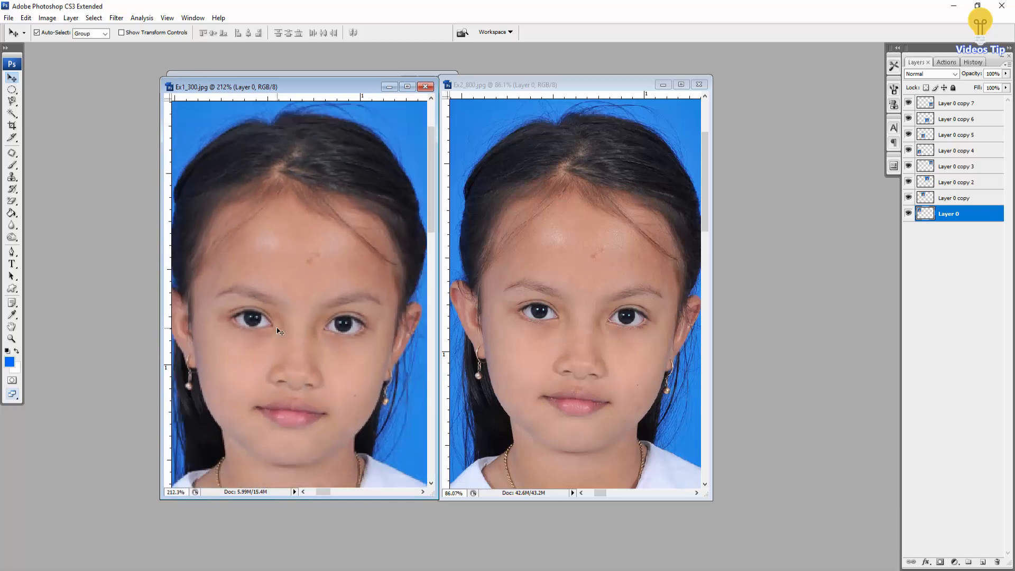
scroll(280, 331, down, 2)
drag(278, 330, 286, 329)
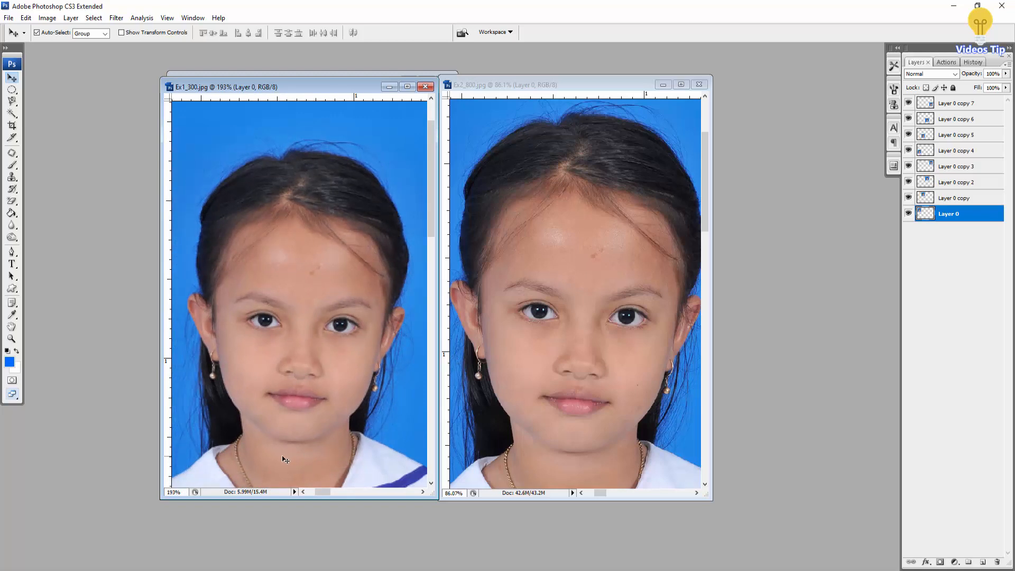
click(509, 356)
scroll(549, 351, down, 1)
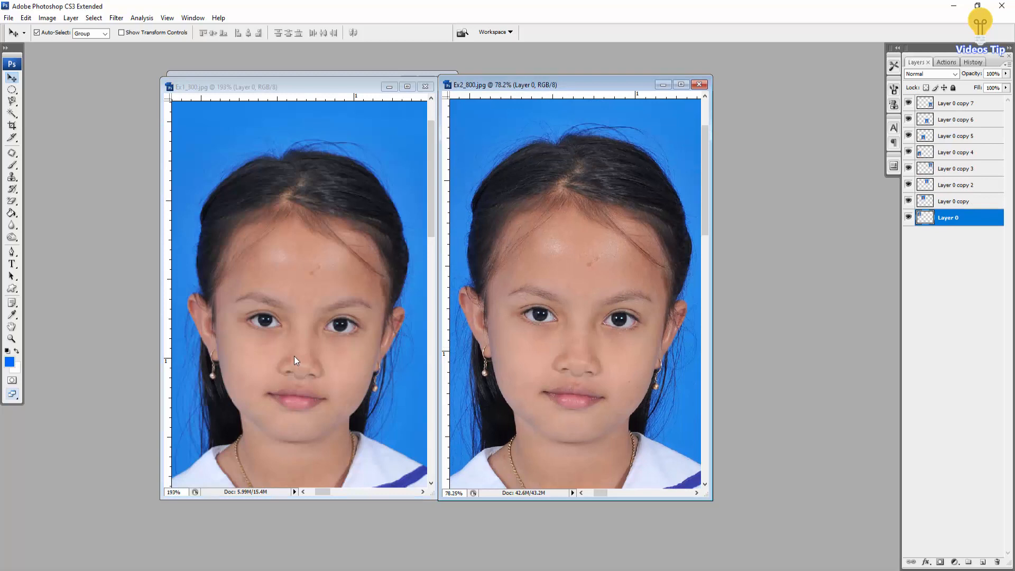
click(248, 321)
scroll(247, 320, up, 1)
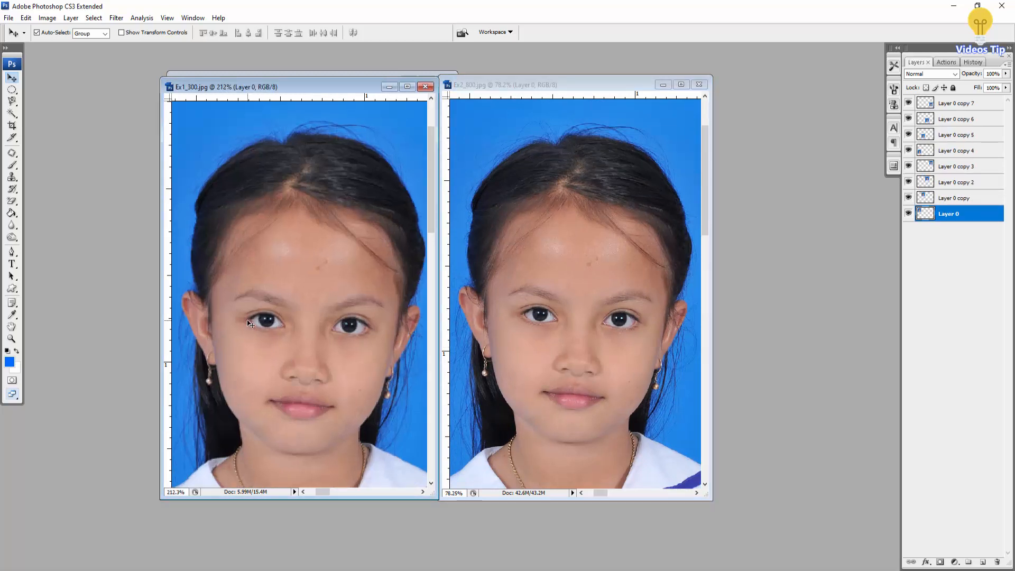
click(539, 329)
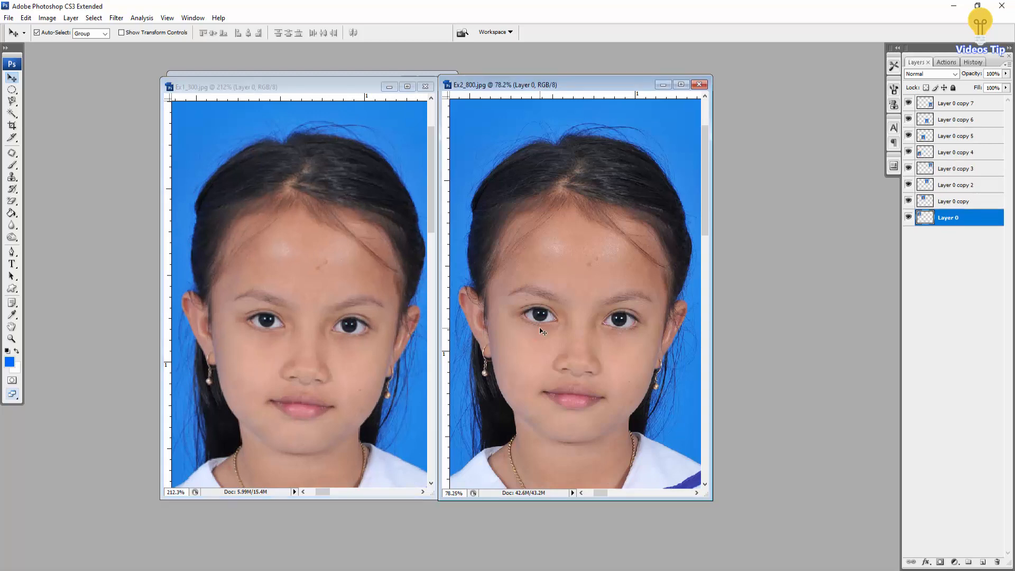
scroll(540, 328, up, 1)
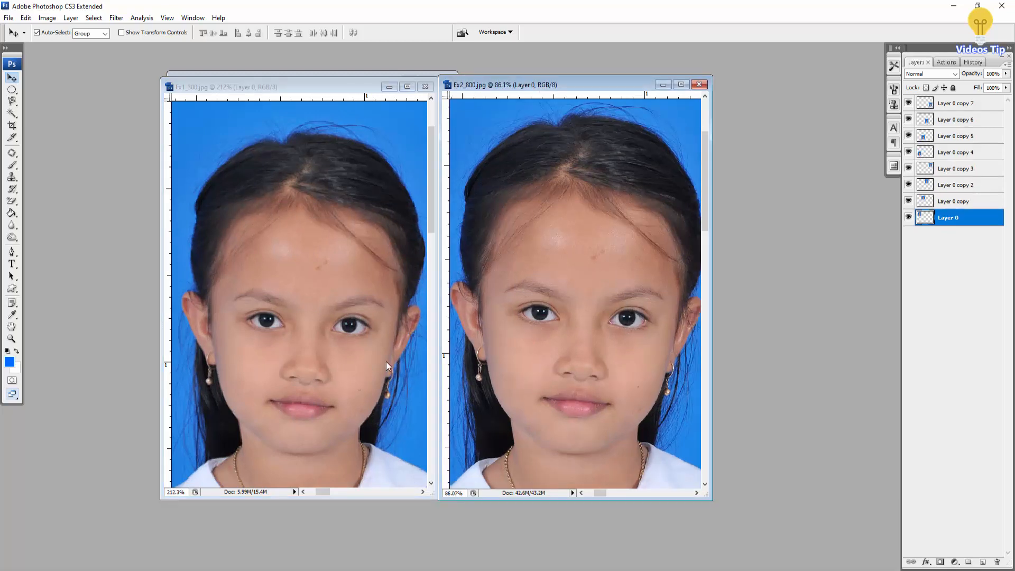
click(277, 88)
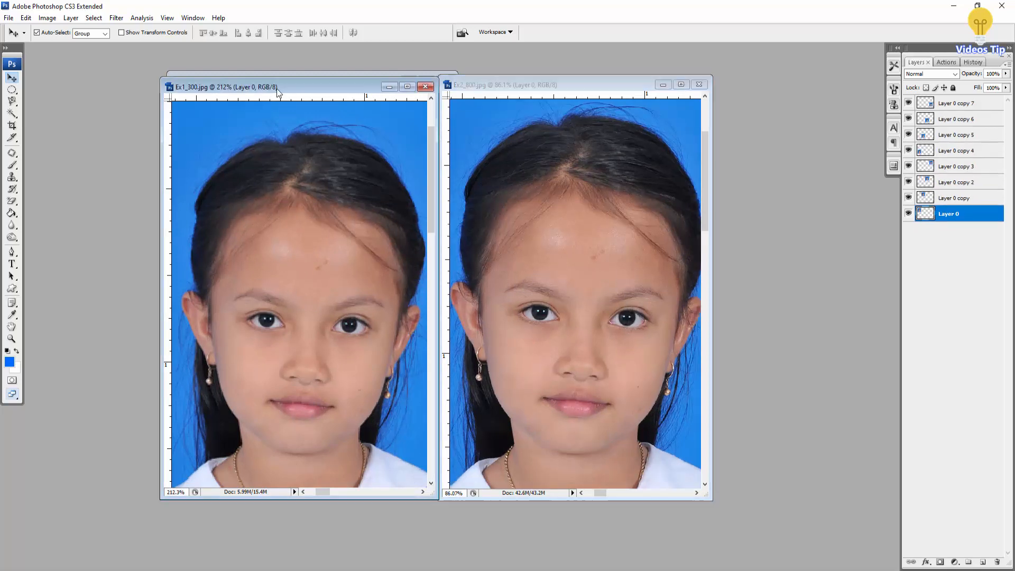
click(518, 84)
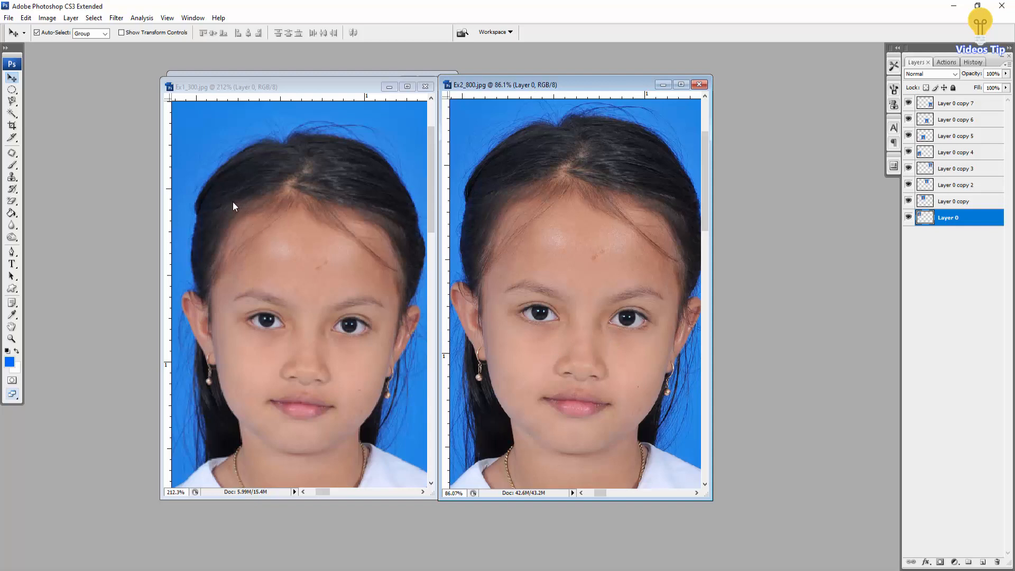
Compare the 800 and 300 pixels/inch portraits at reduced magnification, with a whole portrait visible in each window
scroll(252, 278, down, 5)
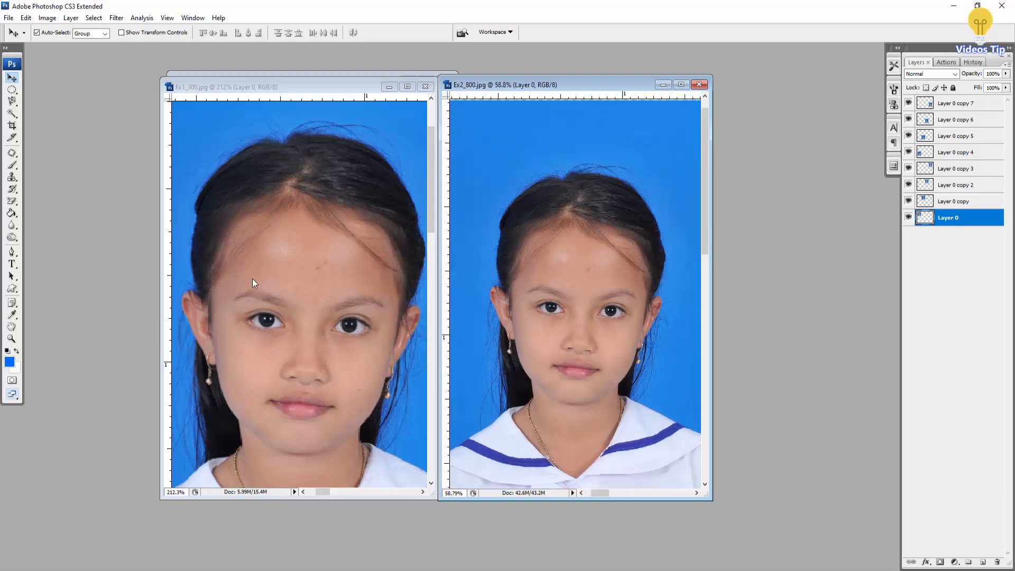
scroll(284, 240, down, 4)
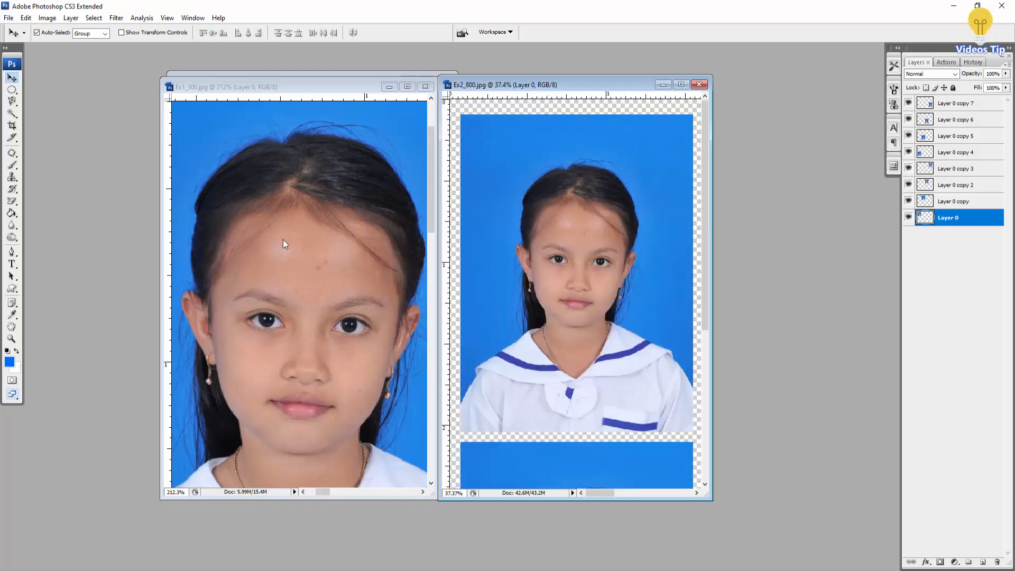
scroll(530, 199, up, 4)
click(337, 265)
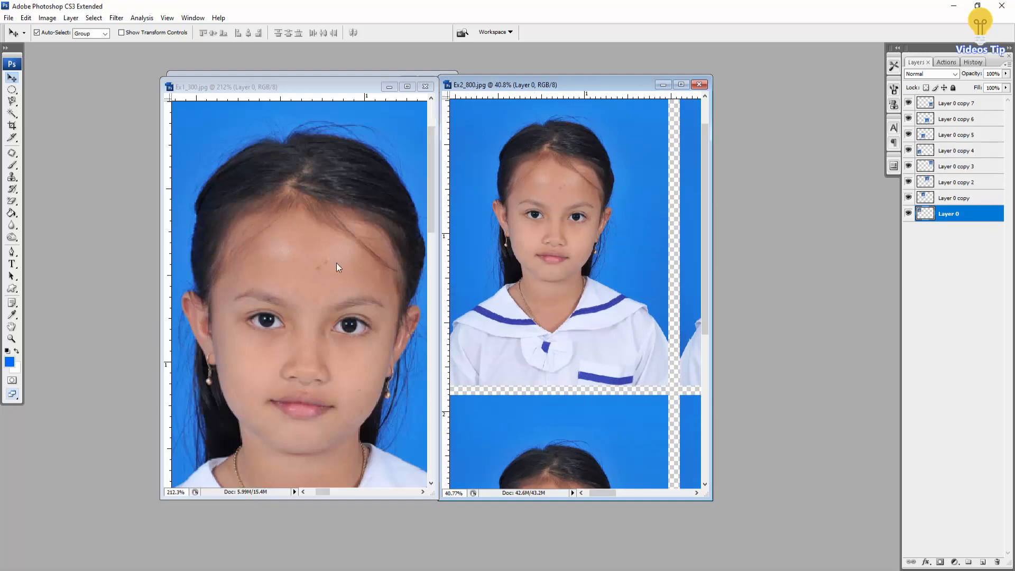
scroll(339, 266, down, 6)
scroll(338, 264, down, 1)
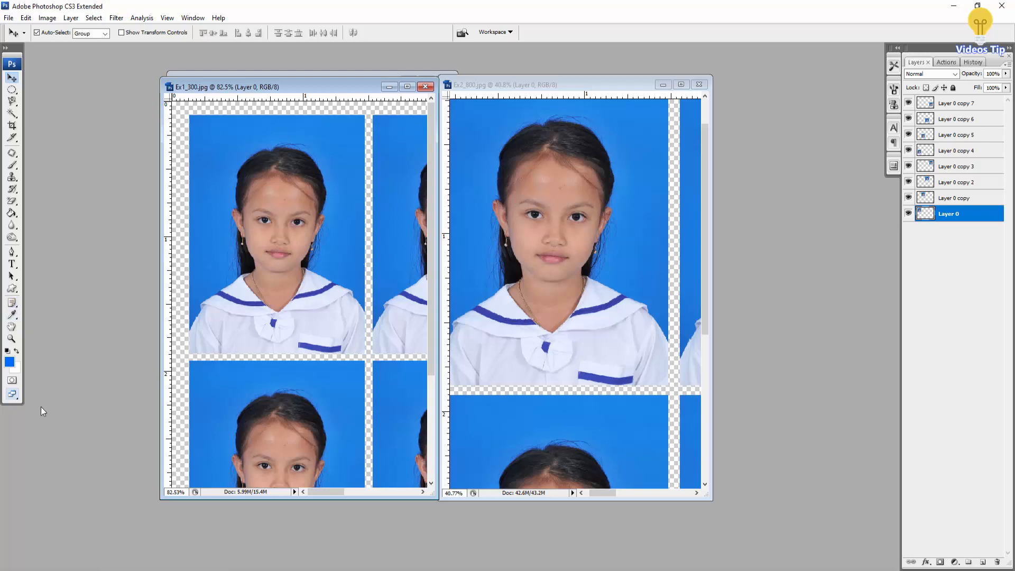
Activate the Crop tool and review its resolution setting against the Ex1_300.jpg and Ex2_800.jpg images
key(c)
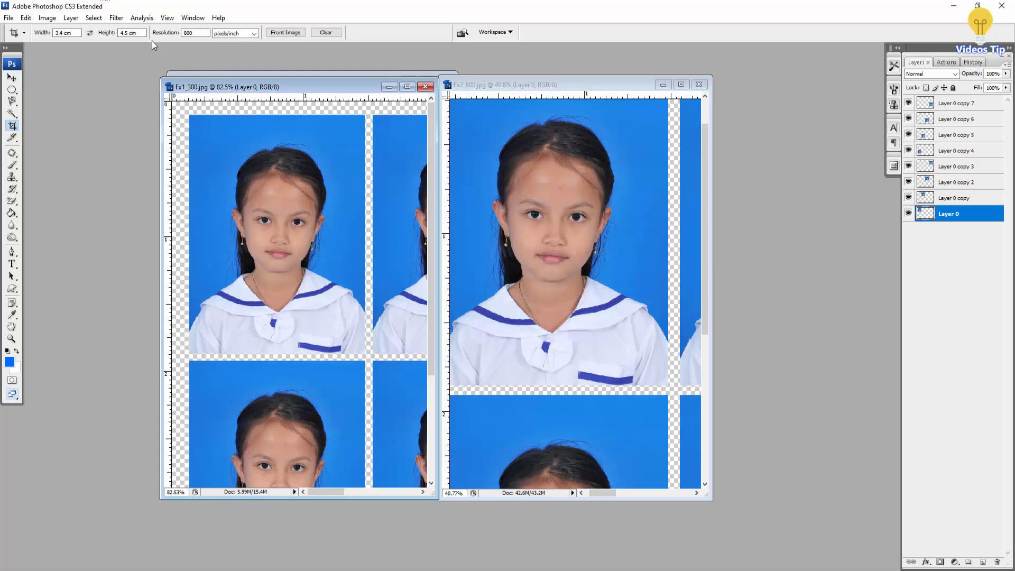
click(193, 33)
click(349, 90)
click(566, 88)
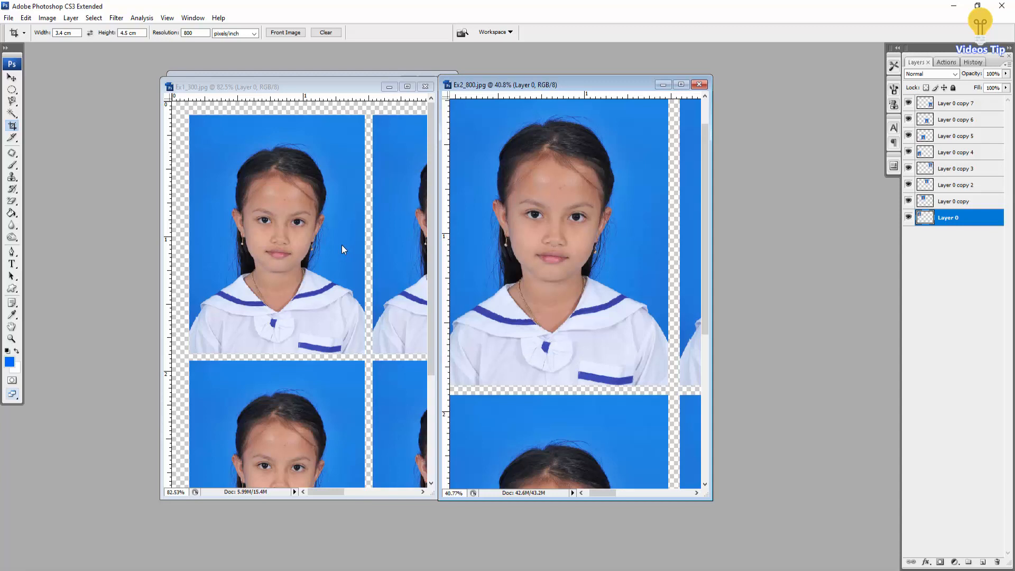
Line up the Ex1_300.jpg window with Ex2_800.jpg and examine both rows of its 300 pixels/inch photo sheet
click(332, 85)
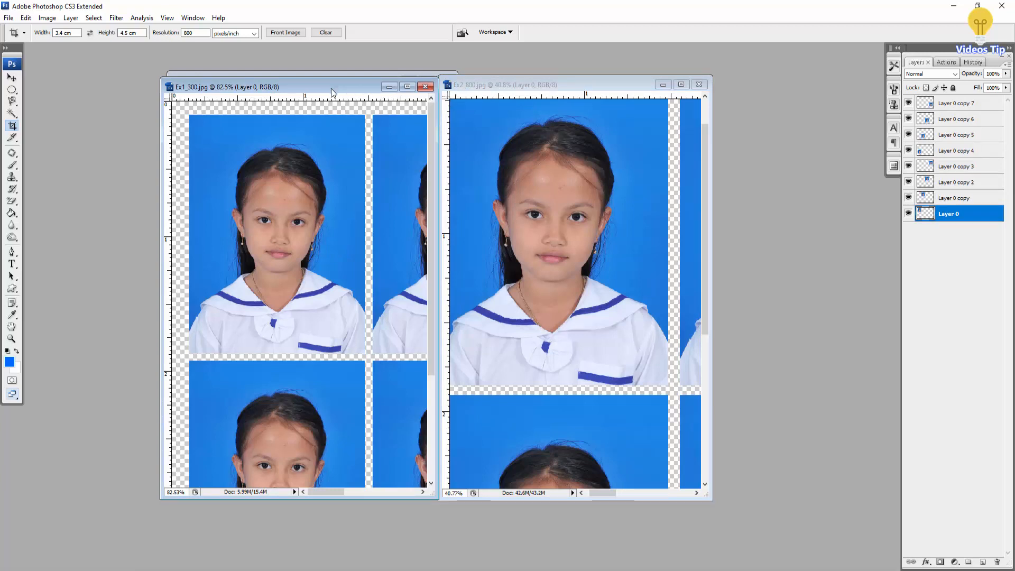
drag(331, 87, 331, 86)
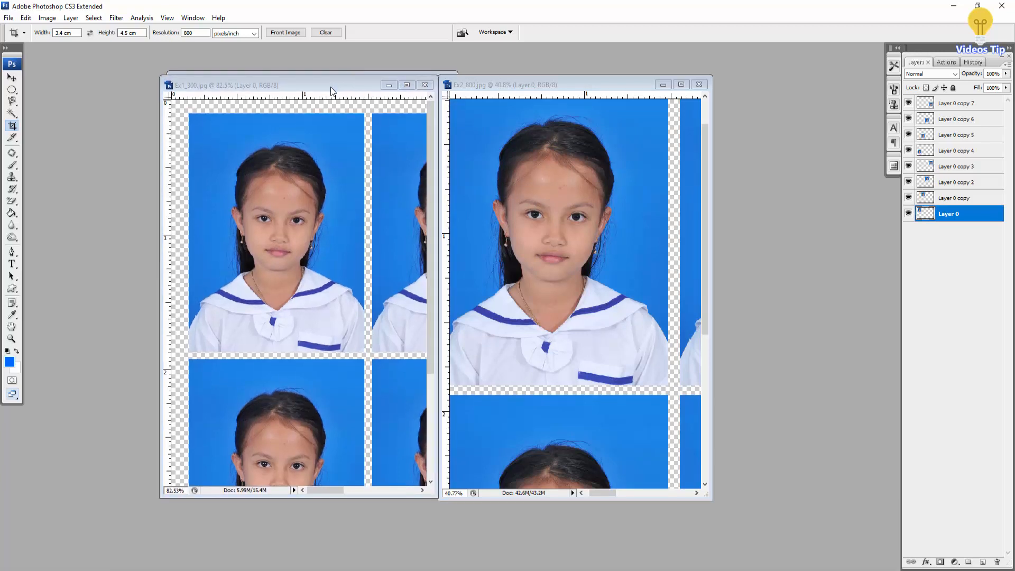
click(331, 87)
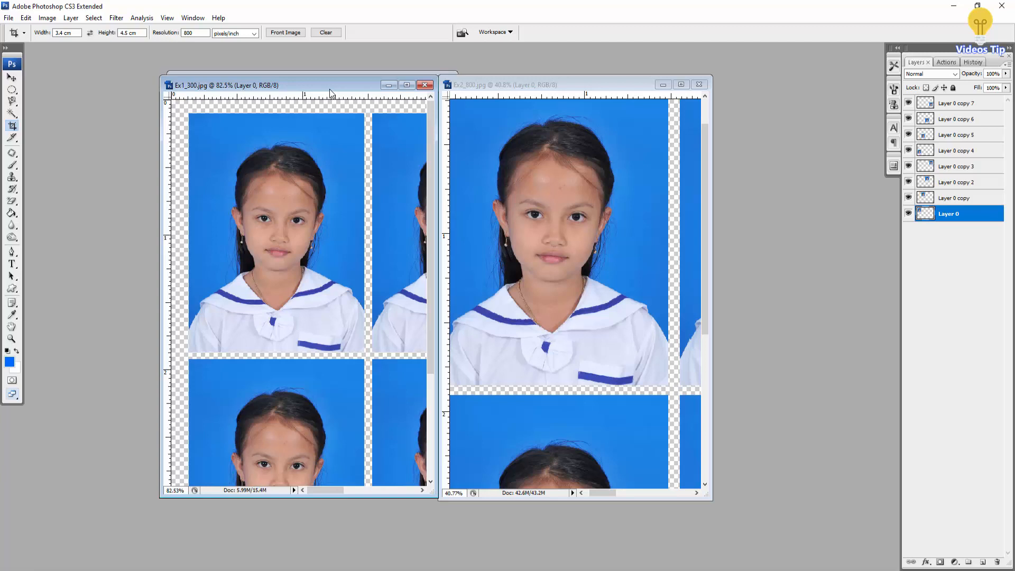
scroll(344, 195, down, 2)
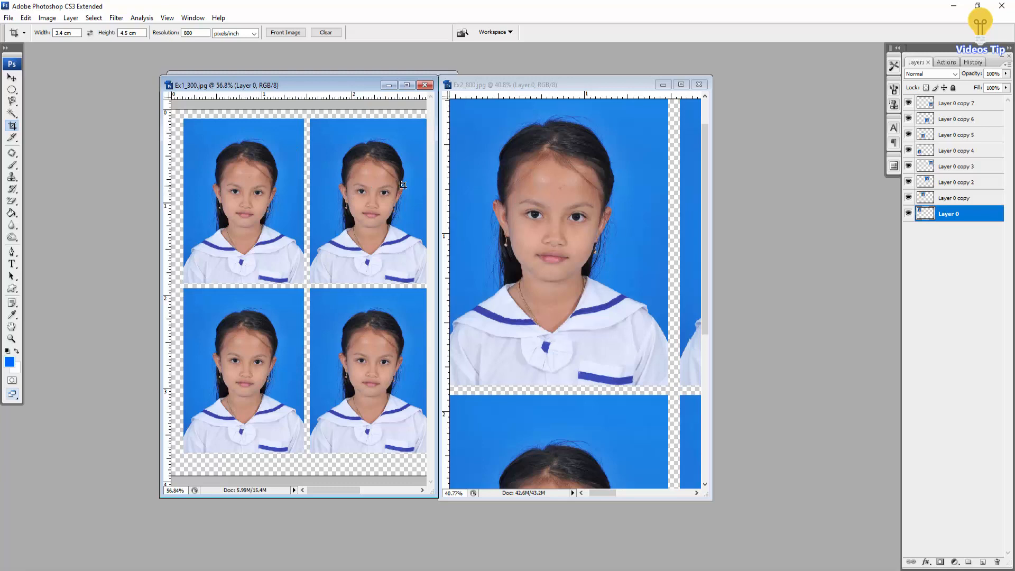
scroll(535, 201, down, 1)
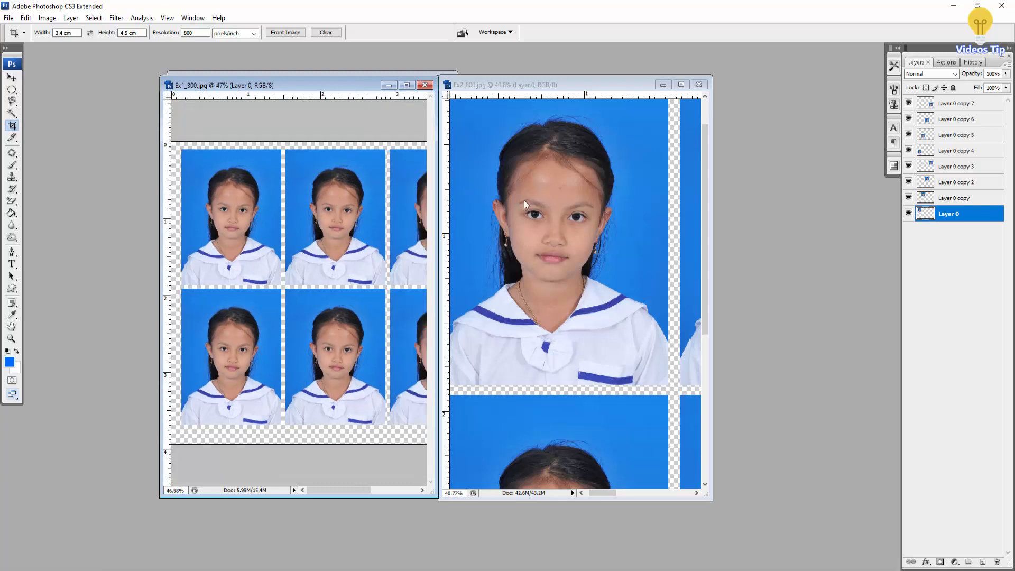